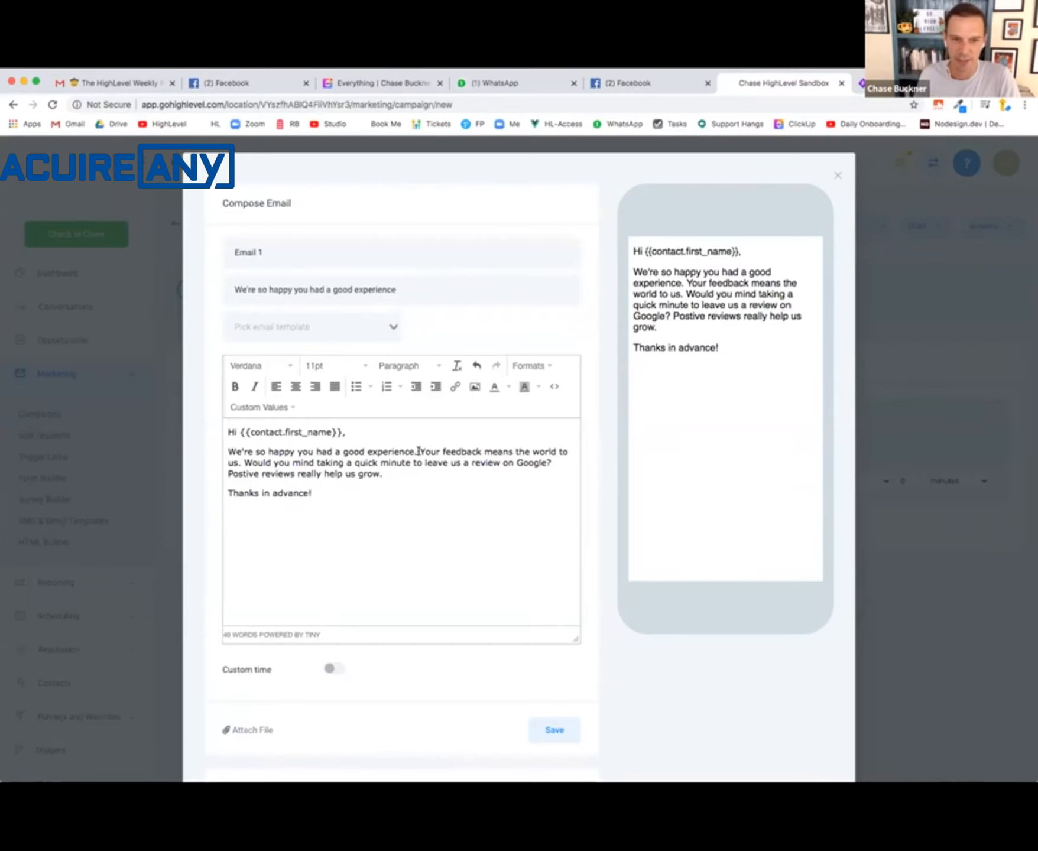
- Save the composed campaign email and review the account's "Will you review us" email settings, including the review link field
{"action": "left_click", "coordinate": [556, 730]}
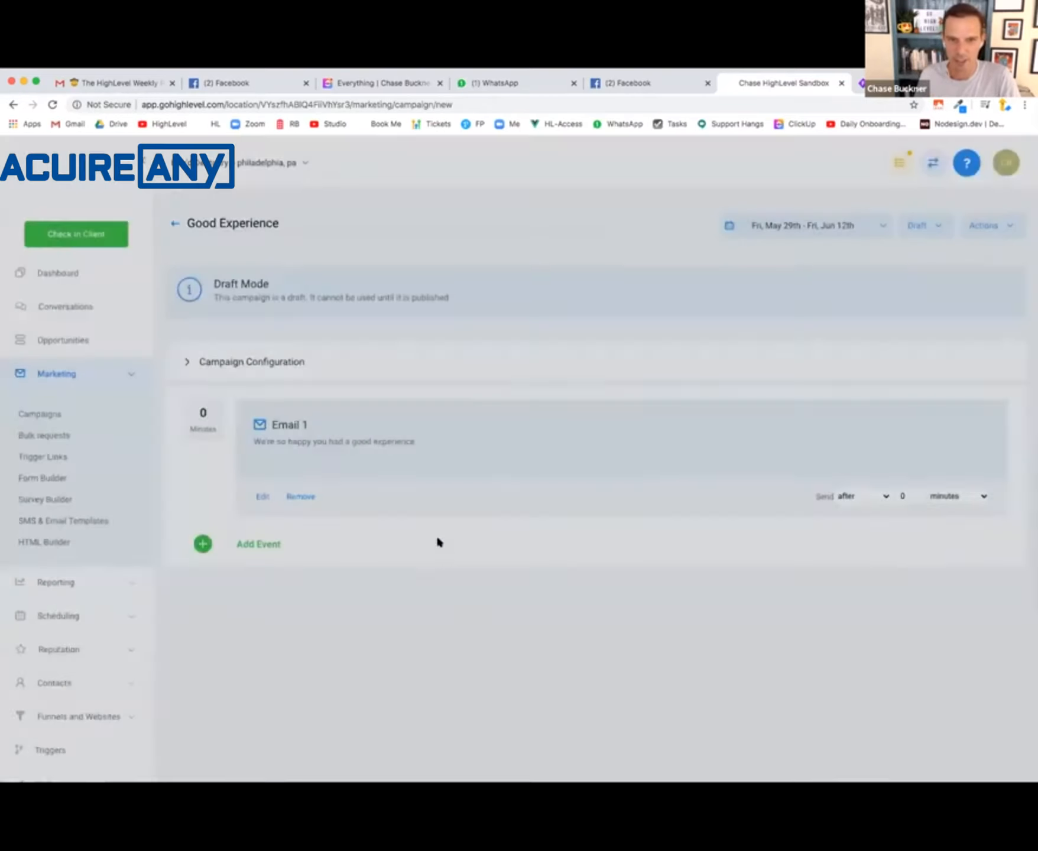
{"action": "left_click", "coordinate": [60, 376]}
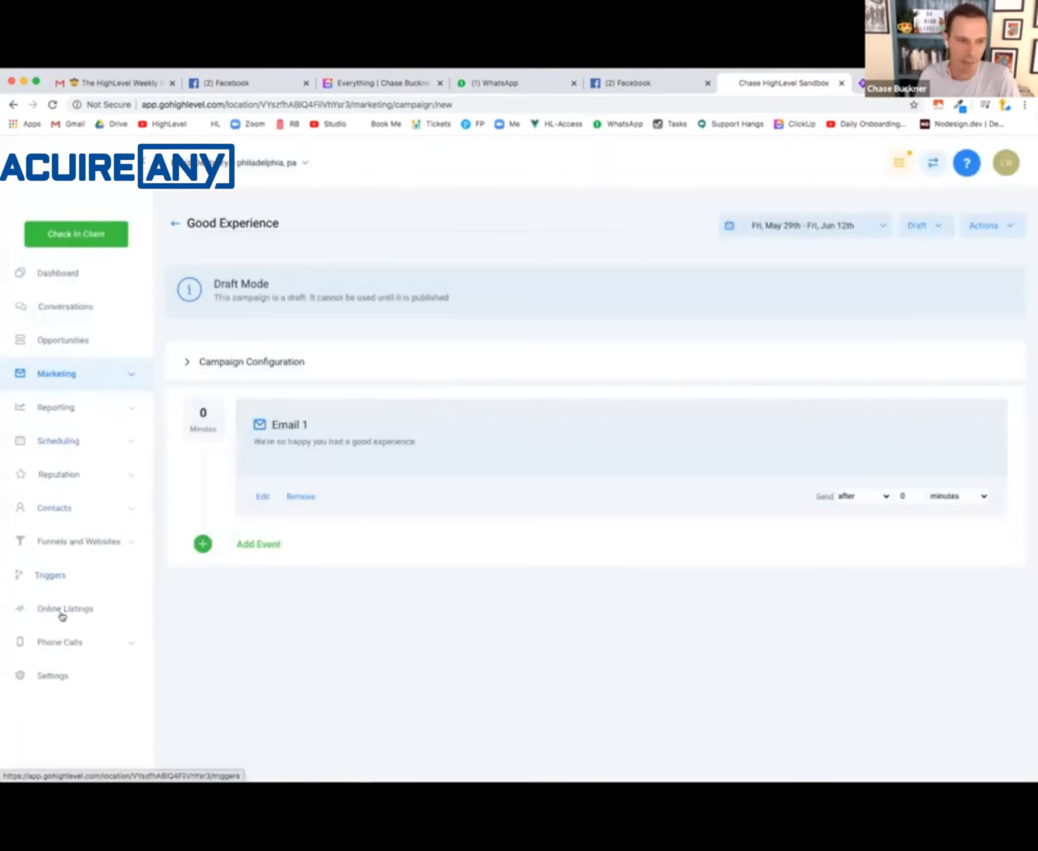
{"action": "left_click", "coordinate": [62, 676]}
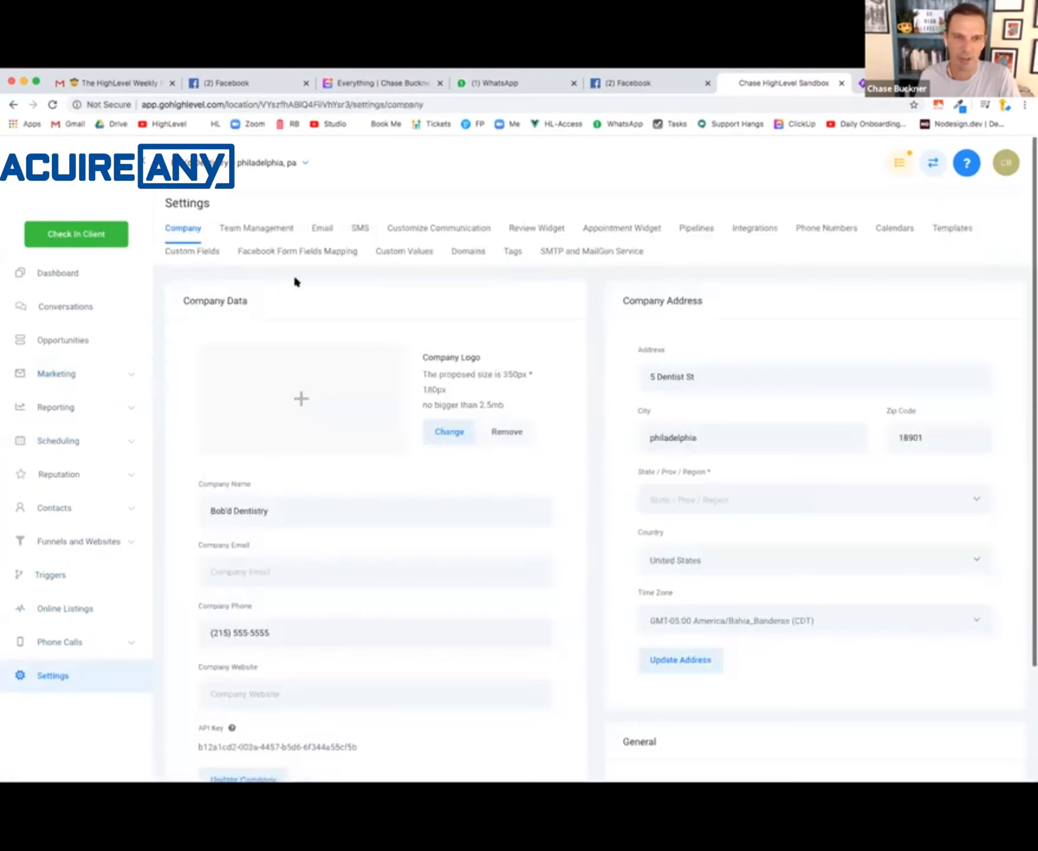
{"action": "left_click", "coordinate": [324, 232]}
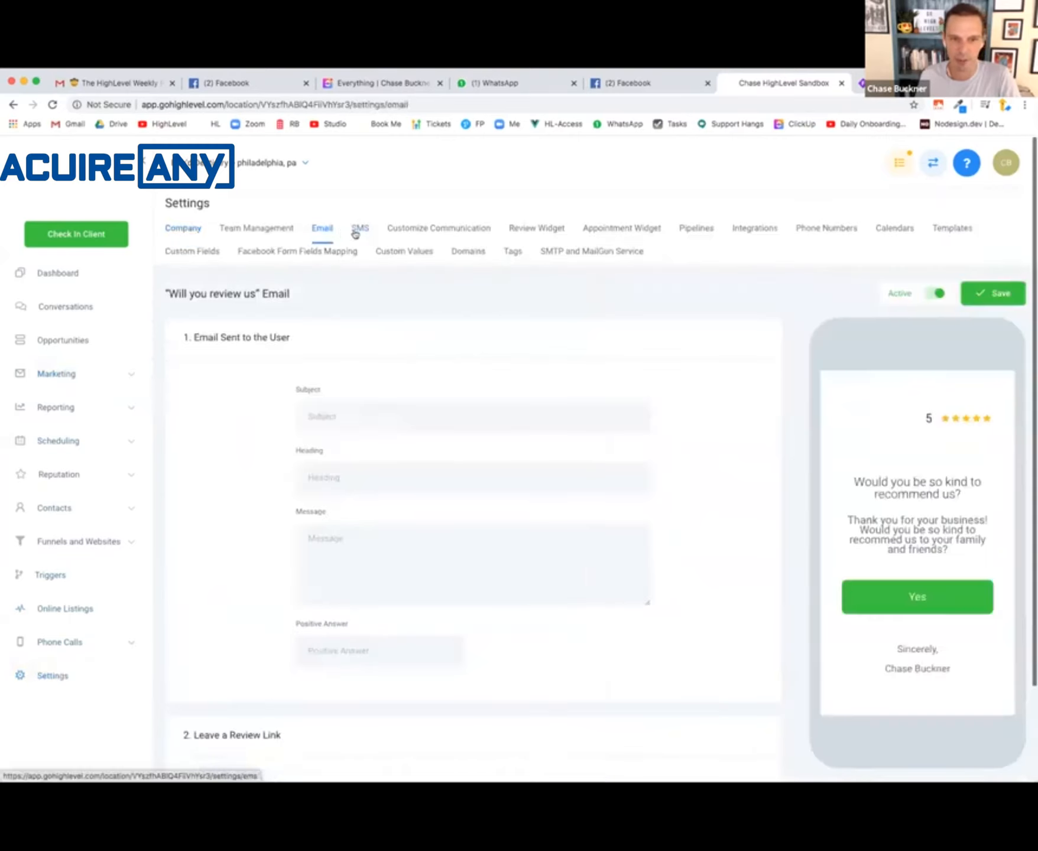
{"action": "scroll", "coordinate": [422, 628], "scroll_direction": "down", "scroll_amount": 2}
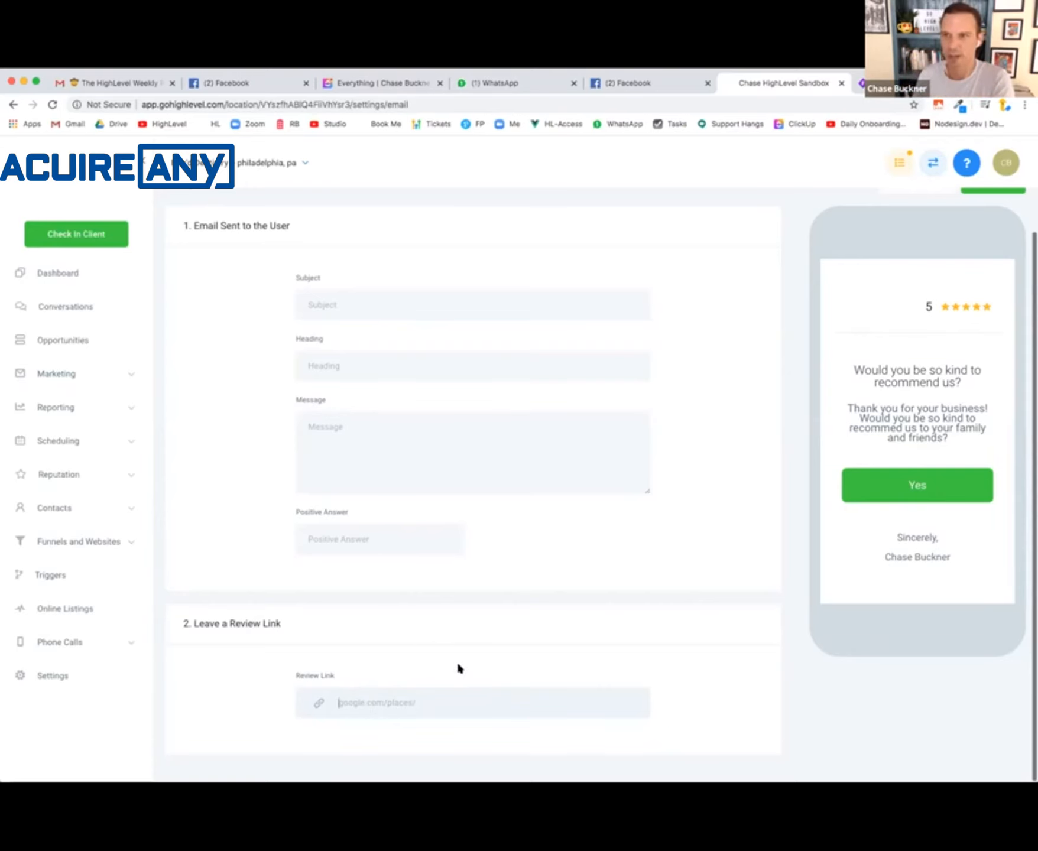
{"action": "scroll", "coordinate": [458, 667], "scroll_direction": "up", "scroll_amount": 3}
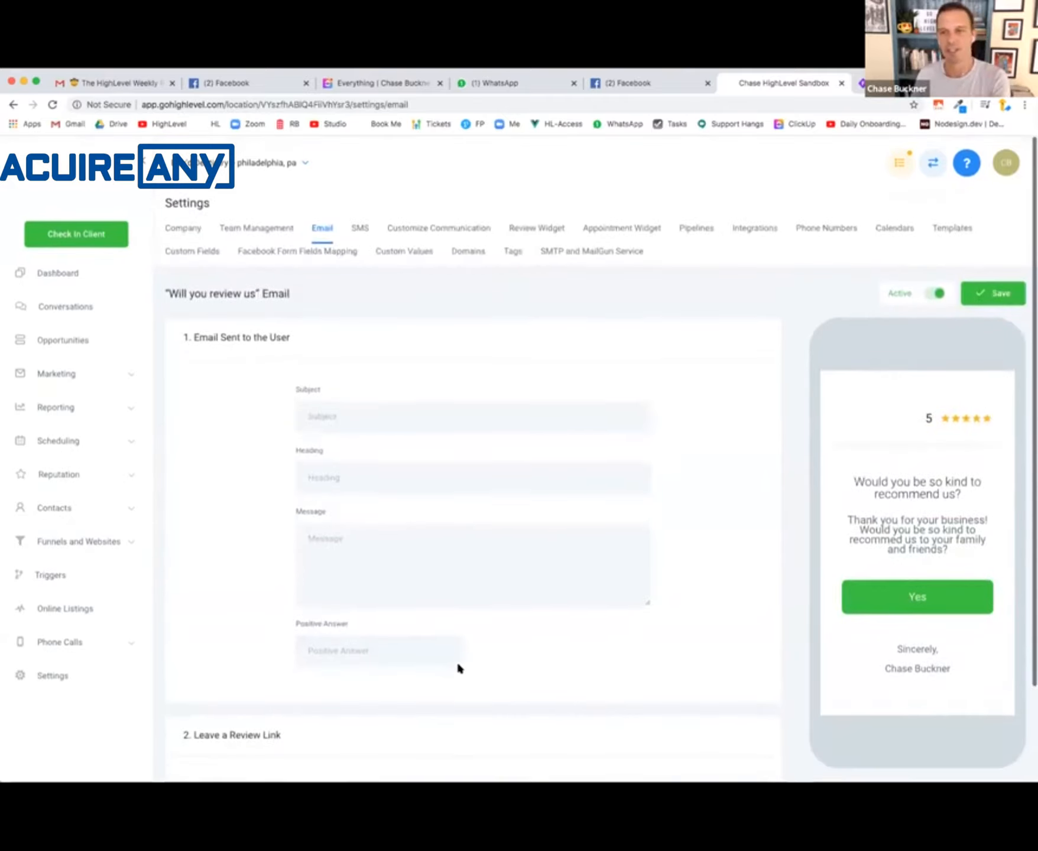
{"action": "scroll", "coordinate": [459, 667], "scroll_direction": "down", "scroll_amount": 2}
{"action": "scroll", "coordinate": [458, 667], "scroll_direction": "up", "scroll_amount": 2}
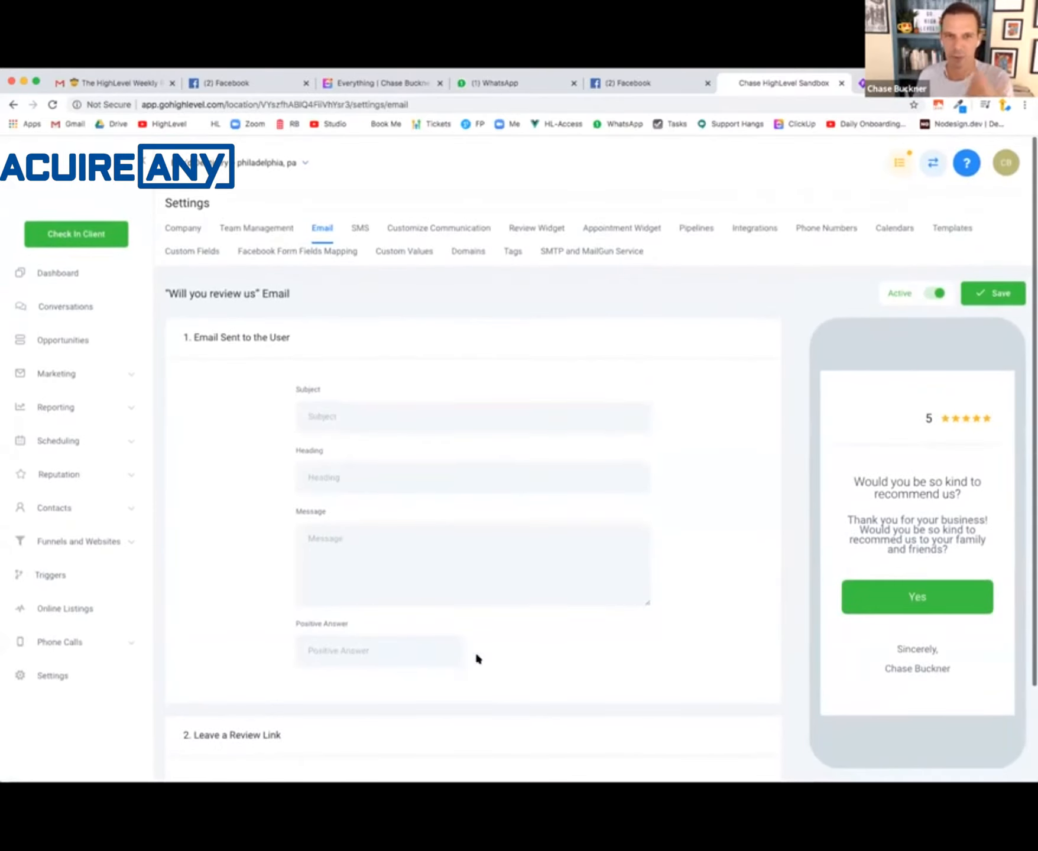
- Switch to the agency view, start adding an account, and open the Chiropractor Snapshot's setup guide
{"action": "left_click", "coordinate": [931, 170]}
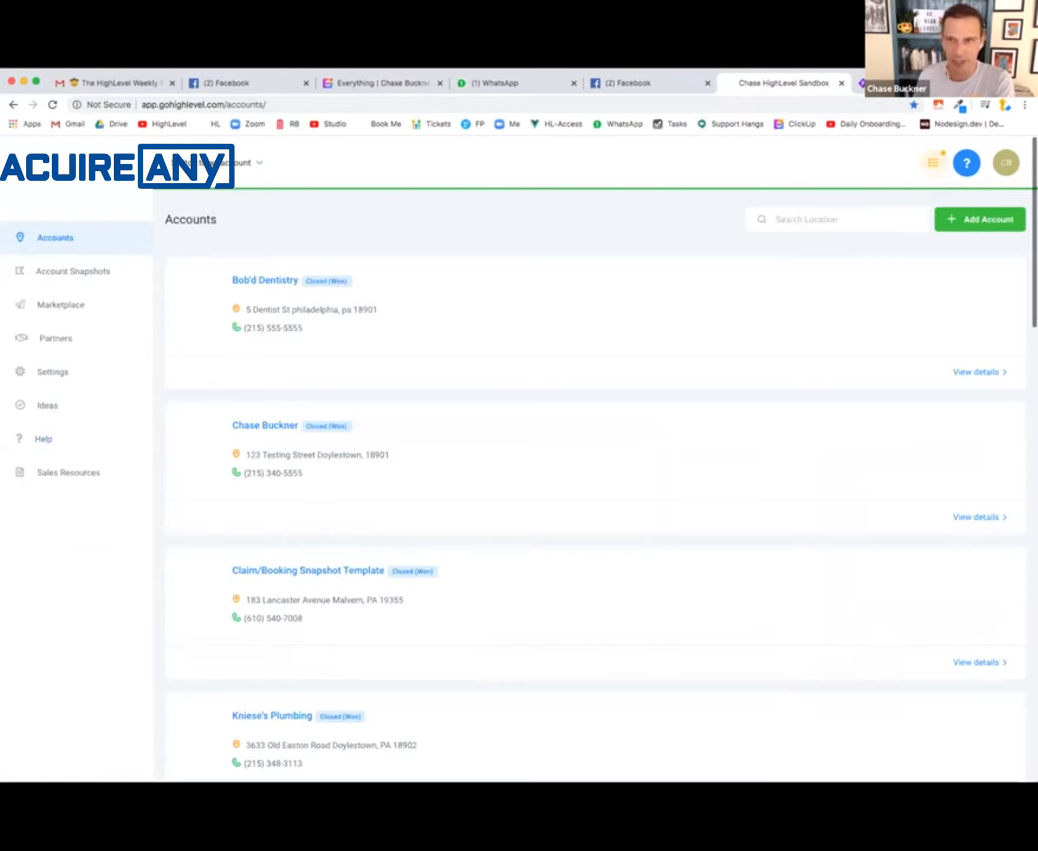
{"action": "left_click", "coordinate": [982, 220]}
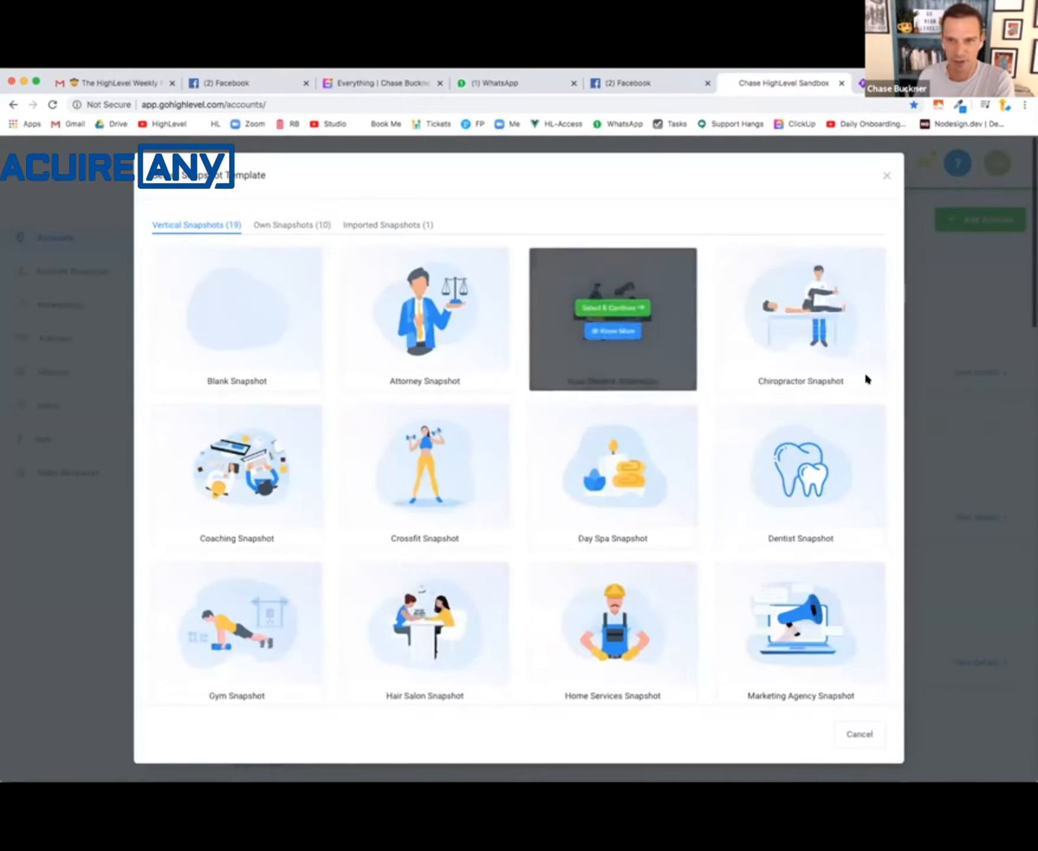
{"action": "mouse_move", "coordinate": [801, 316]}
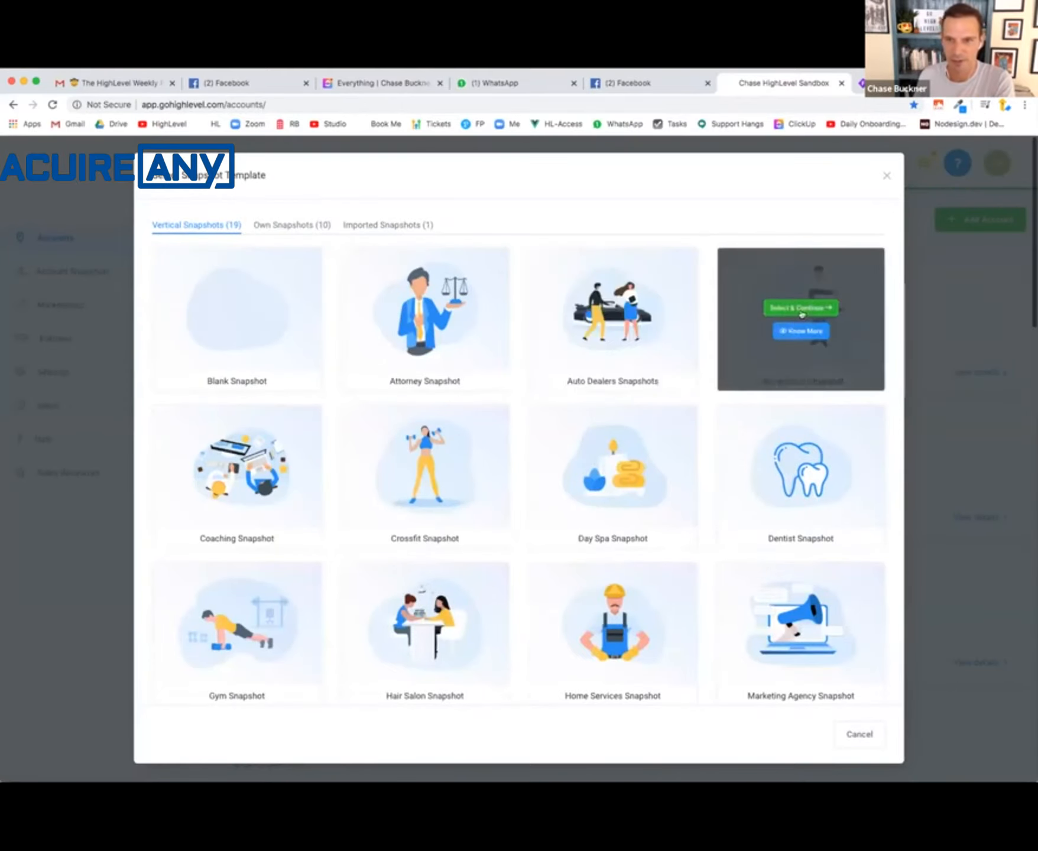
{"action": "left_click", "coordinate": [801, 332]}
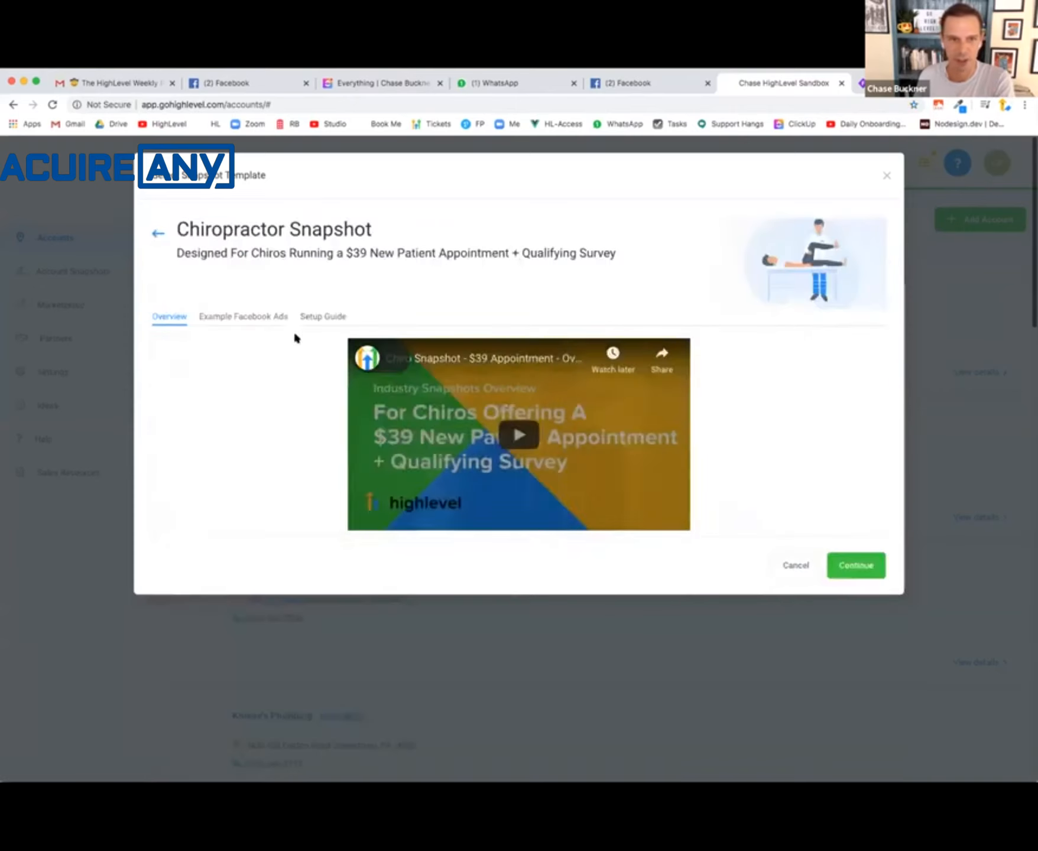
{"action": "left_click", "coordinate": [323, 315]}
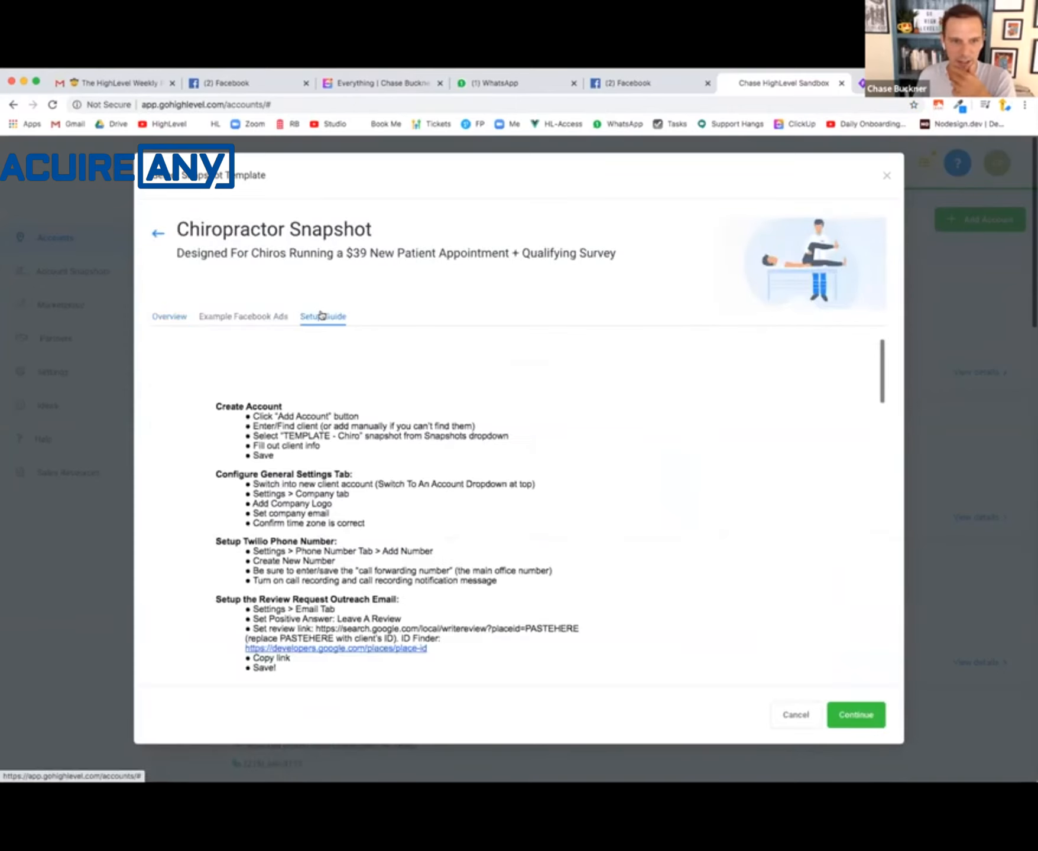
- Copy the Google review link template ending in placeid=PASTEHERE from the guide's Review Request Outreach Email section
{"action": "scroll", "coordinate": [380, 567], "scroll_direction": "down", "scroll_amount": 2}
{"action": "scroll", "coordinate": [379, 567], "scroll_direction": "down", "scroll_amount": 1}
{"action": "left_click_drag", "start_coordinate": [301, 557], "coordinate": [194, 496]}
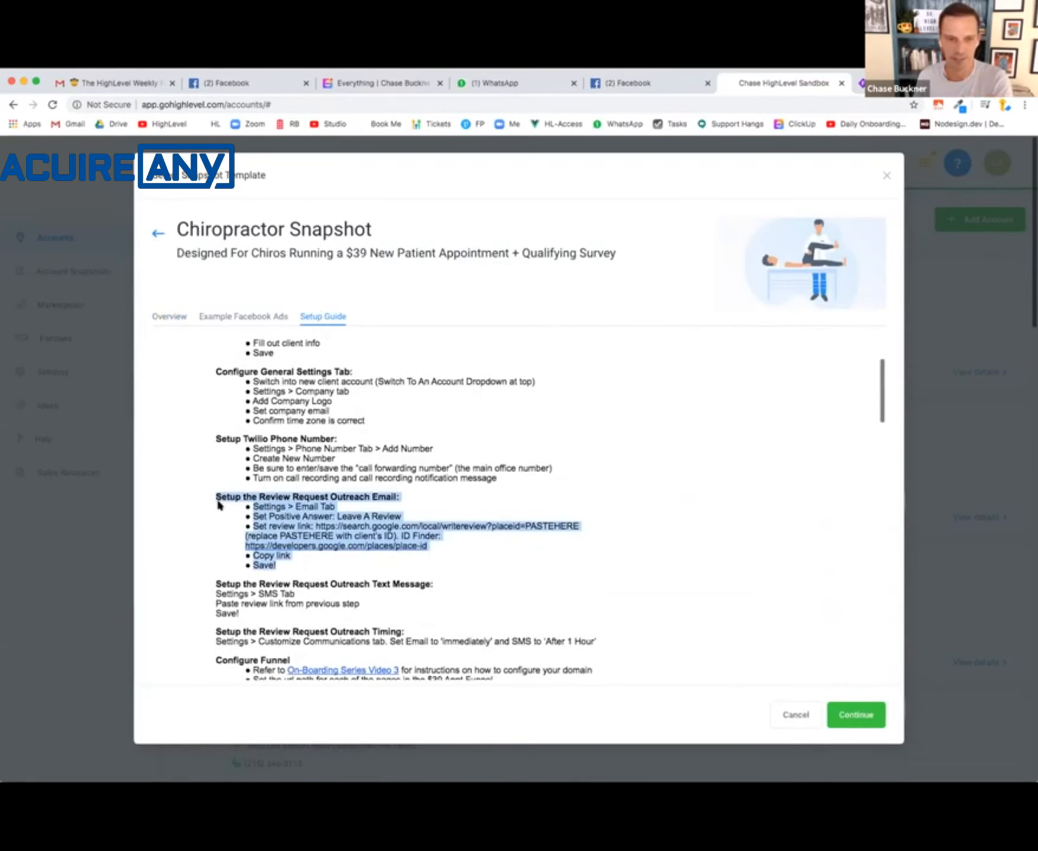
{"action": "left_click", "coordinate": [463, 524]}
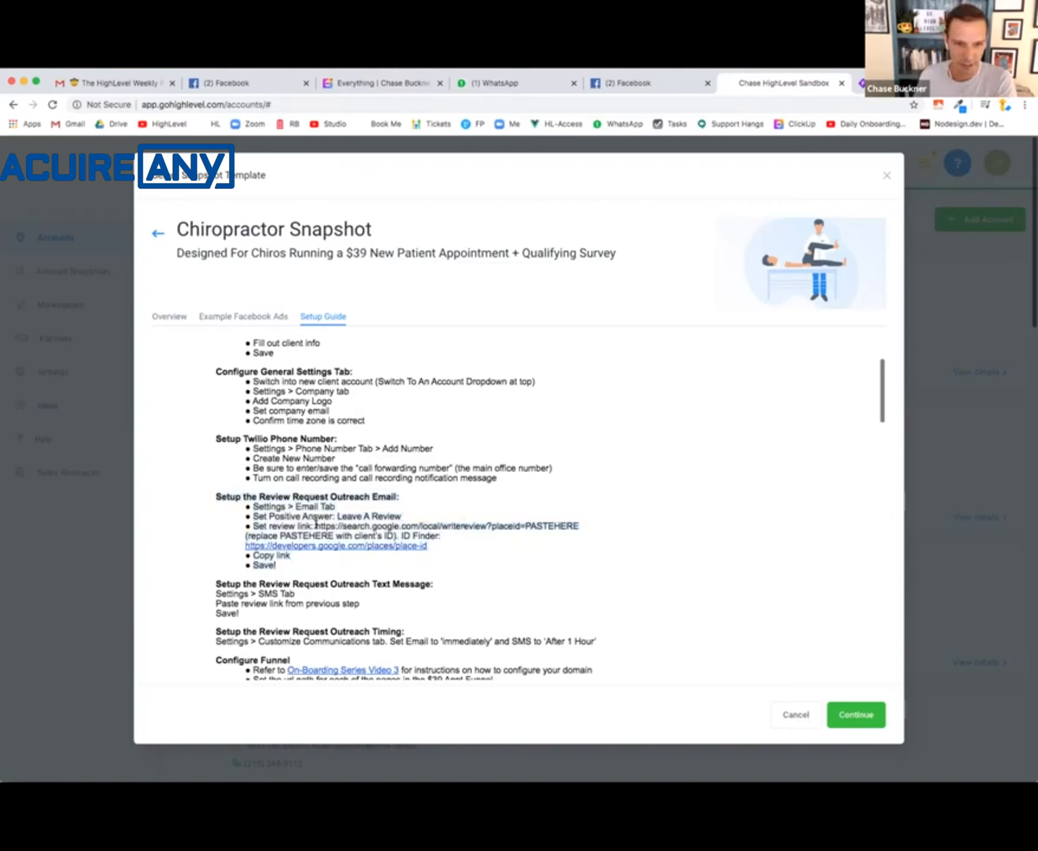
{"action": "left_click_drag", "start_coordinate": [316, 526], "coordinate": [573, 522]}
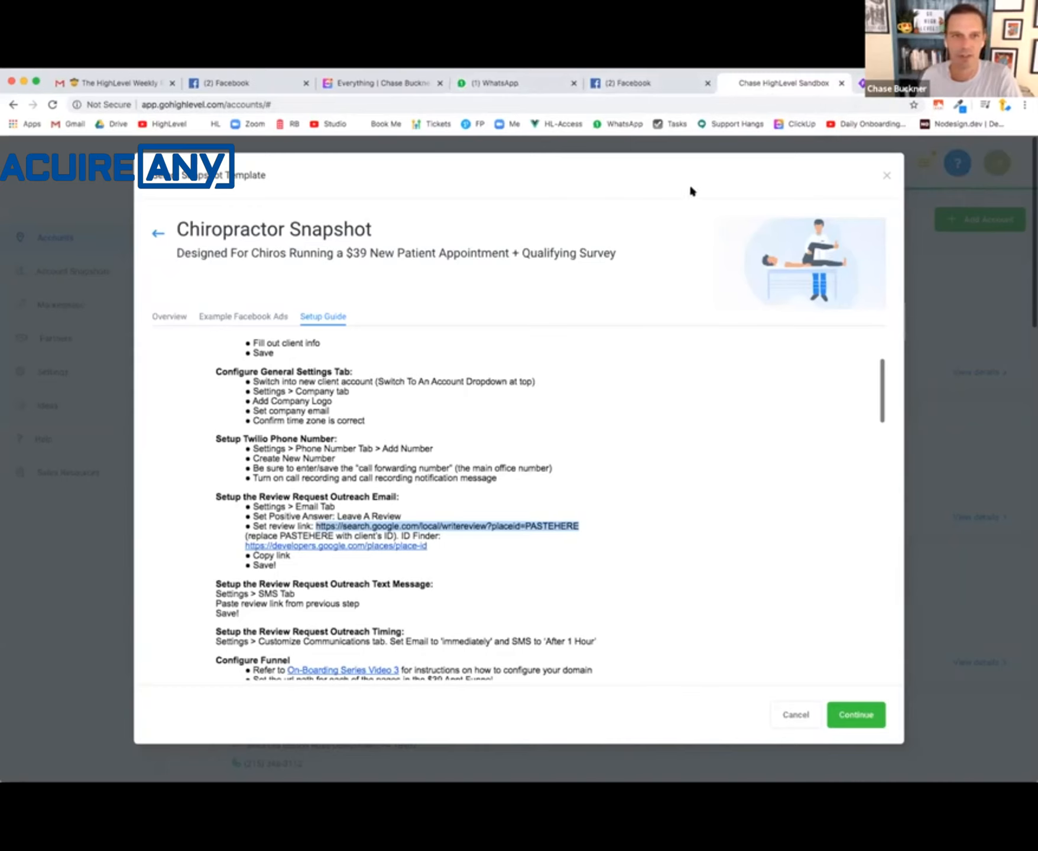
- Open the HighLevel accounts page in a new browser tab and switch to the Bob'd Dentistry account
{"action": "key", "text": "super+t"}
{"action": "left_click", "coordinate": [199, 123]}
{"action": "left_click_drag", "start_coordinate": [703, 84], "coordinate": [798, 86]}
{"action": "left_click", "coordinate": [905, 86]}
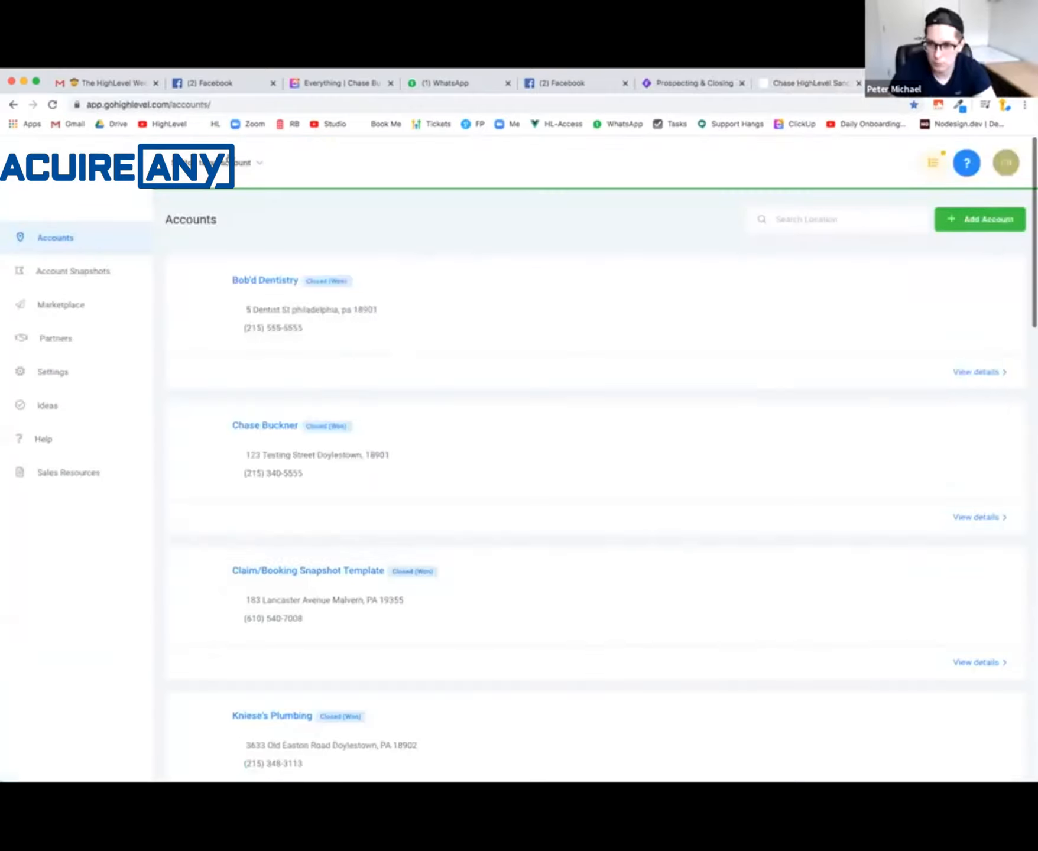
{"action": "left_click", "coordinate": [227, 163]}
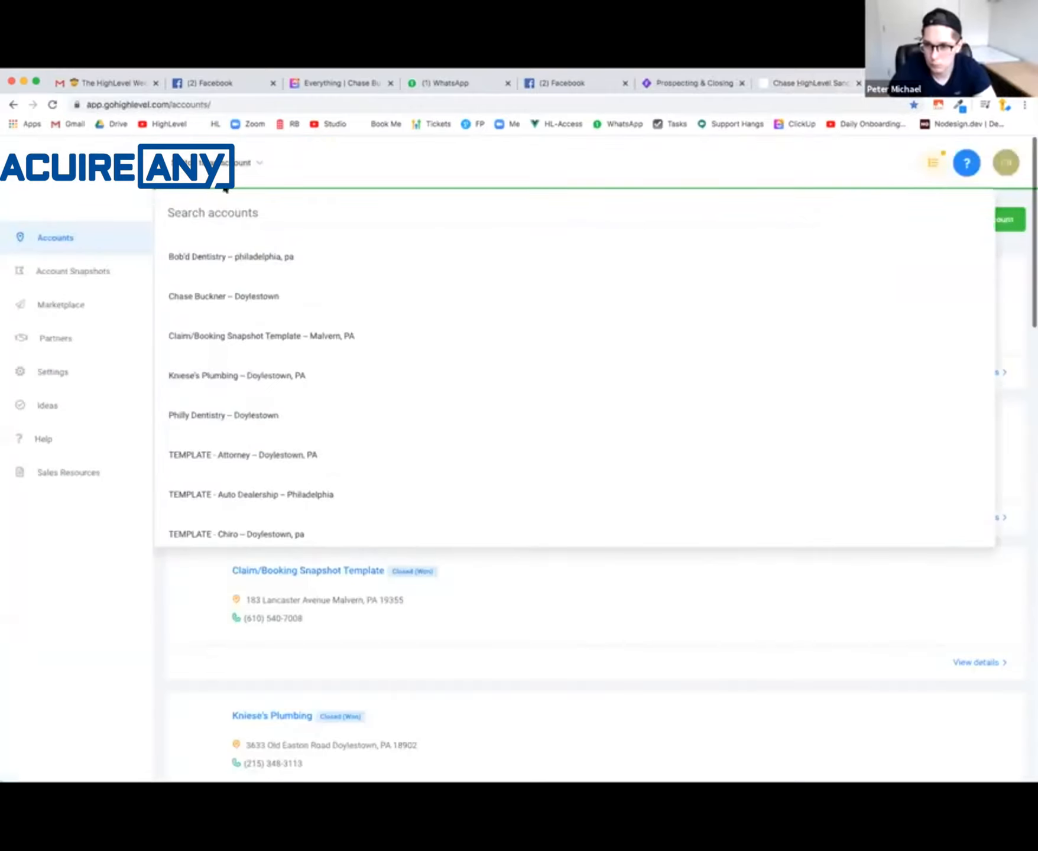
{"action": "left_click", "coordinate": [218, 253]}
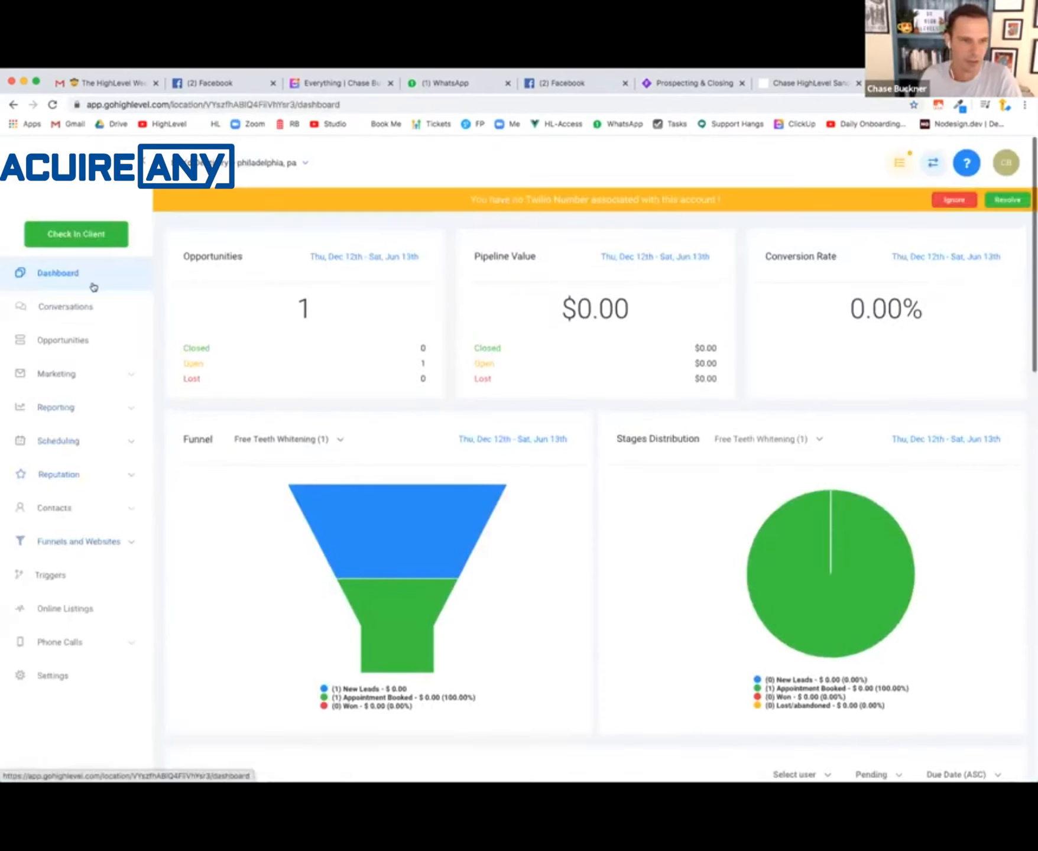
- Open Email 1 of the Good Experience marketing campaign for editing
{"action": "left_click", "coordinate": [50, 374]}
{"action": "left_click", "coordinate": [40, 414]}
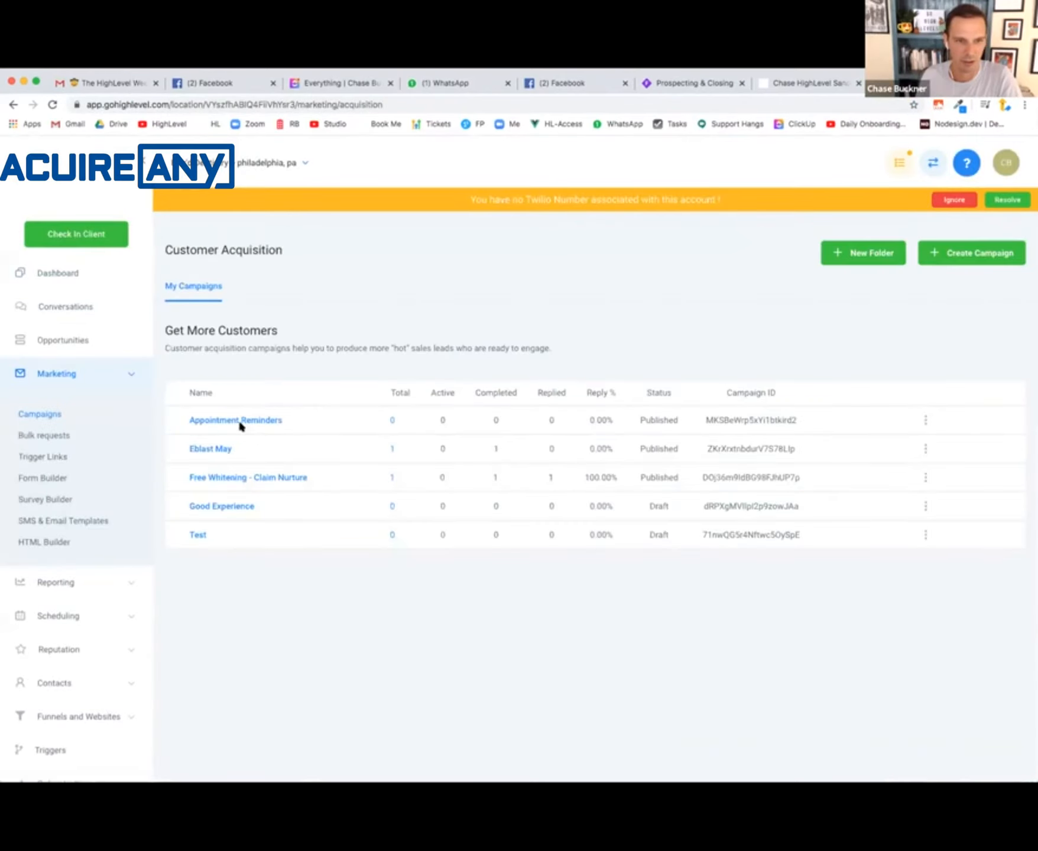
{"action": "left_click", "coordinate": [224, 504]}
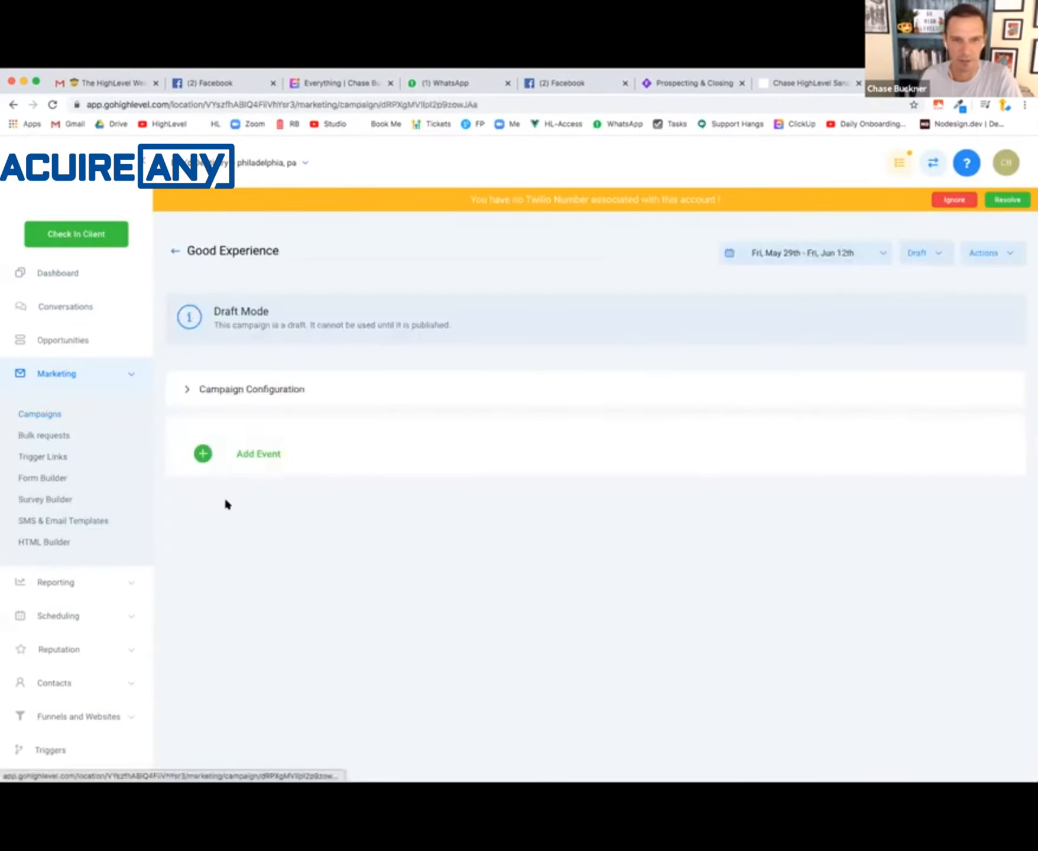
{"action": "left_click", "coordinate": [262, 524]}
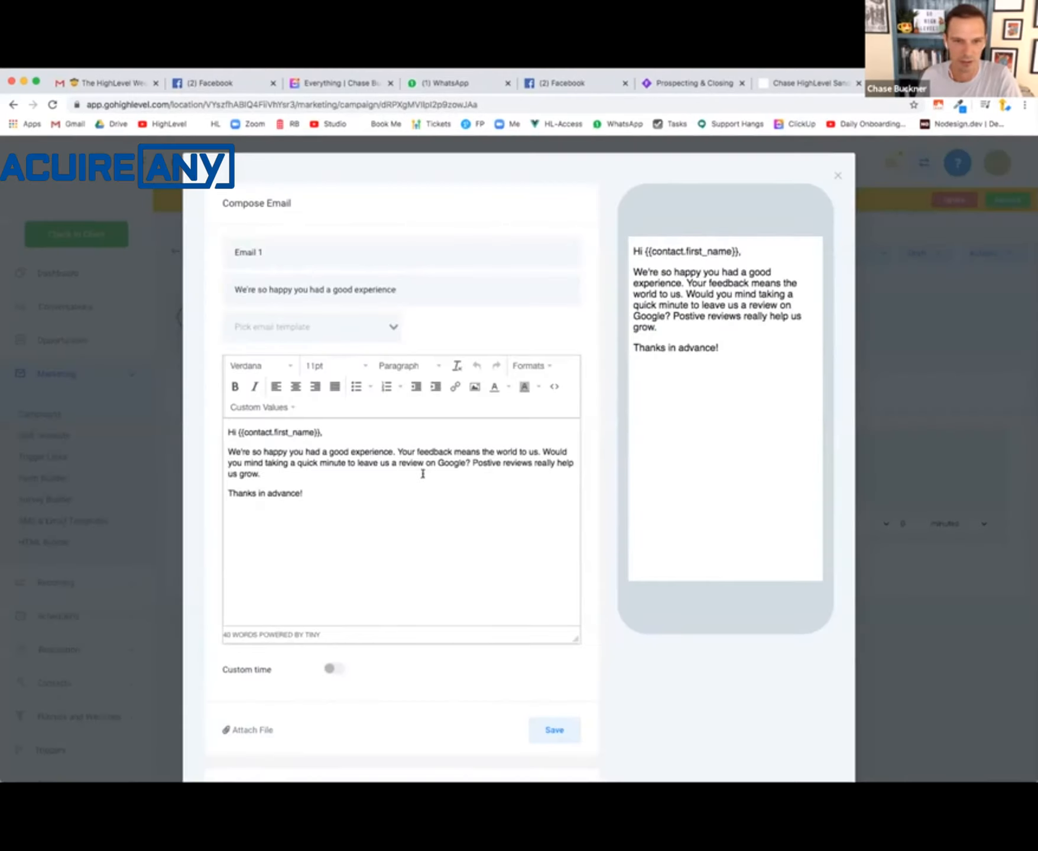
- Add the line "Click Here To Leave Us A Review" above "Thanks in advance!" in the email body
{"action": "left_click", "coordinate": [389, 473]}
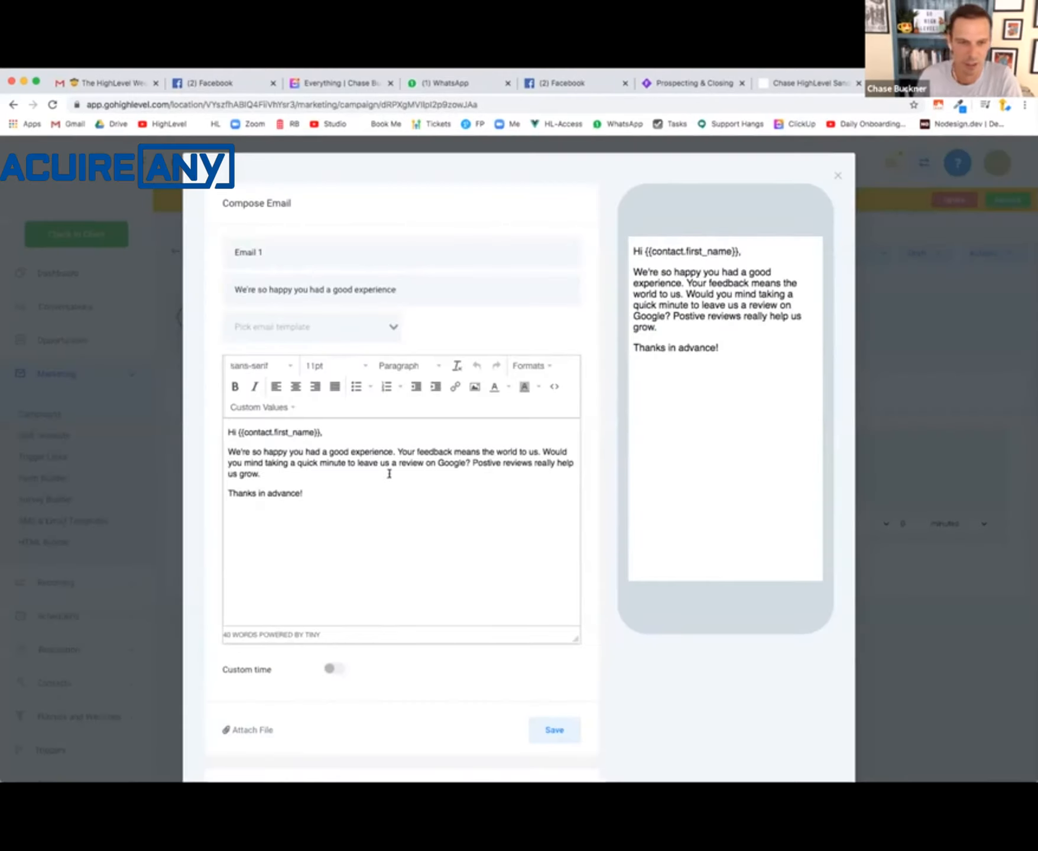
{"action": "key", "text": "Return"}
{"action": "type", "text": "Click "}
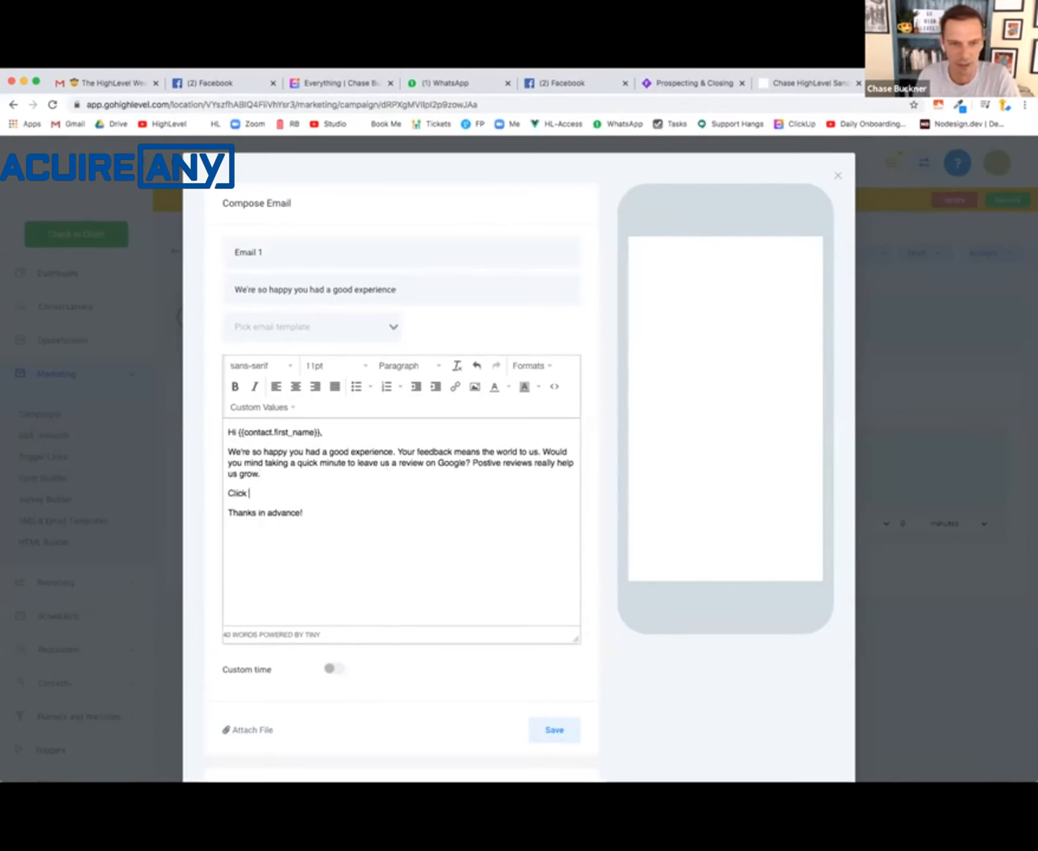
{"action": "type", "text": "Here"}
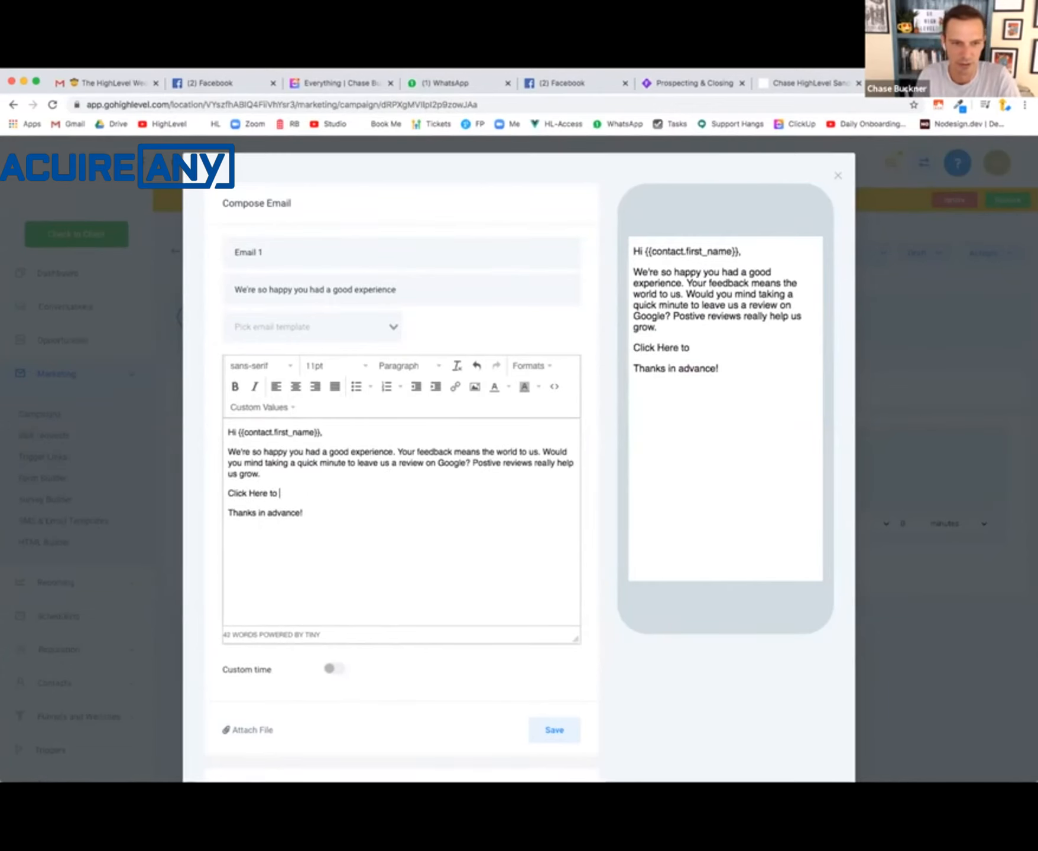
{"action": "type", "text": " To "}
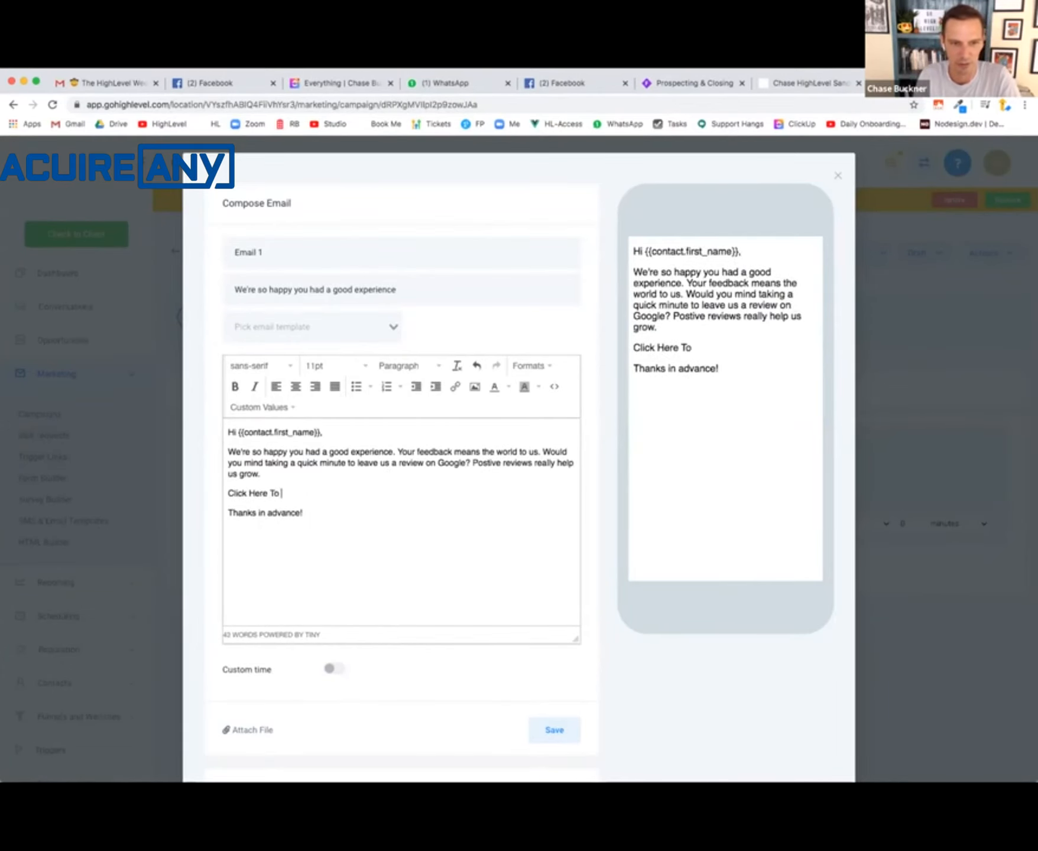
{"action": "type", "text": "Leave Us A Review"}
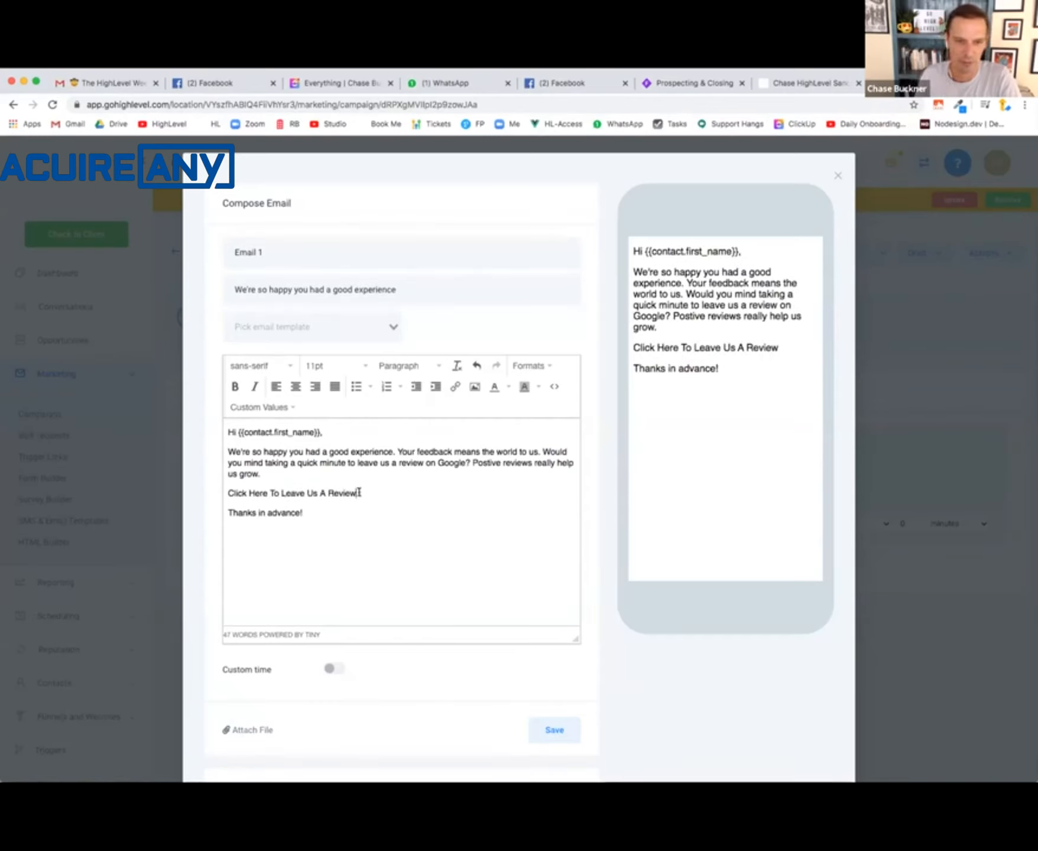
- Start a link on the "Click Here To Leave Us A Review" line, paste the copied review URL, and select its PASTEHERE placeholder
{"action": "left_click_drag", "start_coordinate": [359, 492], "coordinate": [213, 495]}
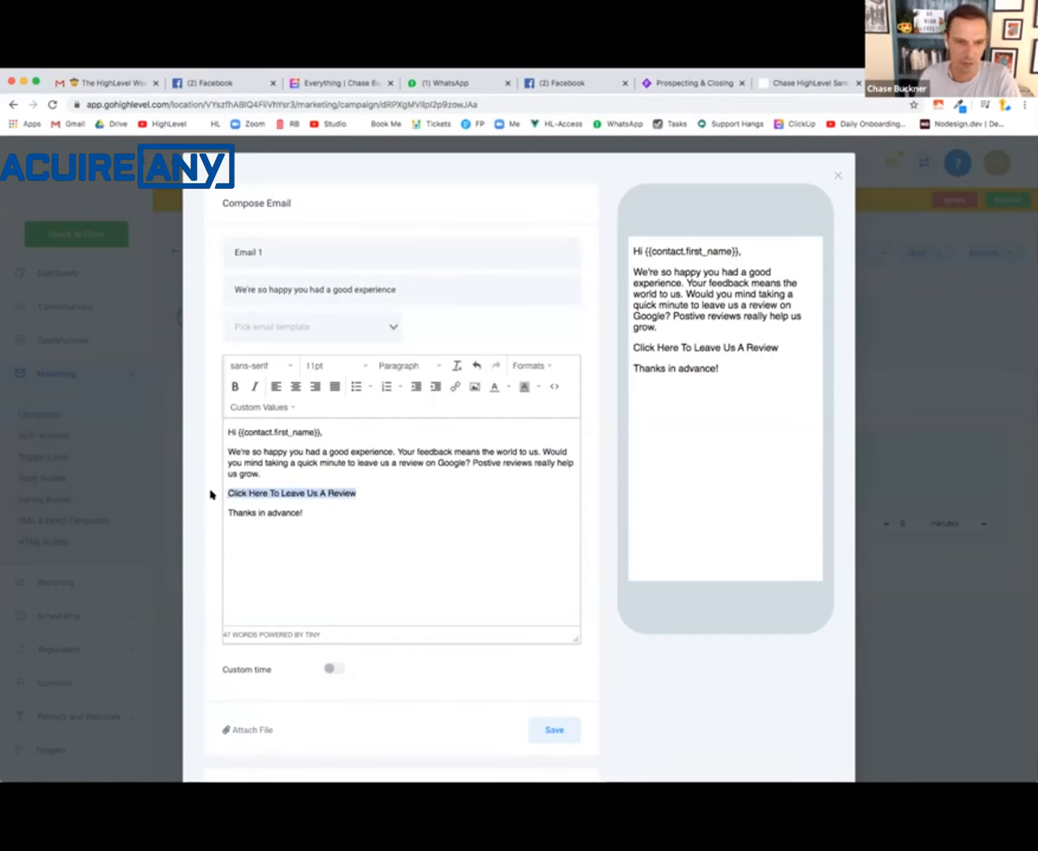
{"action": "left_click", "coordinate": [453, 389]}
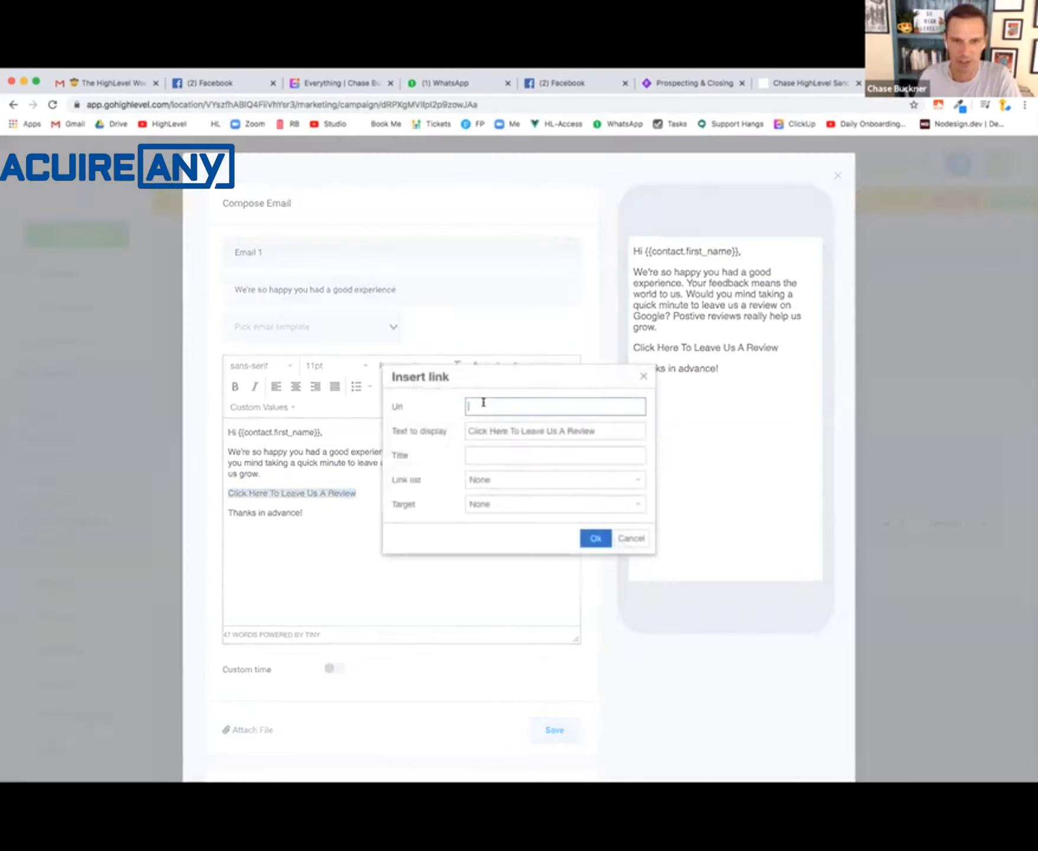
{"action": "type", "text": "https://search.google.com/local/writereview?placeid=PASTEHERE"}
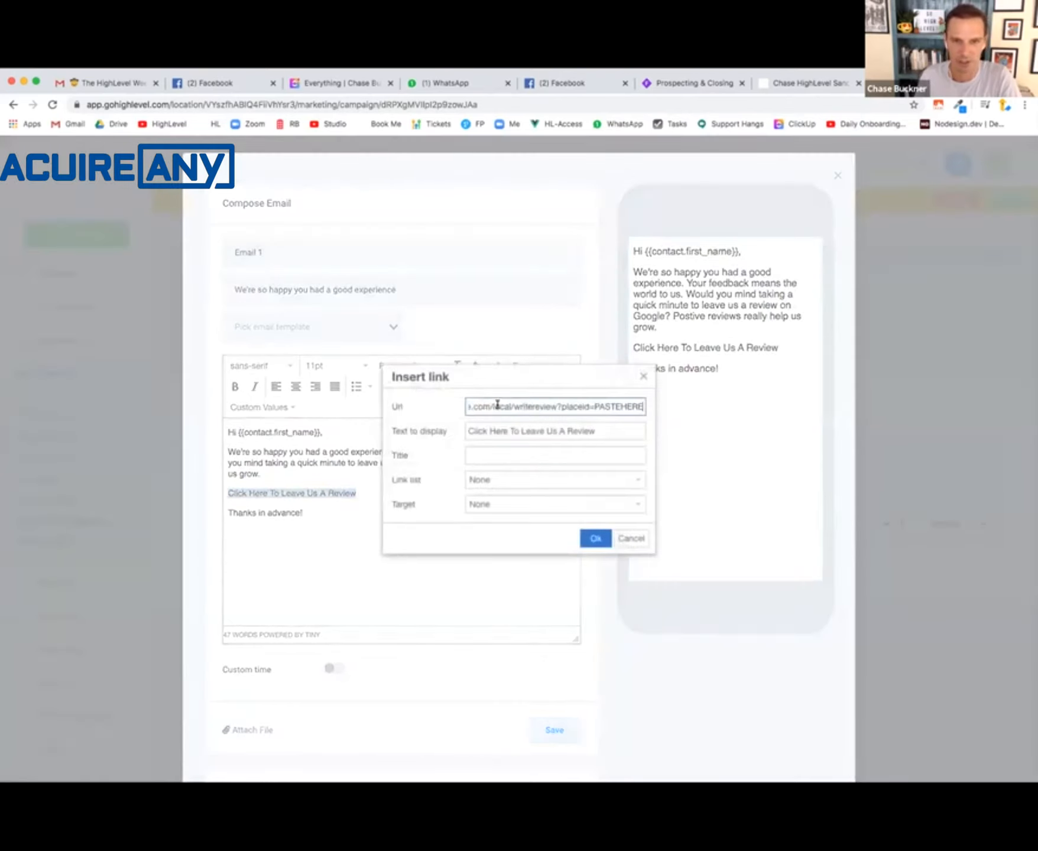
{"action": "double_click", "coordinate": [620, 406]}
- Return to the Chiropractor Snapshot setup guide and try to open its Google place ID finder link
{"action": "left_click", "coordinate": [798, 87]}
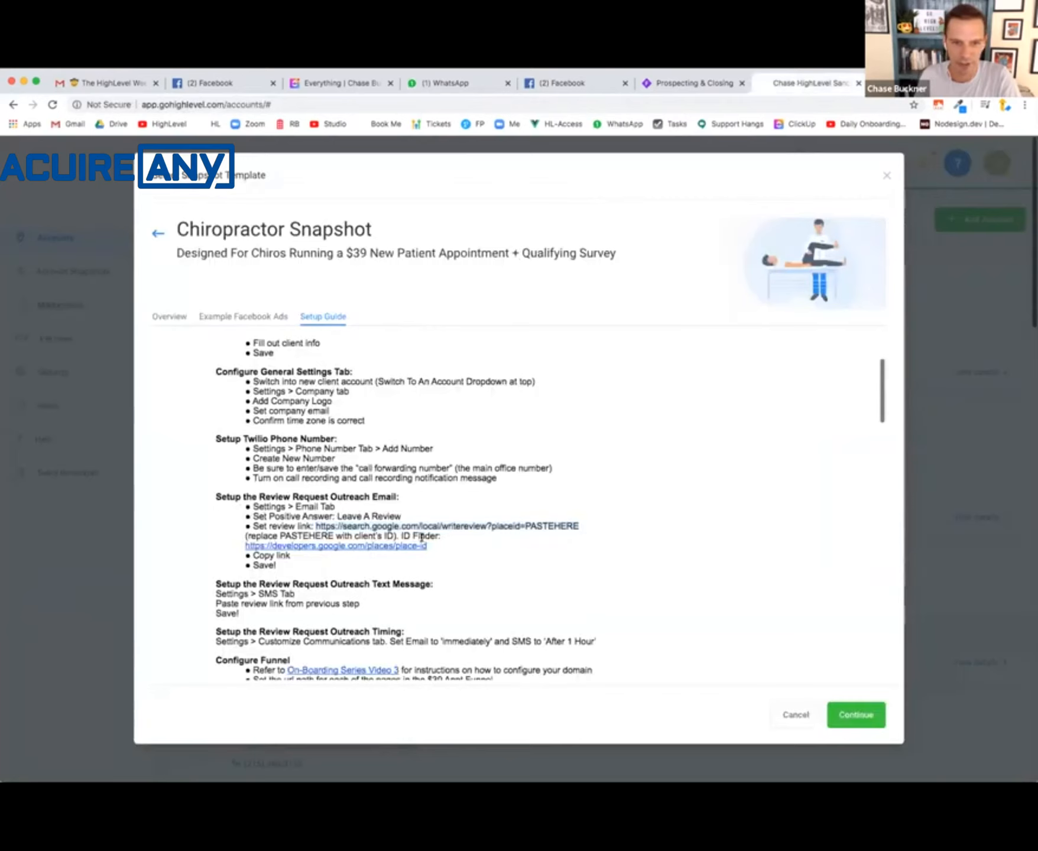
{"action": "left_click", "coordinate": [344, 547]}
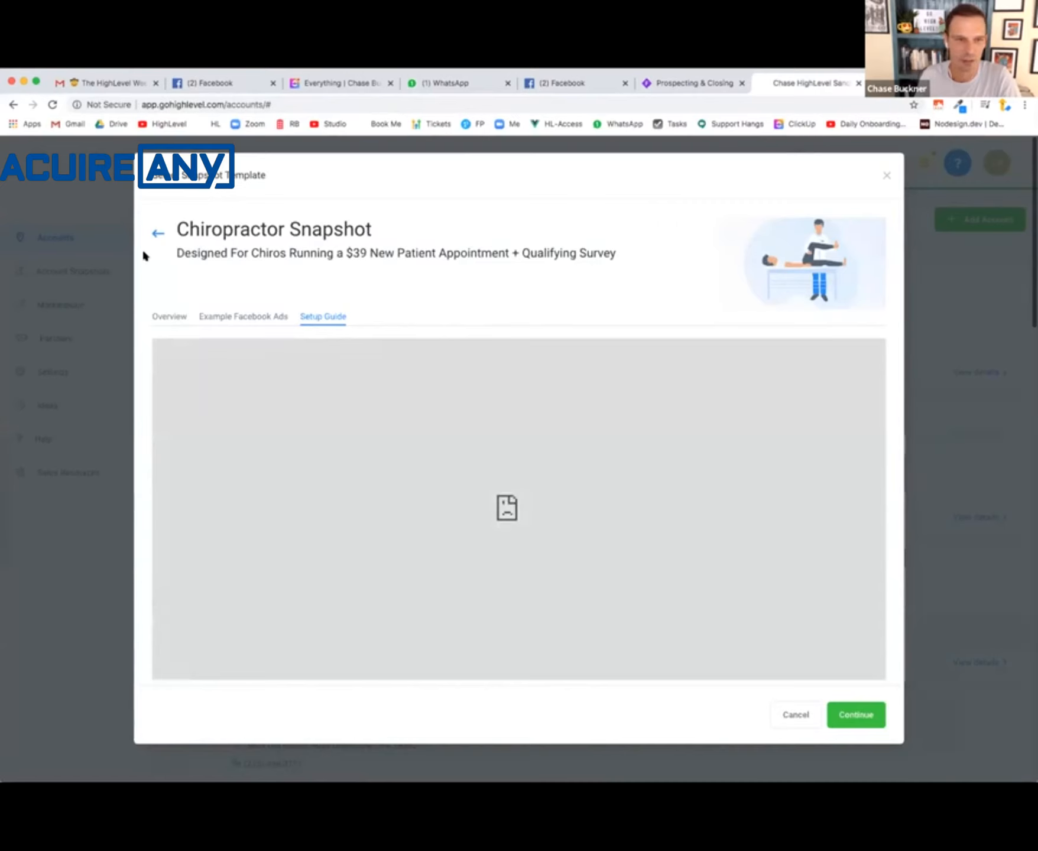
- Reload the Chiropractor Snapshot setup guide and open the Google place ID finder link from its review email section
{"action": "left_click", "coordinate": [157, 234]}
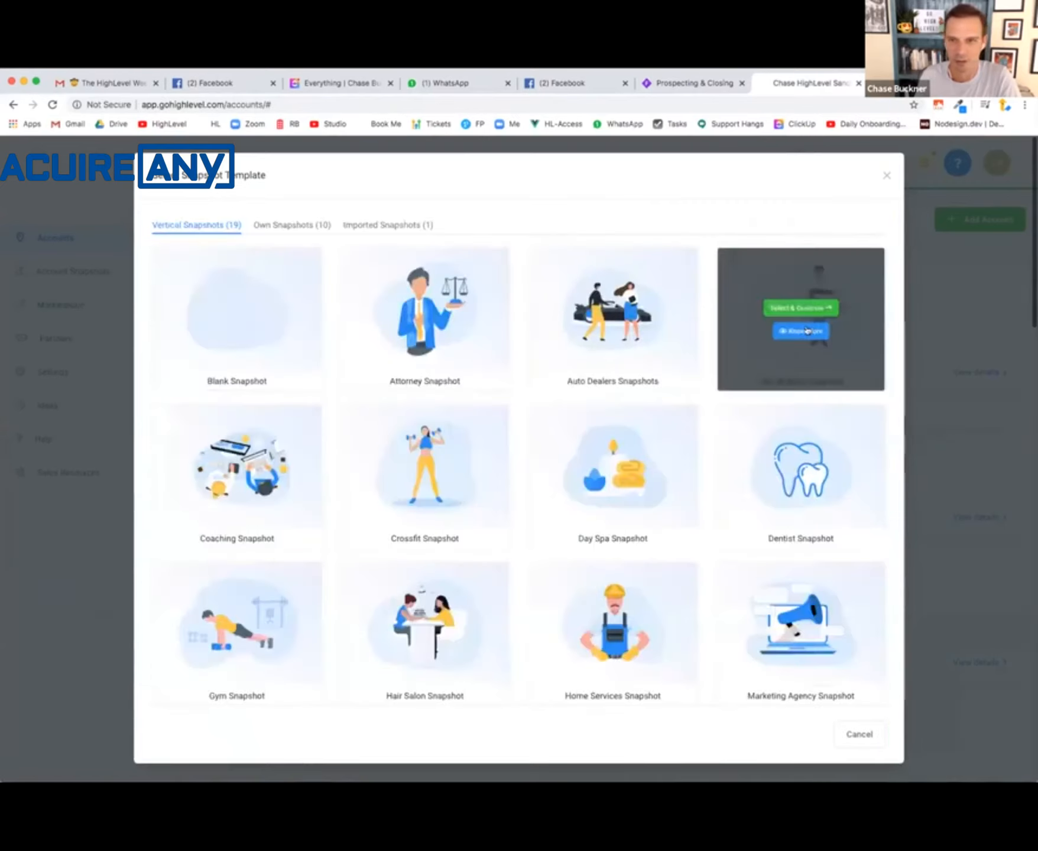
{"action": "left_click", "coordinate": [808, 330]}
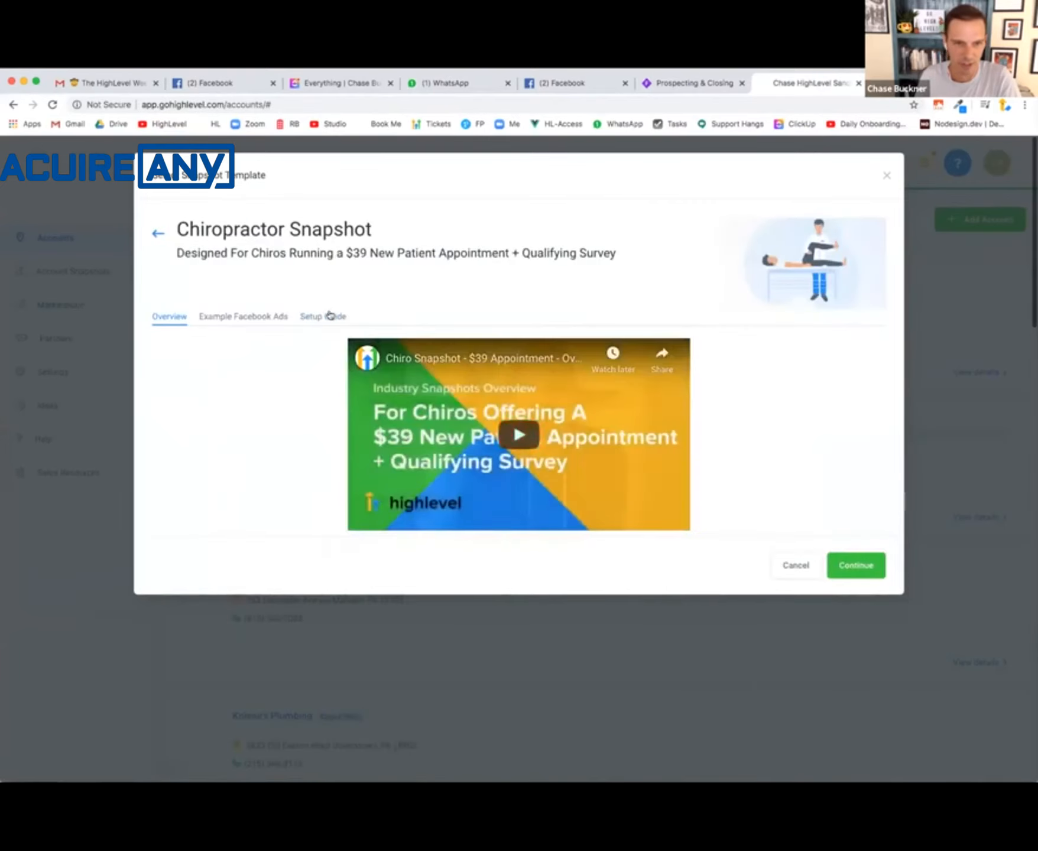
{"action": "left_click", "coordinate": [330, 315]}
{"action": "scroll", "coordinate": [406, 608], "scroll_direction": "down", "scroll_amount": 3}
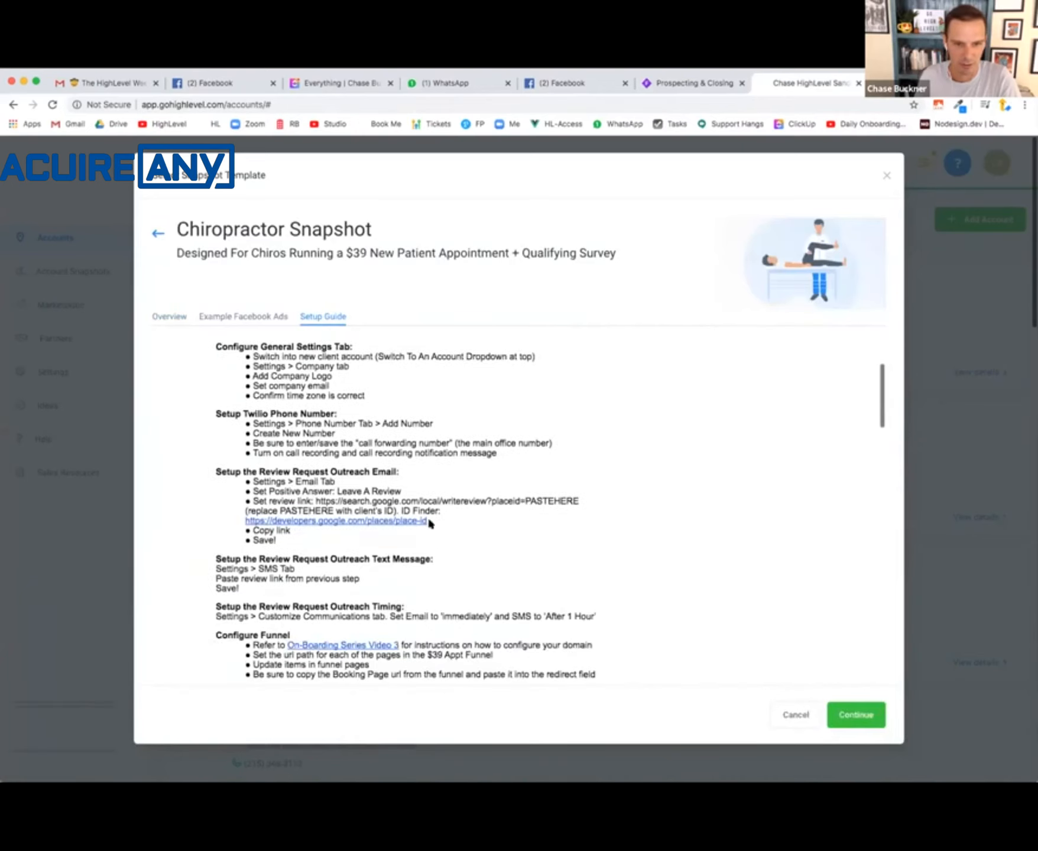
{"action": "left_click_drag", "start_coordinate": [428, 521], "coordinate": [250, 521]}
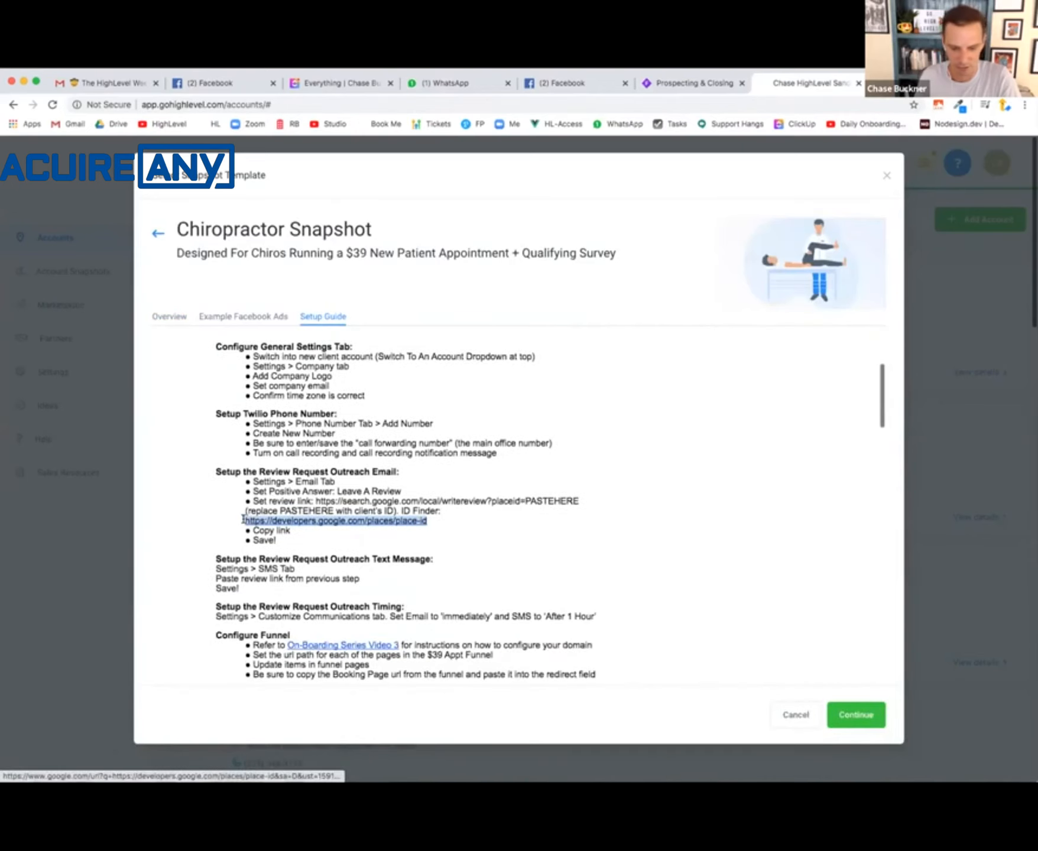
{"action": "left_click", "coordinate": [244, 520]}
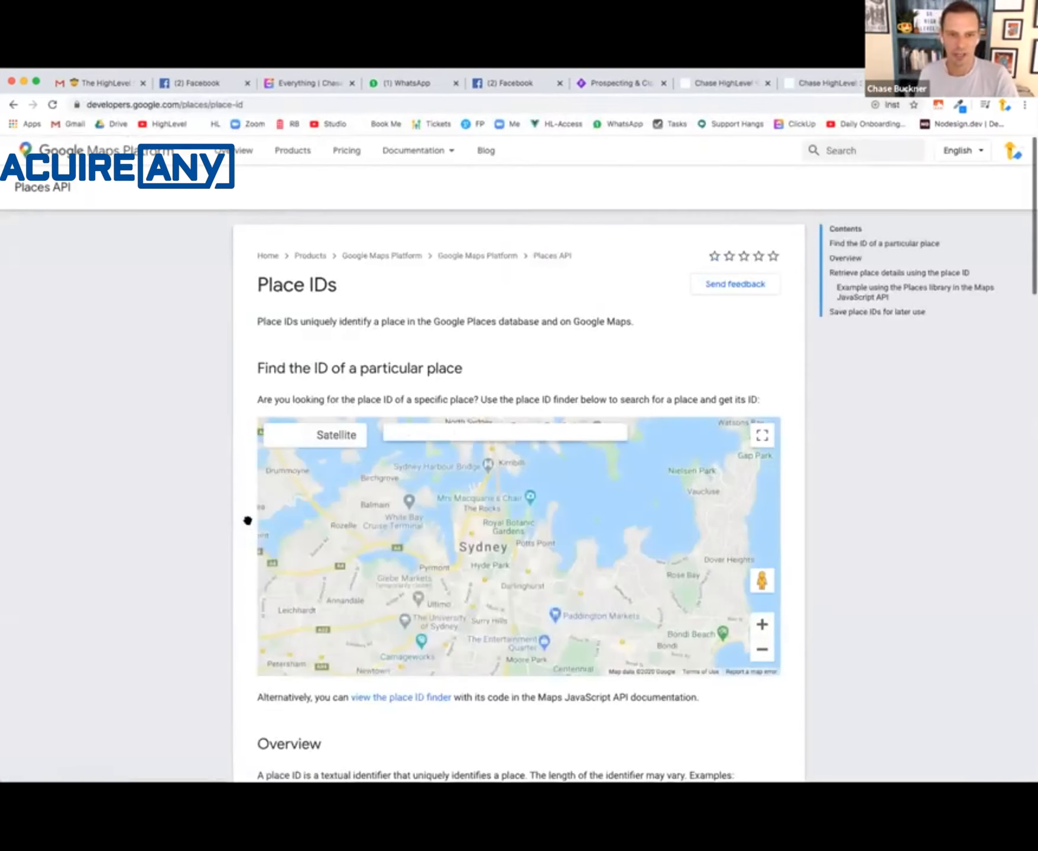
- Search the place ID finder map for "dentist", choose Dentist & Co, and copy its place ID
{"action": "left_click", "coordinate": [475, 429]}
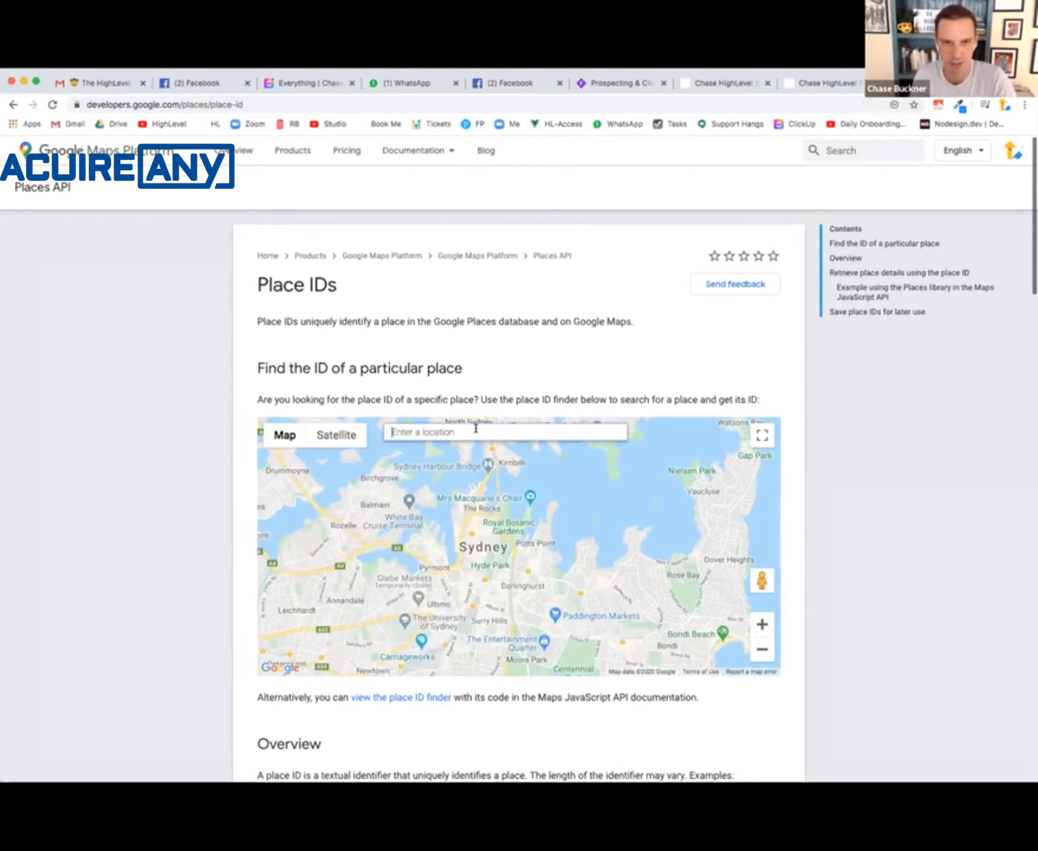
{"action": "type", "text": "dentist"}
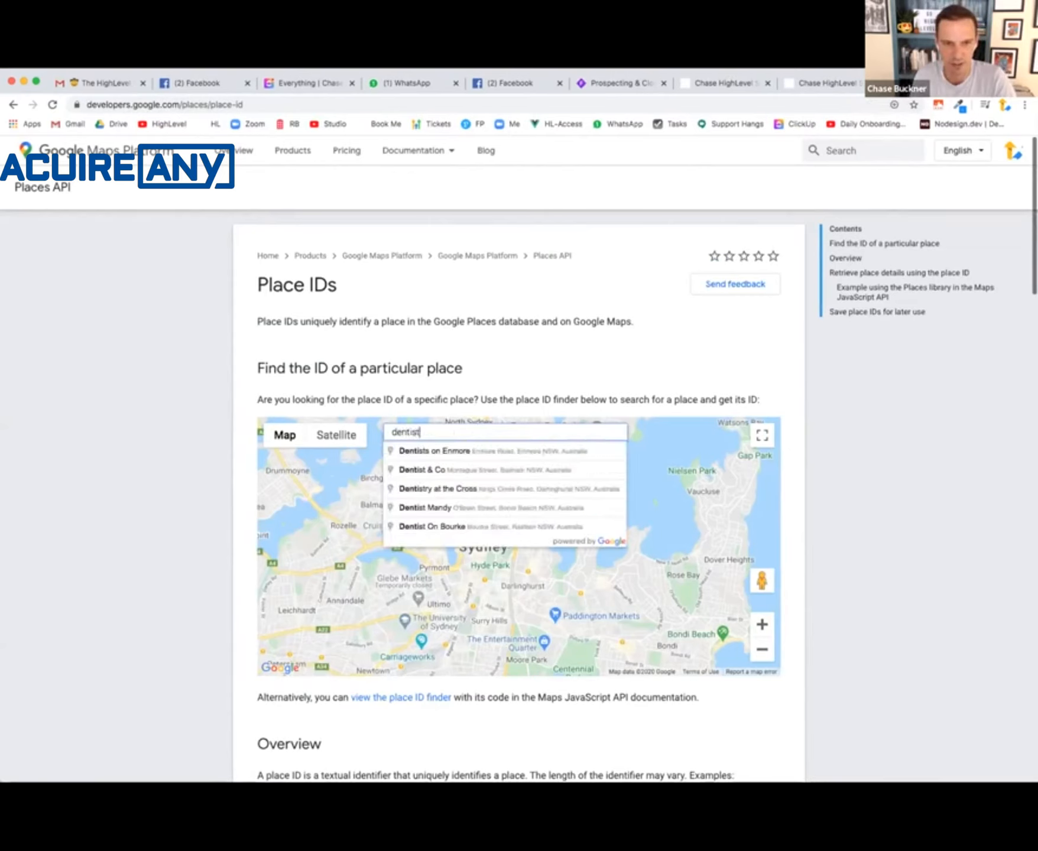
{"action": "left_click", "coordinate": [484, 464]}
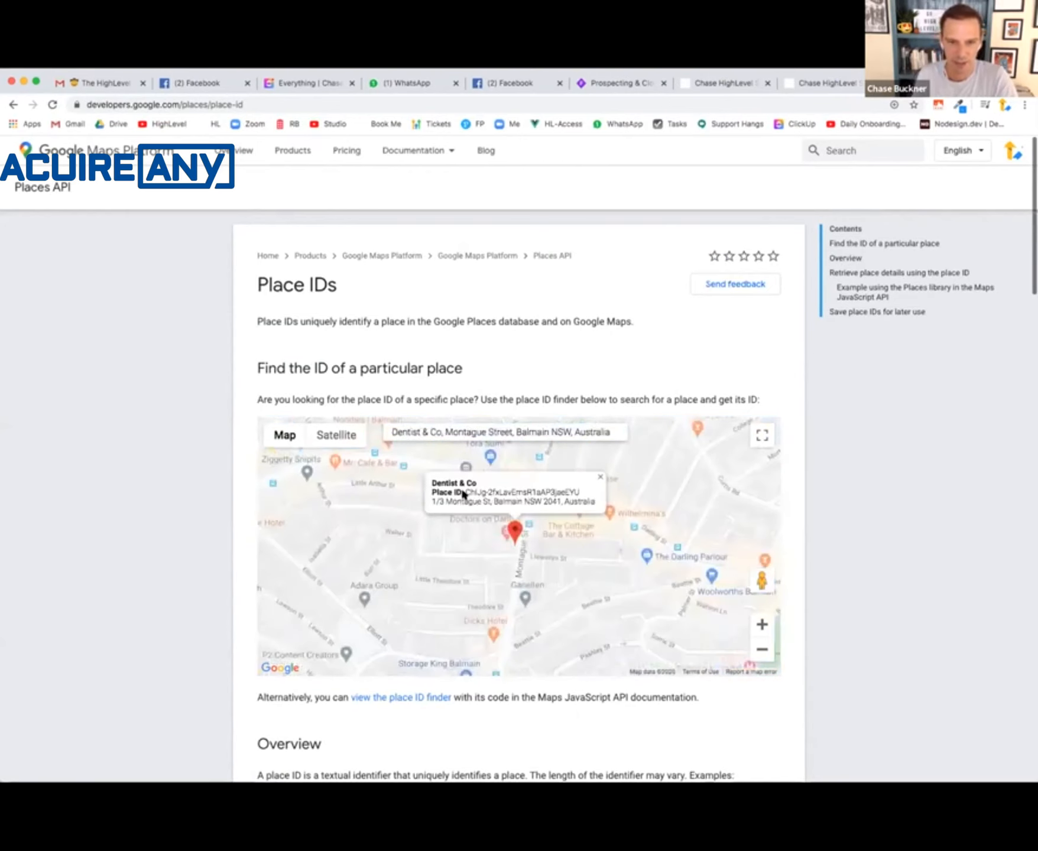
{"action": "left_click_drag", "start_coordinate": [572, 493], "coordinate": [575, 494]}
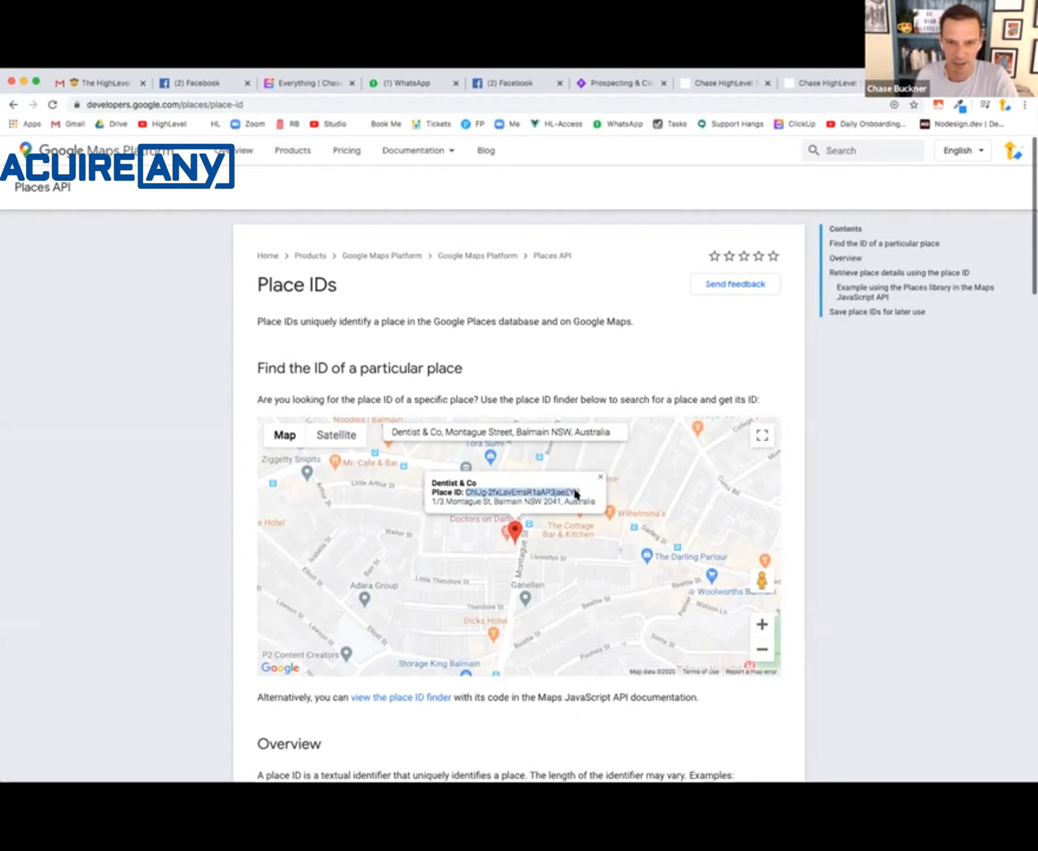
- Return to the campaign email and replace the PASTEHERE placeholder in the link URL with the copied place ID
{"action": "left_click", "coordinate": [816, 87]}
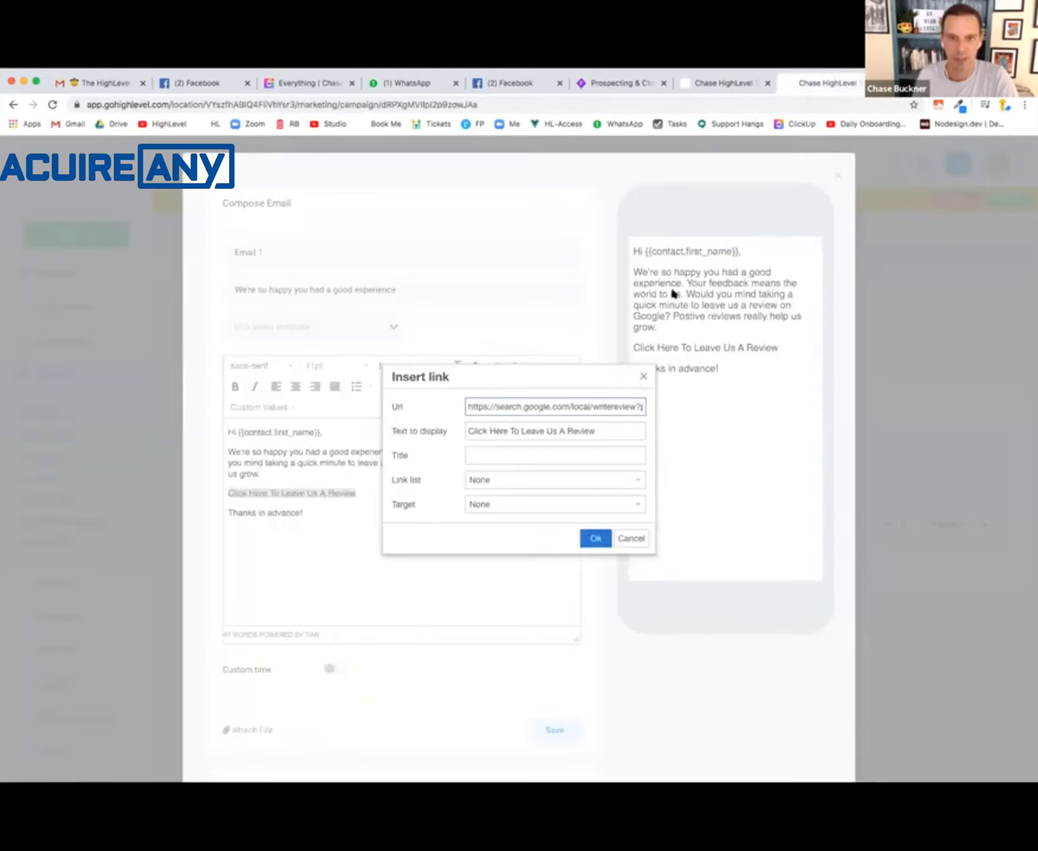
{"action": "double_click", "coordinate": [613, 407]}
{"action": "type", "text": "ChIJg-2fxLavEmsR1aAP5jbeEYU"}
- Test the completed review URL by loading it in a new browser tab, and cancel the Dentist & Co review form
{"action": "key", "text": "ctrl+a"}
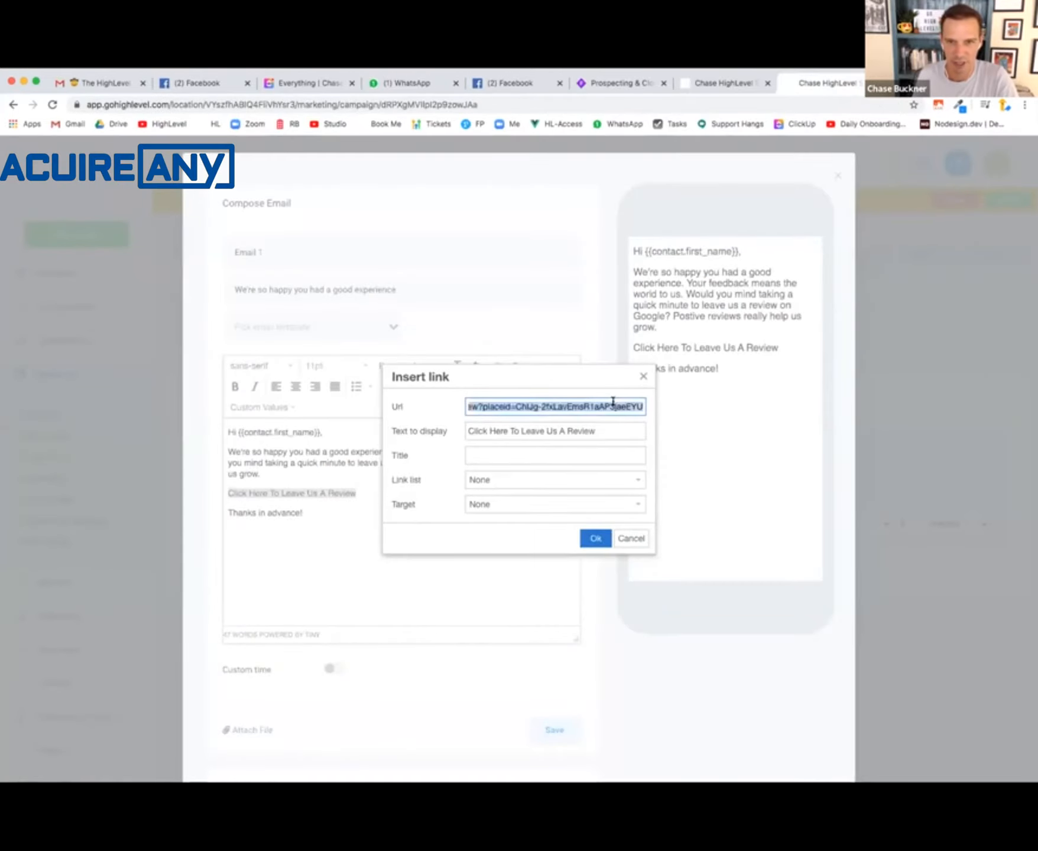
{"action": "key", "text": "ctrl+c"}
{"action": "key", "text": "ctrl+t"}
{"action": "key", "text": "ctrl+v"}
{"action": "key", "text": "Return"}
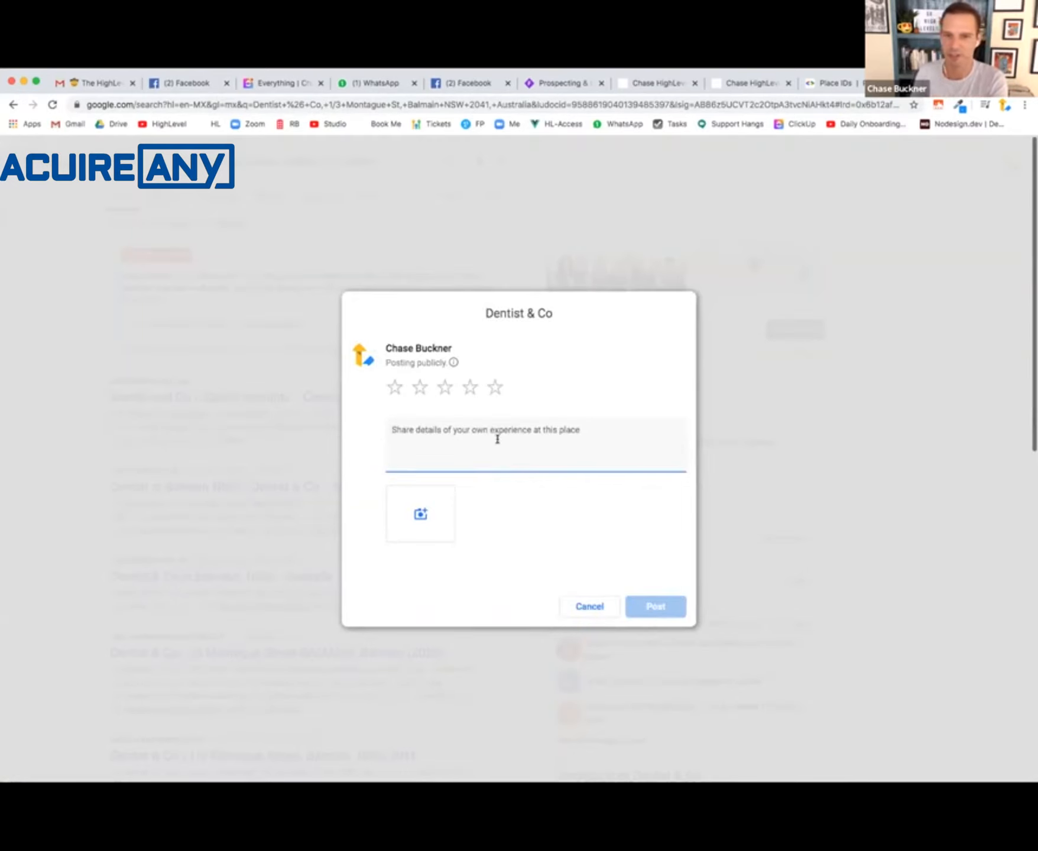
{"action": "left_click", "coordinate": [615, 606]}
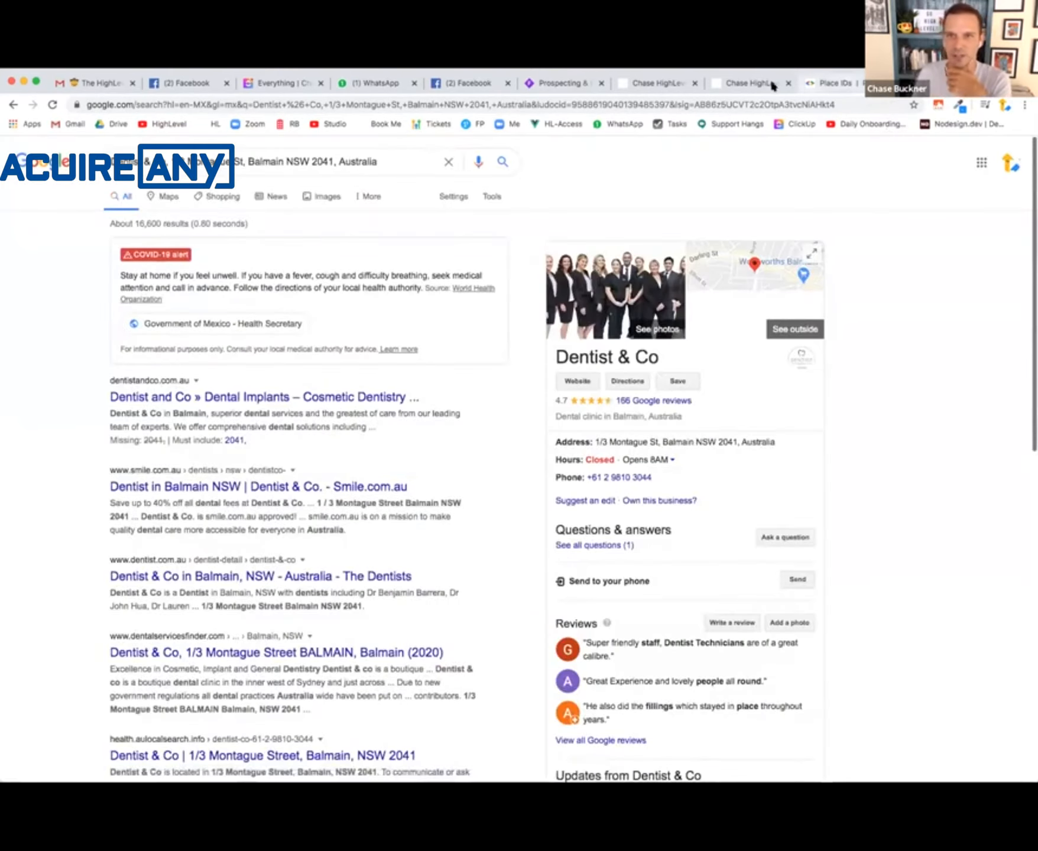
- Go back to the campaign email, insert the review link on the "Click Here To Leave Us A Review" line, and save the email
{"action": "left_click", "coordinate": [748, 83]}
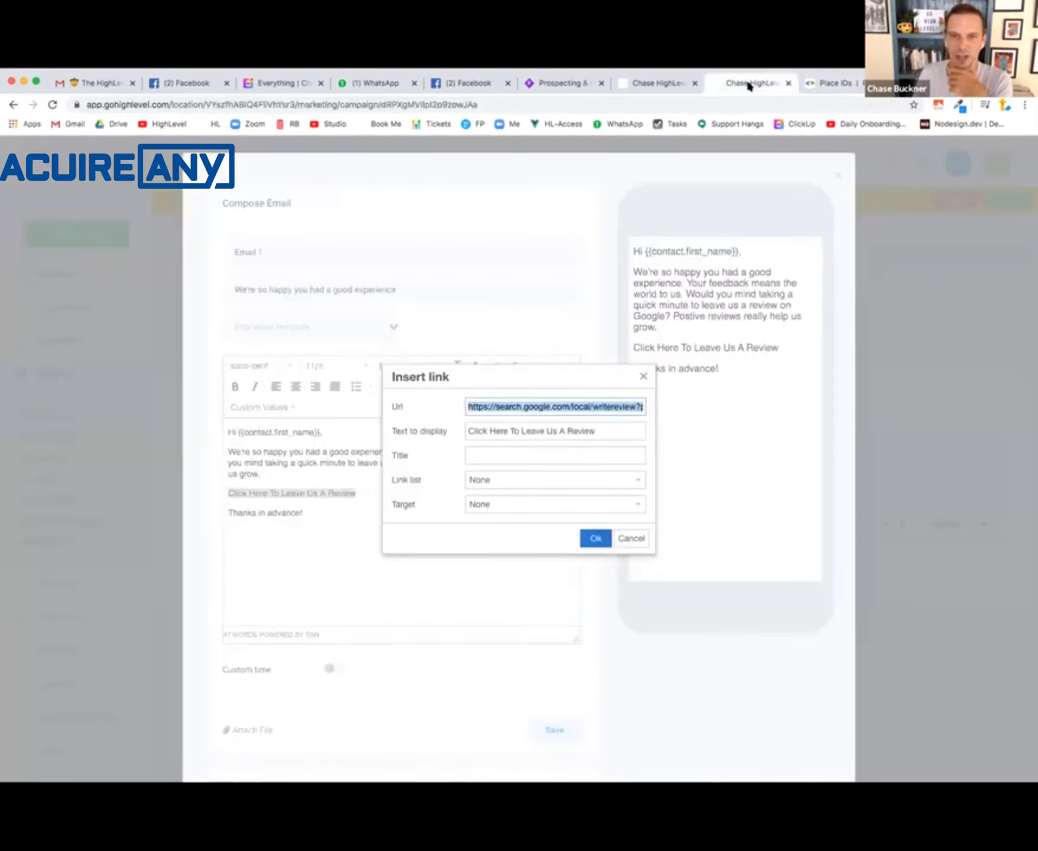
{"action": "left_click", "coordinate": [595, 538]}
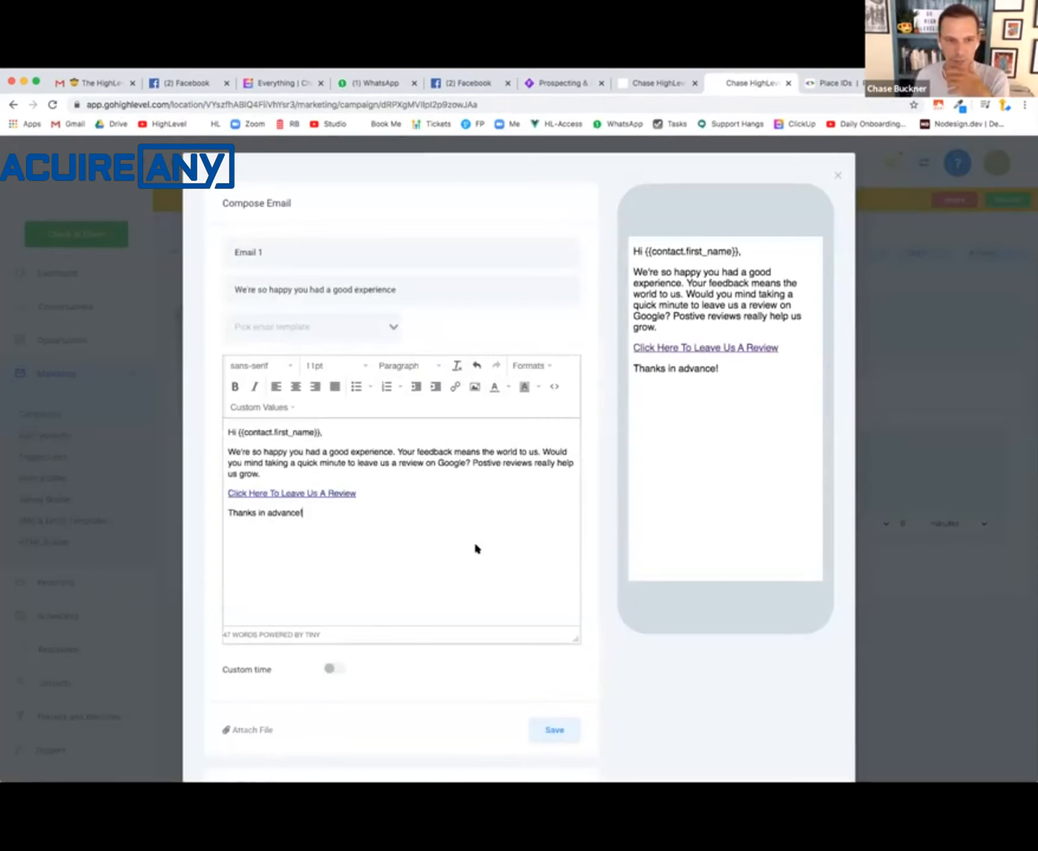
{"action": "scroll", "coordinate": [476, 548], "scroll_direction": "down", "scroll_amount": 3}
{"action": "left_click", "coordinate": [558, 566]}
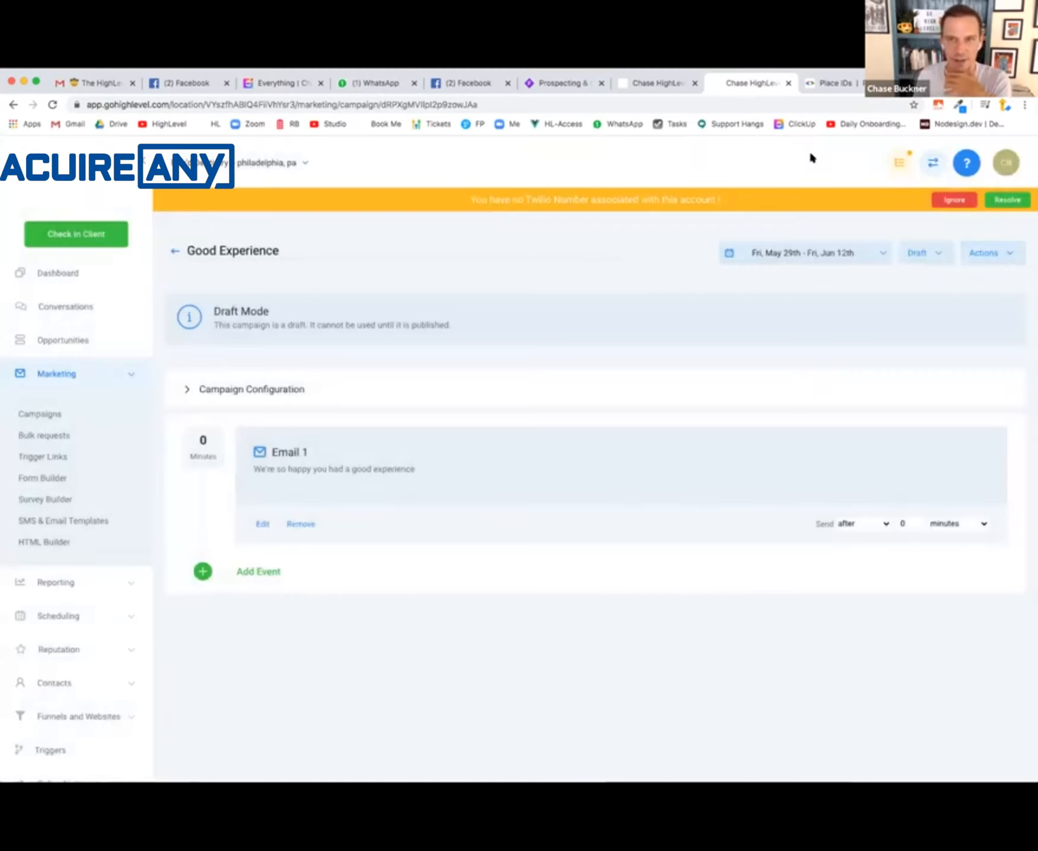
- Switch to the Whimsical flowchart and color the Good Followup Campaign box teal
{"action": "left_click", "coordinate": [560, 83]}
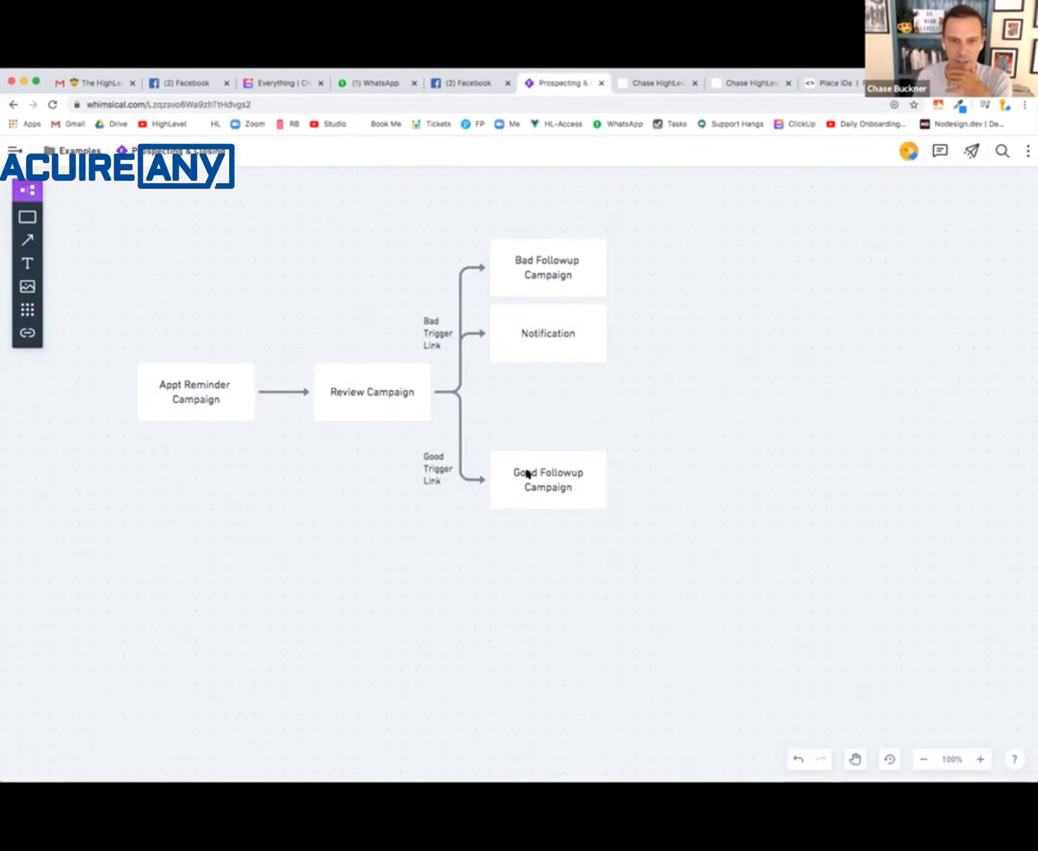
{"action": "left_click", "coordinate": [528, 474]}
{"action": "left_click", "coordinate": [448, 427]}
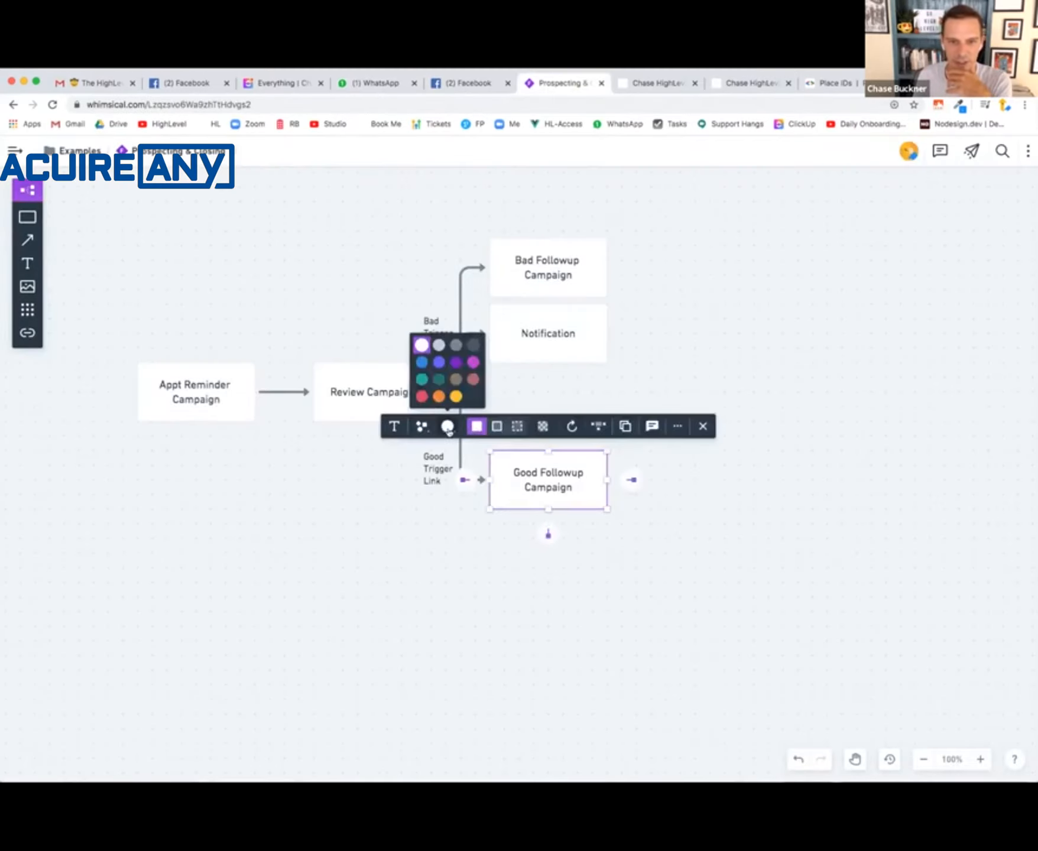
{"action": "left_click", "coordinate": [422, 380]}
{"action": "left_click", "coordinate": [396, 551]}
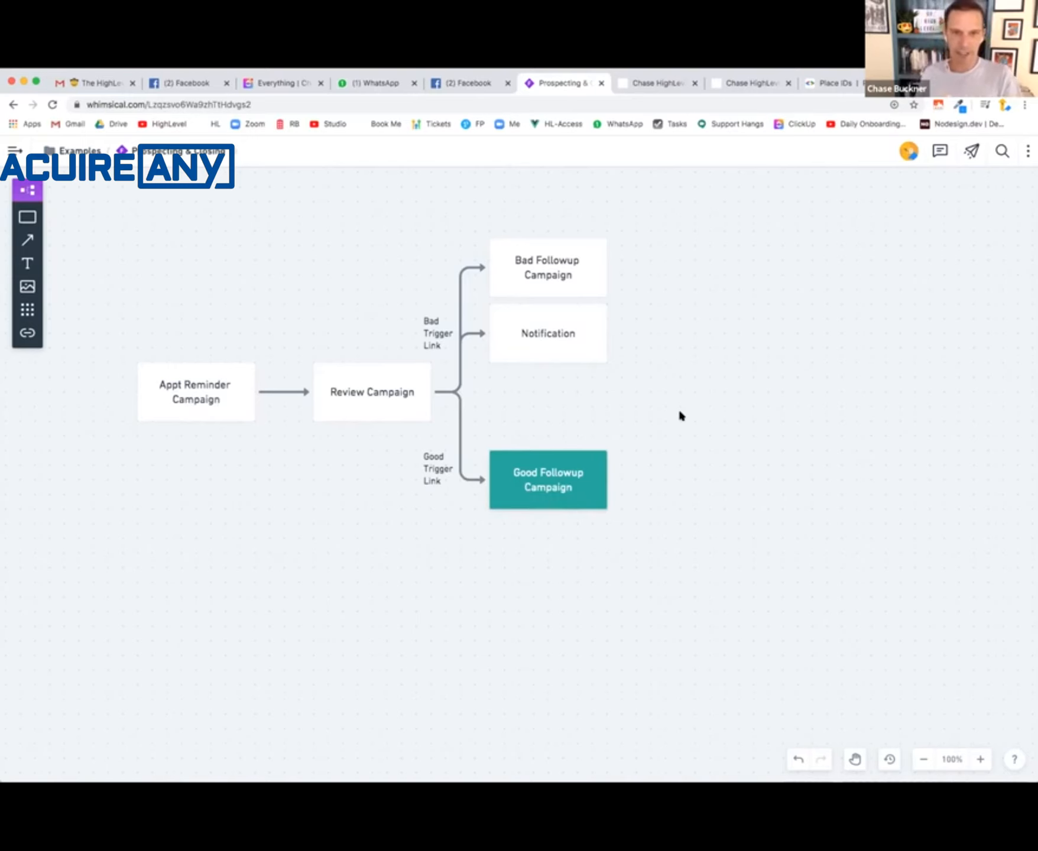
- Return to HighLevel's campaign list and create a campaign named "Bad Experience"
{"action": "left_click", "coordinate": [558, 287]}
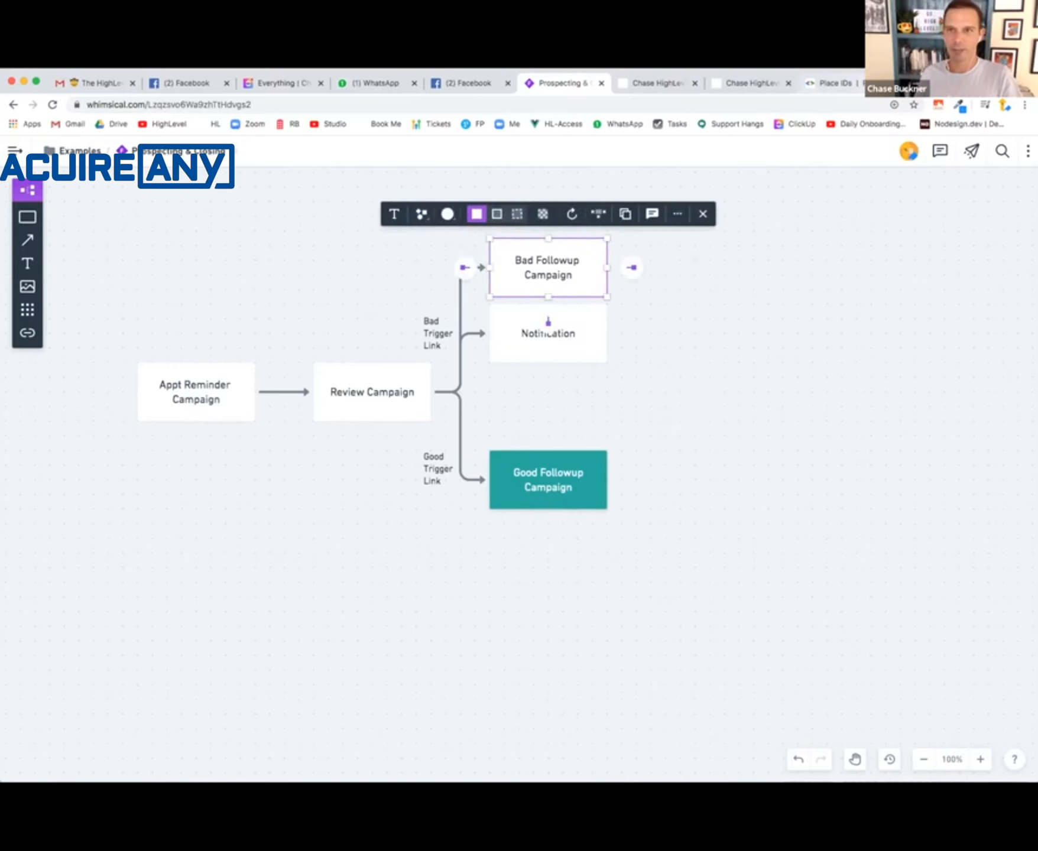
{"action": "left_click", "coordinate": [674, 83]}
{"action": "left_click", "coordinate": [716, 82]}
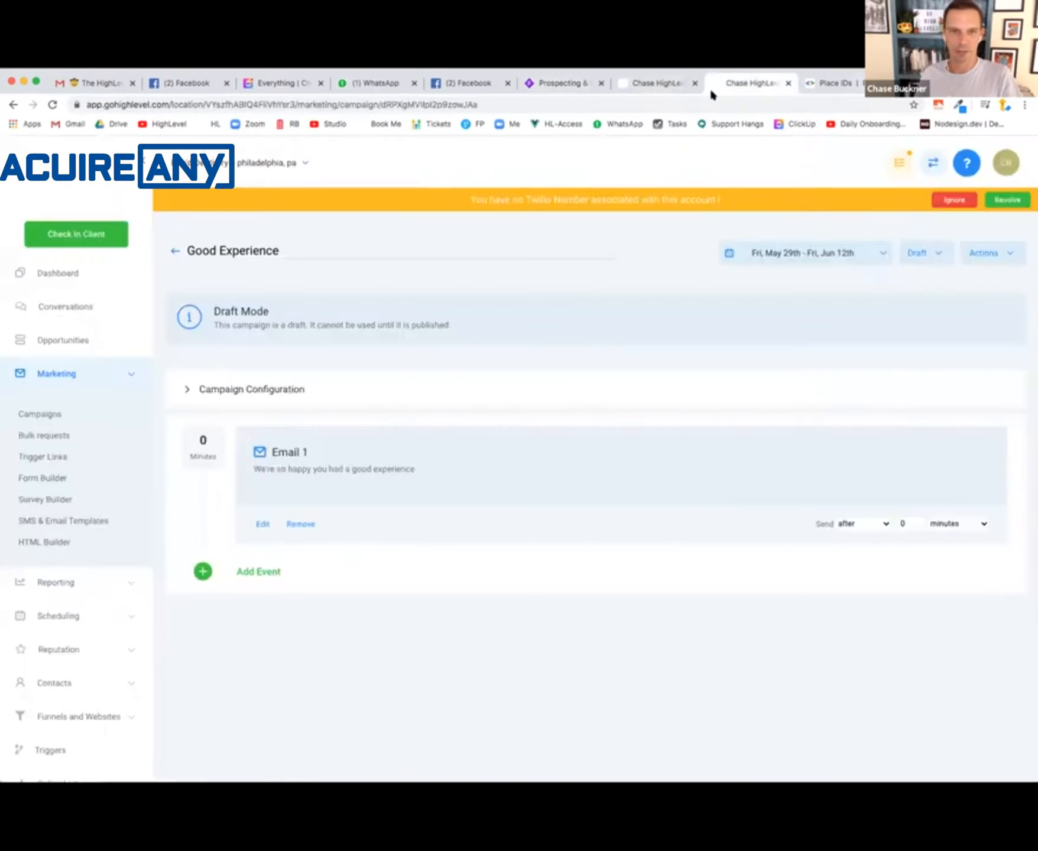
{"action": "left_click", "coordinate": [52, 416]}
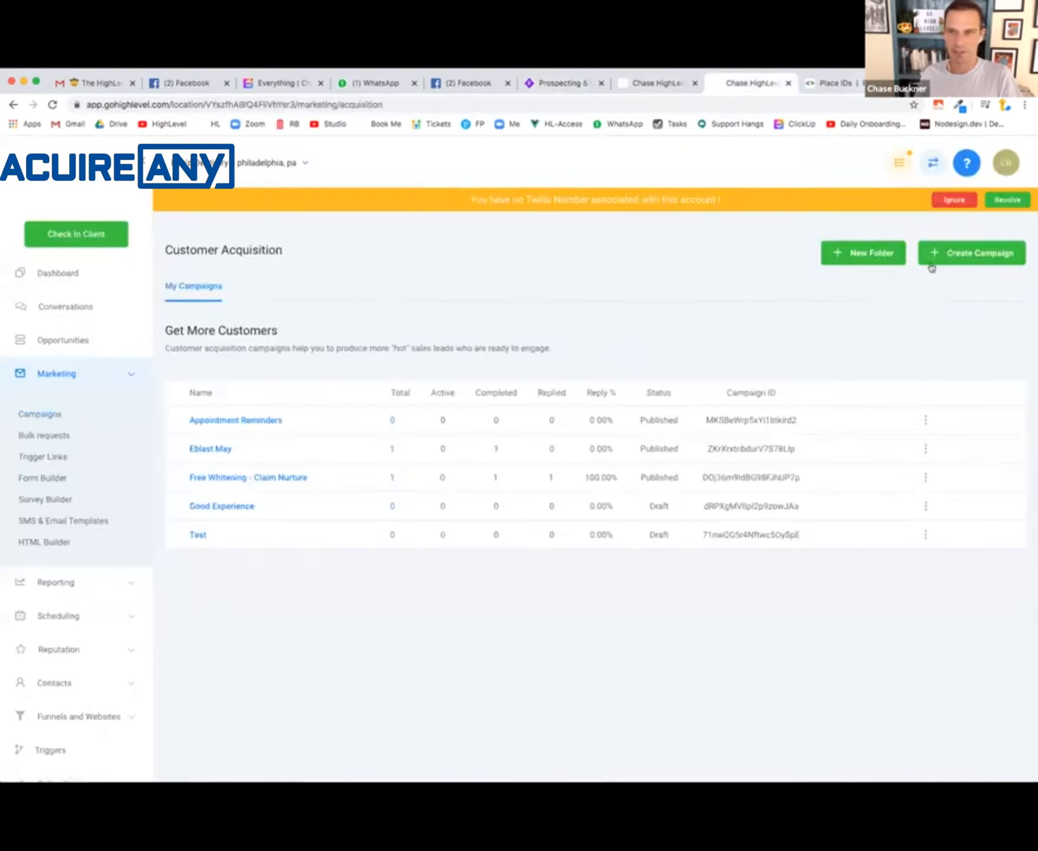
{"action": "left_click", "coordinate": [933, 262]}
{"action": "type", "text": "Bad Experience"}
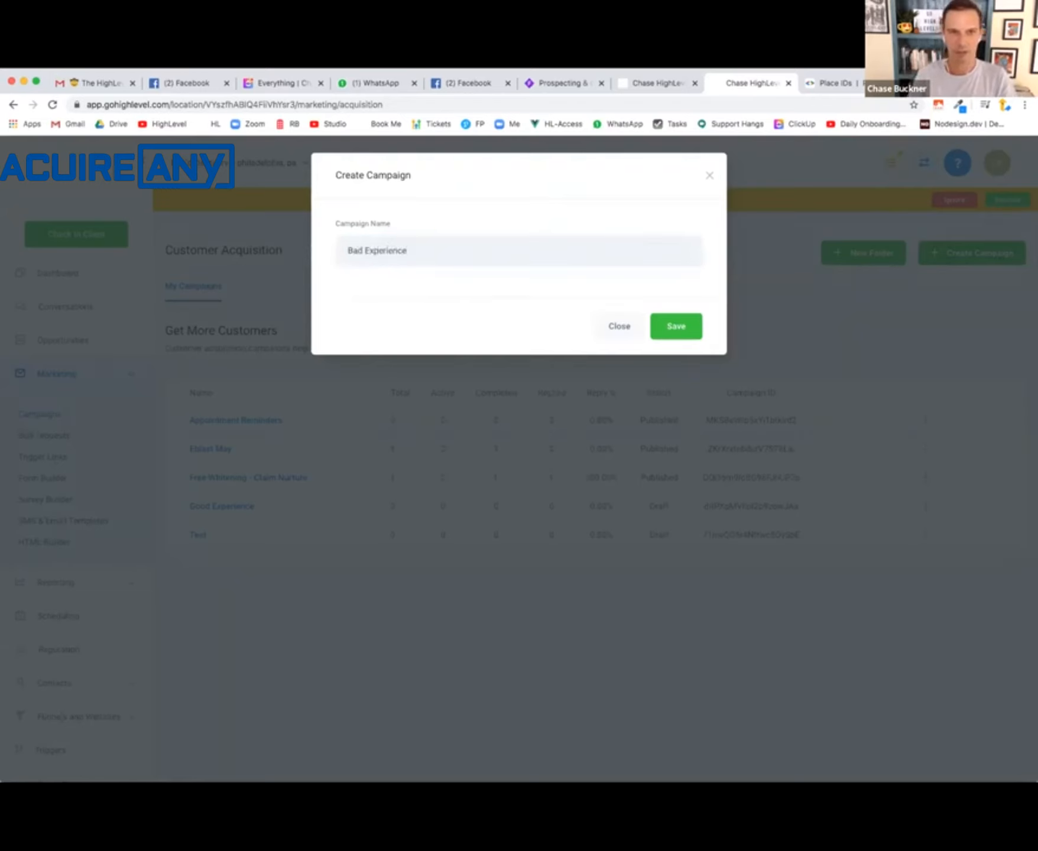
{"action": "left_click", "coordinate": [683, 329]}
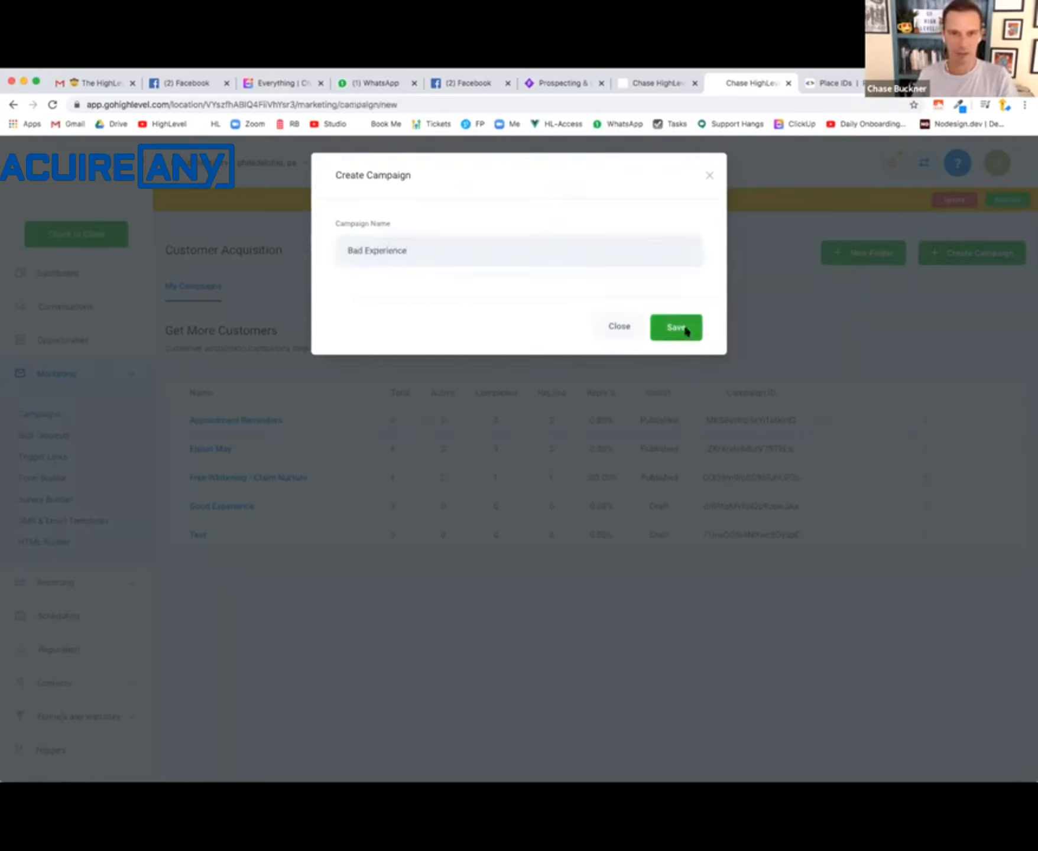
- Add an email event to the Bad Experience campaign with the subject "We're Sorry"
{"action": "left_click", "coordinate": [589, 483]}
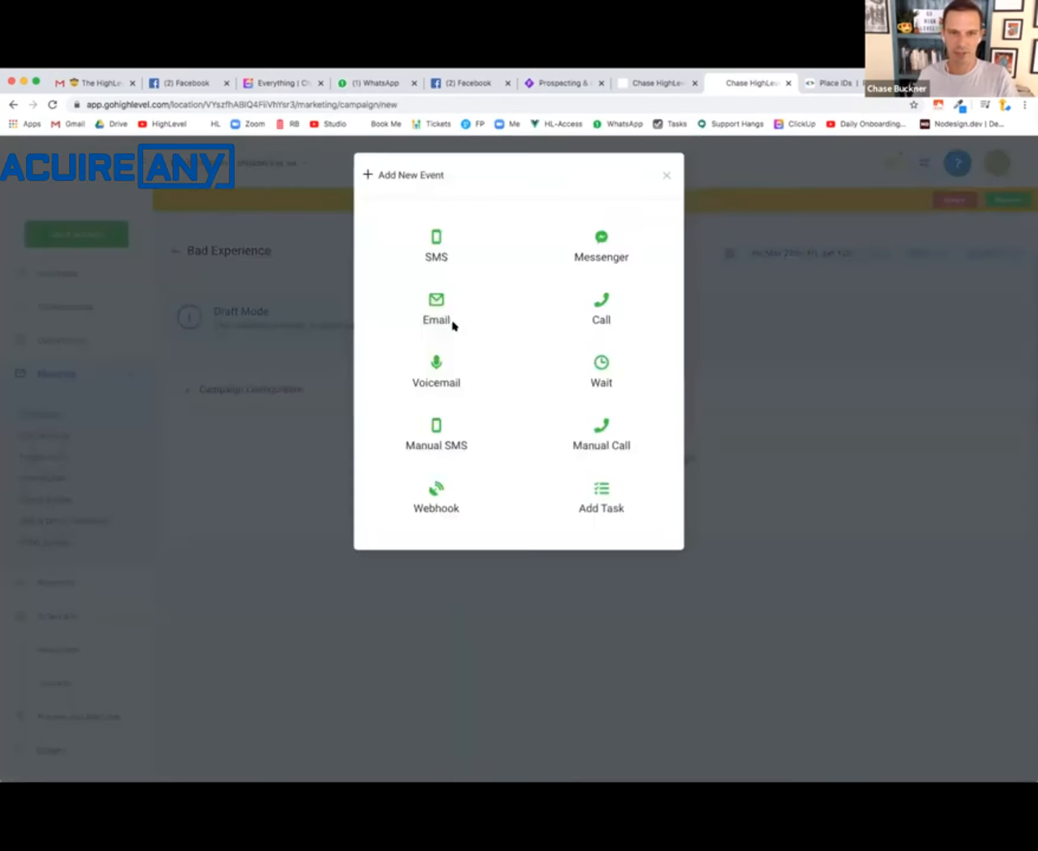
{"action": "left_click", "coordinate": [432, 296]}
{"action": "left_click", "coordinate": [389, 290]}
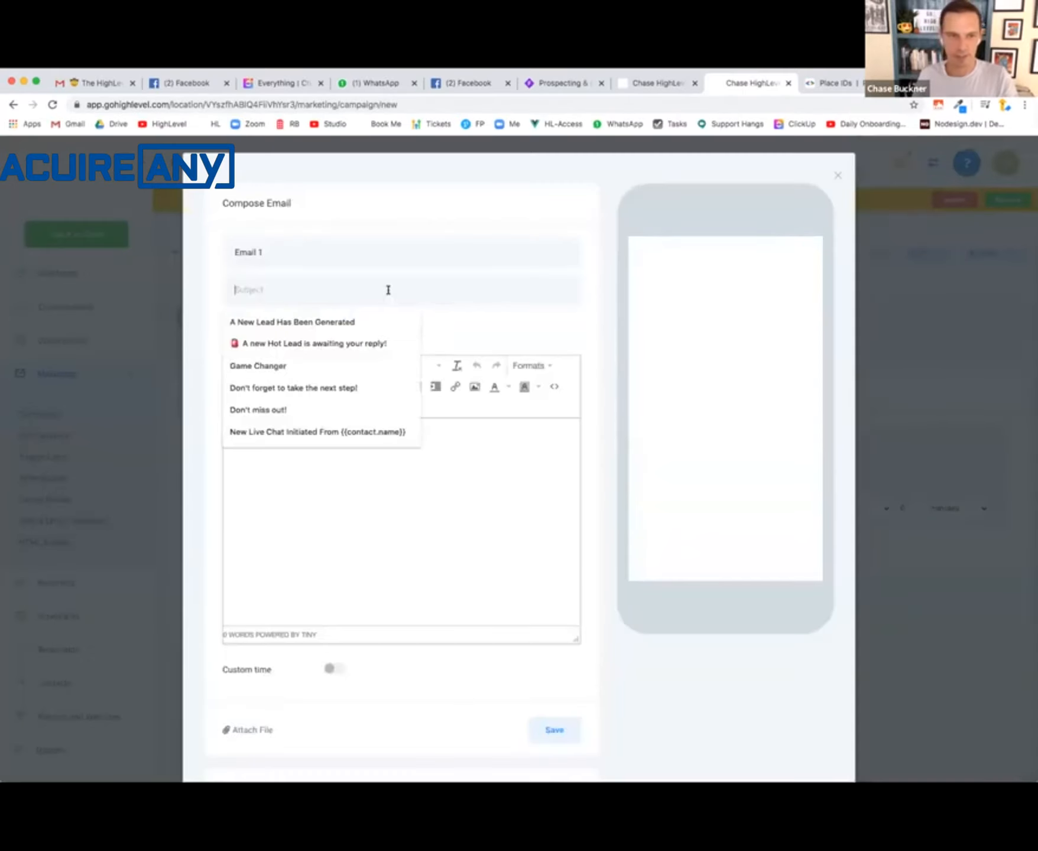
{"action": "type", "text": "We're Sorry"}
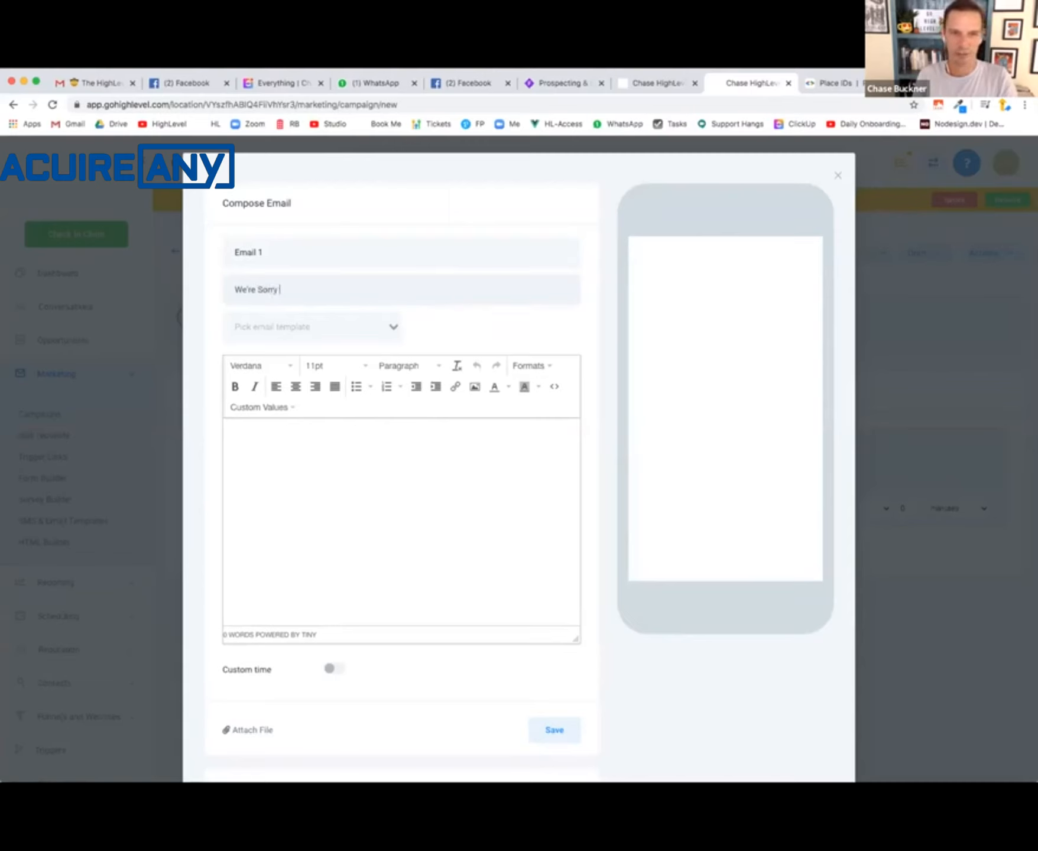
- Begin the email body with the greeting "Hi" followed by the contact's first name custom value
{"action": "left_click", "coordinate": [338, 490]}
{"action": "type", "text": "Hi"}
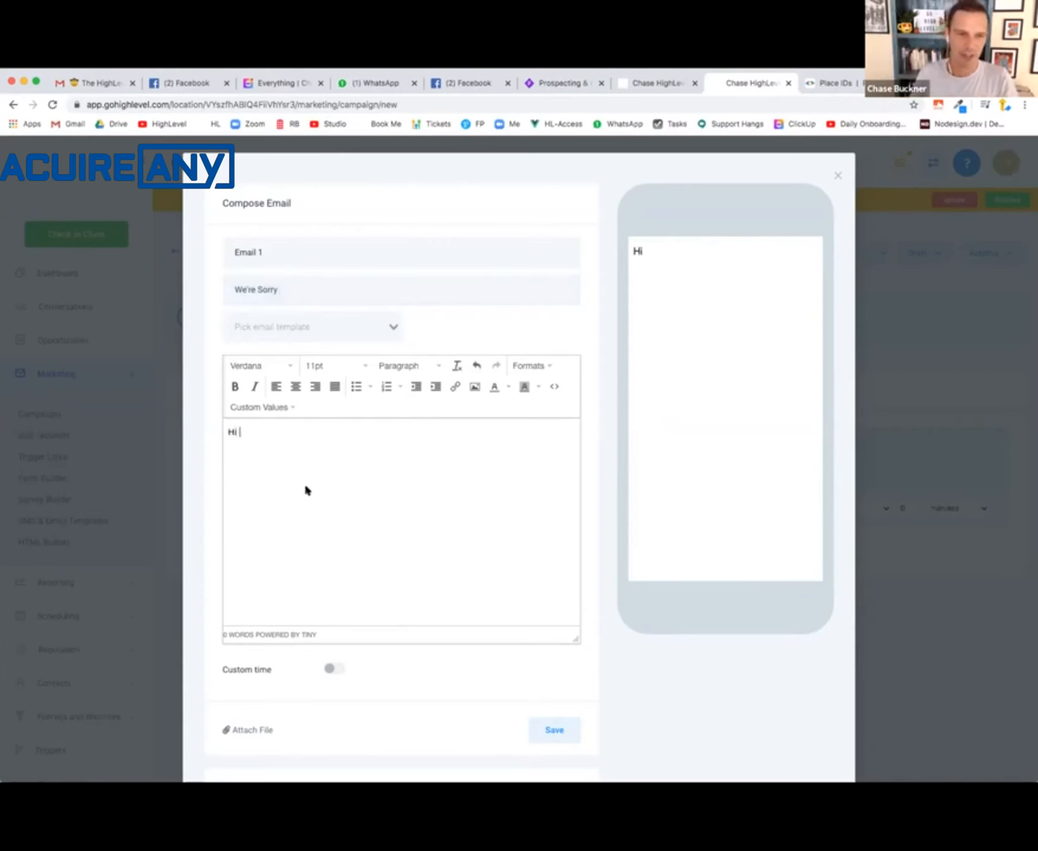
{"action": "left_click", "coordinate": [234, 407]}
{"action": "mouse_move", "coordinate": [278, 429]}
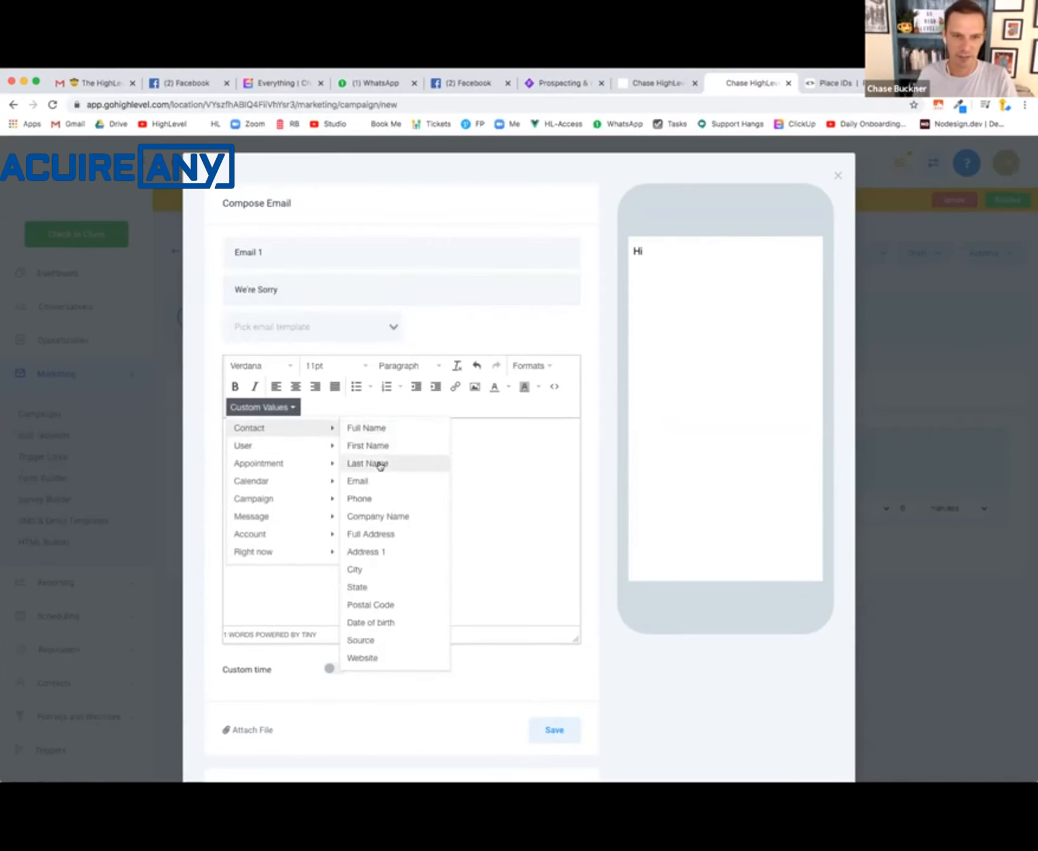
{"action": "left_click", "coordinate": [390, 445]}
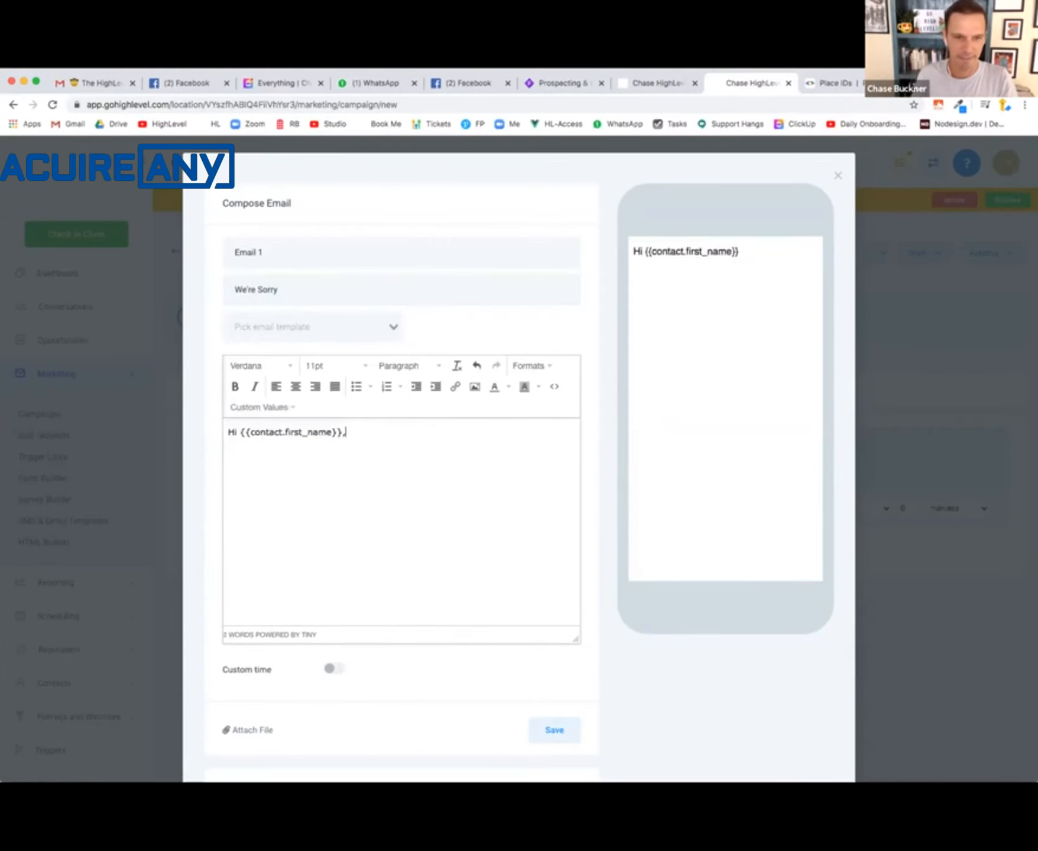
- Add the line "We're sorry you had a bad experience with us and we want to remedy the situation immediately." and save the email
{"action": "type", "text": "We're so"}
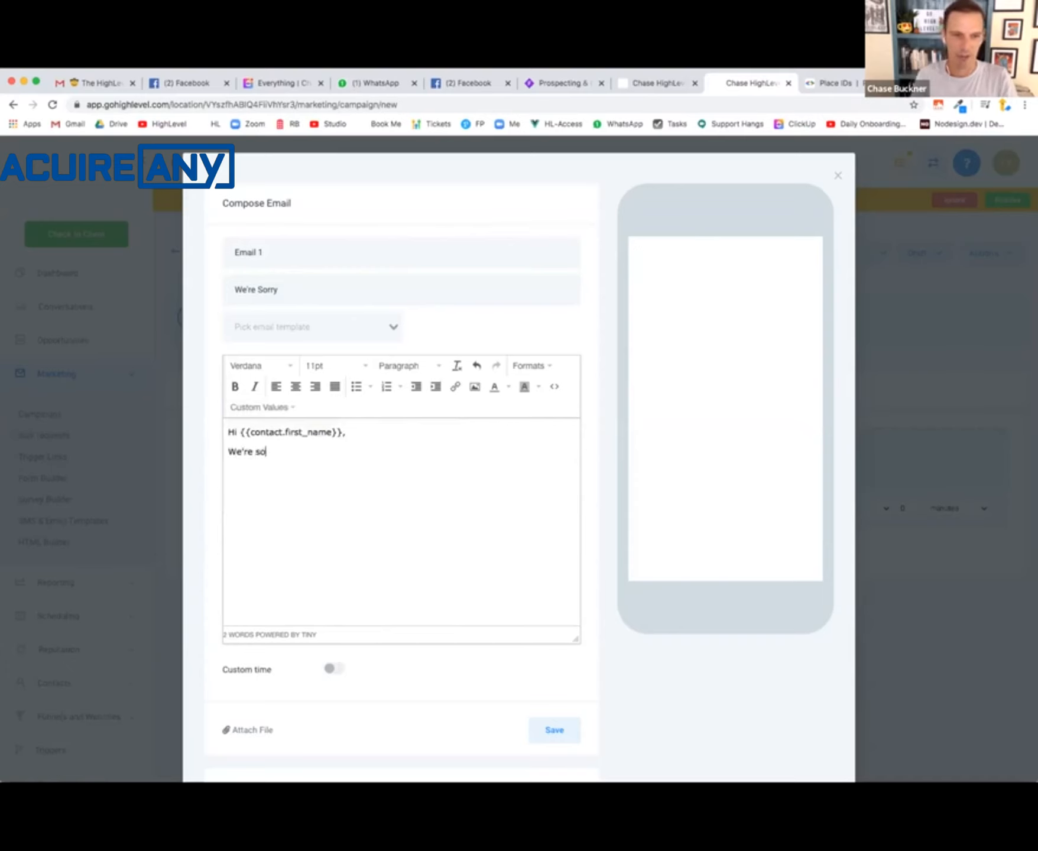
{"action": "type", "text": "rry you h"}
{"action": "type", "text": "ad a b"}
{"action": "type", "text": "experein"}
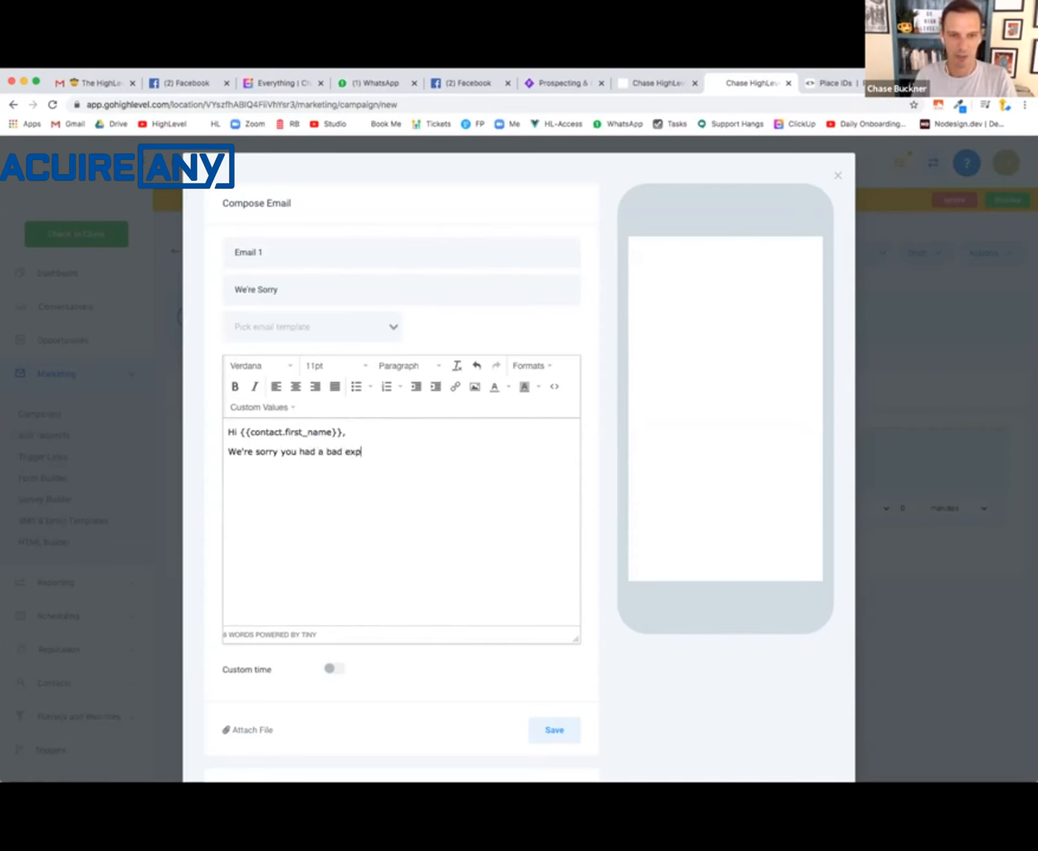
{"action": "key", "text": "BackSpace"}
{"action": "type", "text": "nce"}
{"action": "key", "text": "BackSpace"}
{"action": "key", "text": "BackSpace"}
{"action": "key", "text": "BackSpace"}
{"action": "type", "text": "nce with"}
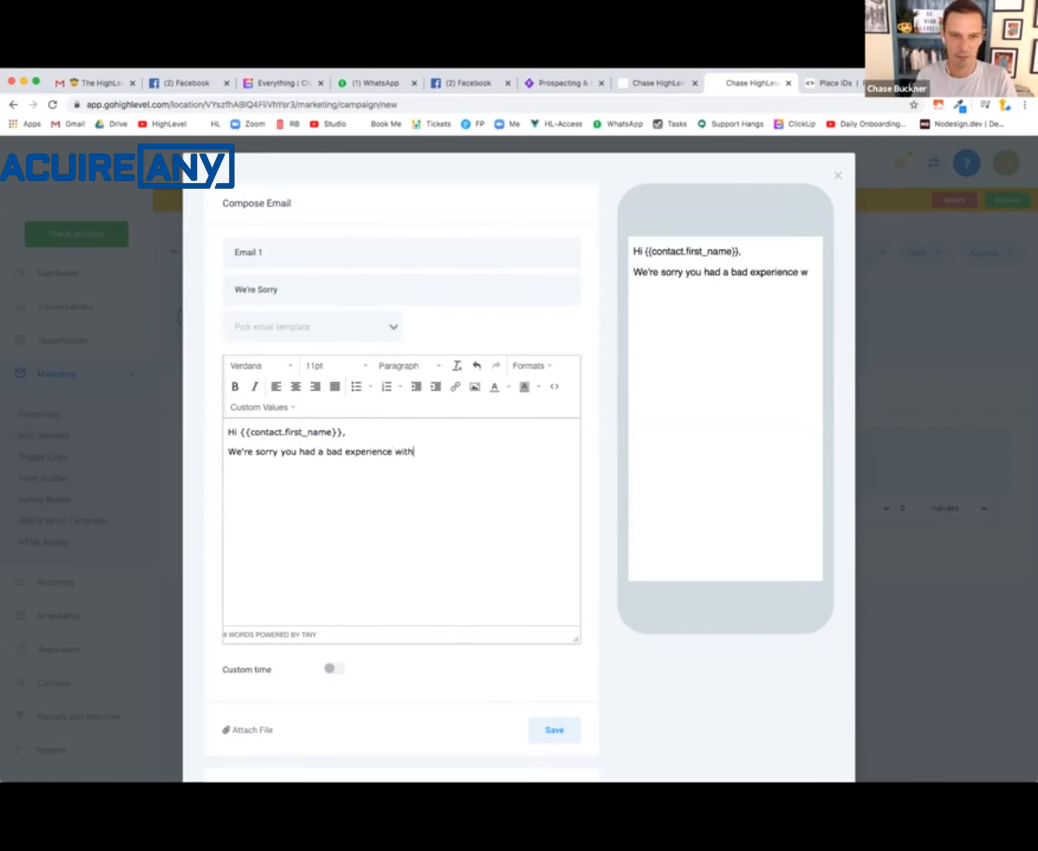
{"action": "type", "text": " us and we want "}
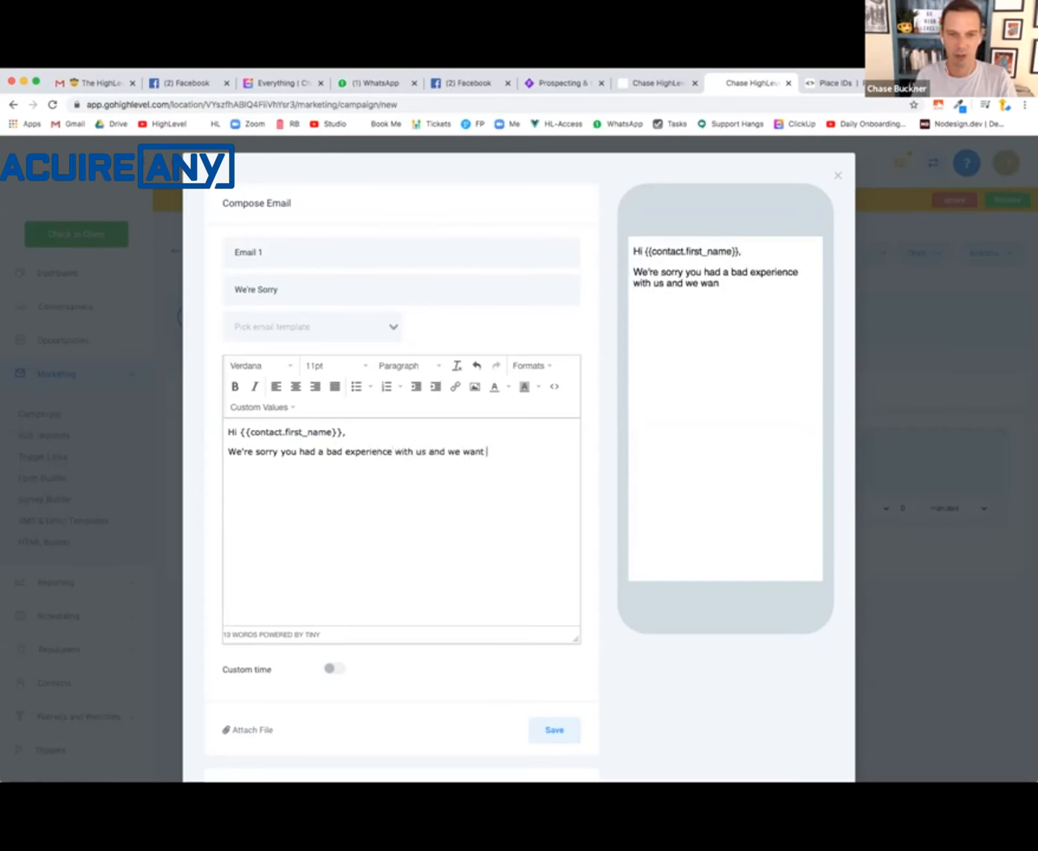
{"action": "type", "text": "to remedy the situation a"}
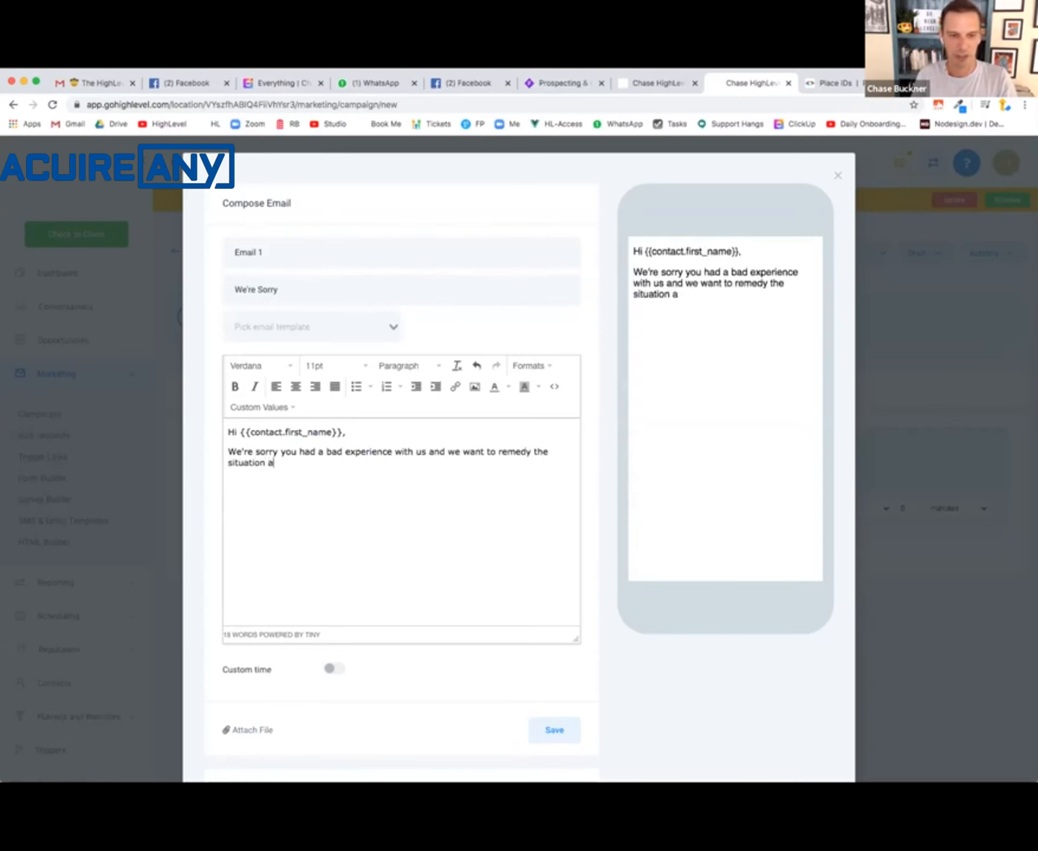
{"action": "key", "text": "BackSpace"}
{"action": "type", "text": "immediately."}
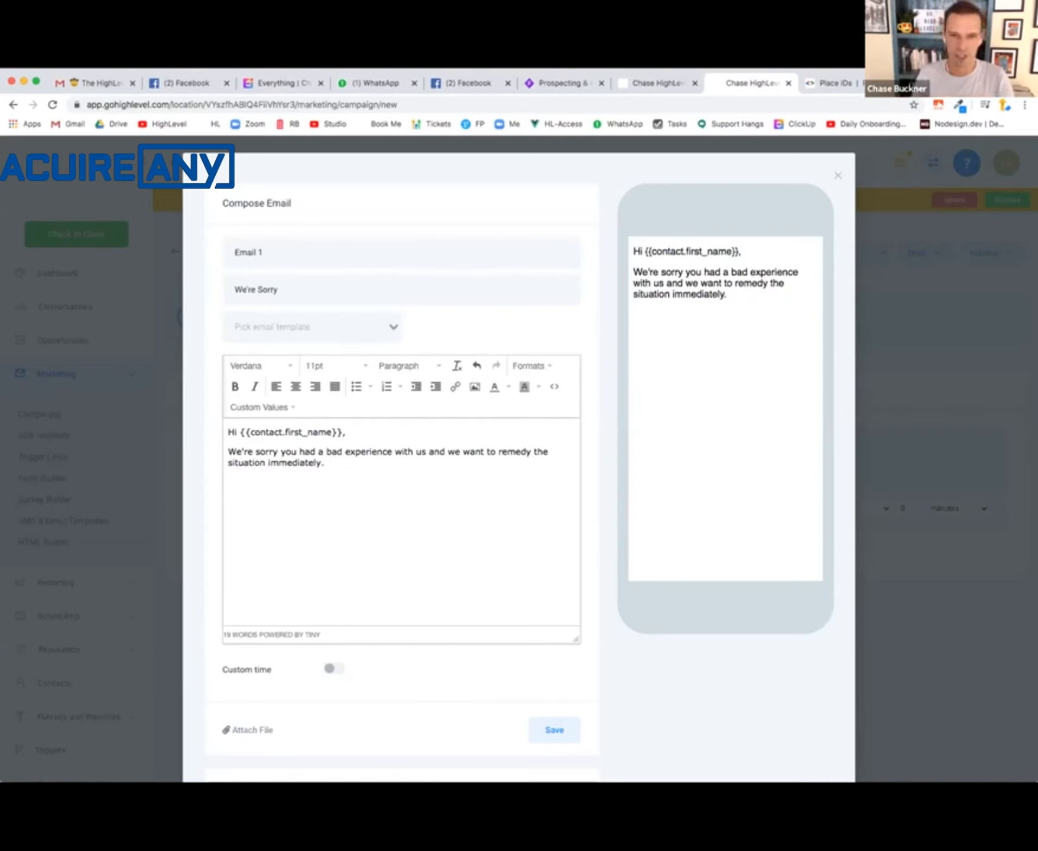
{"action": "scroll", "coordinate": [397, 480], "scroll_direction": "down", "scroll_amount": 3}
{"action": "scroll", "coordinate": [399, 491], "scroll_direction": "up", "scroll_amount": 3}
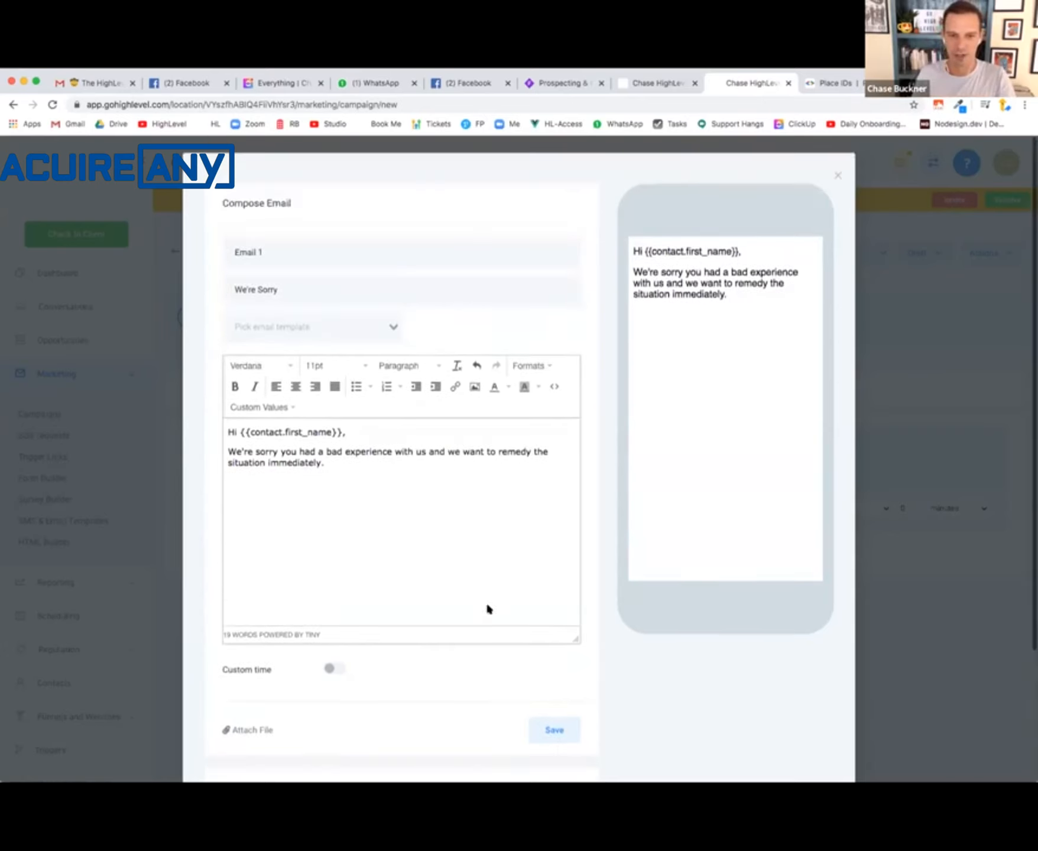
{"action": "left_click", "coordinate": [554, 732]}
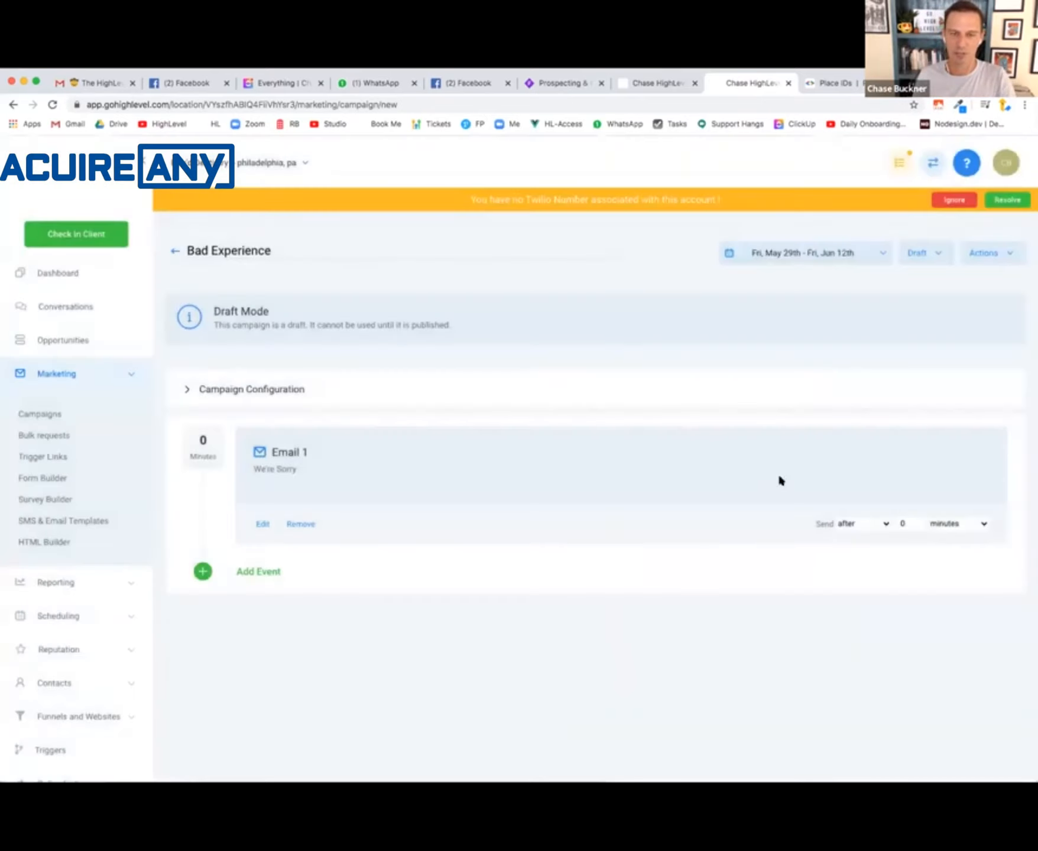
- Switch to the Whimsical flowchart and color the Bad Followup Campaign box teal
{"action": "left_click", "coordinate": [569, 84]}
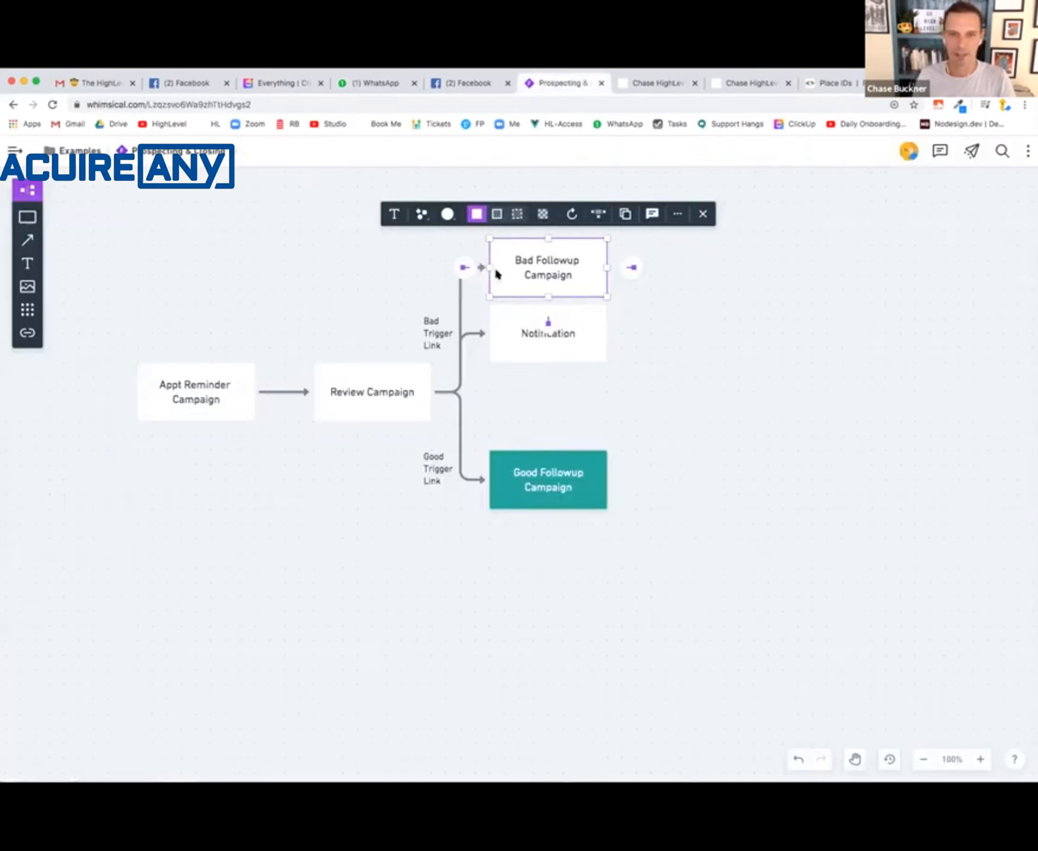
{"action": "left_click", "coordinate": [448, 214]}
{"action": "left_click", "coordinate": [421, 262]}
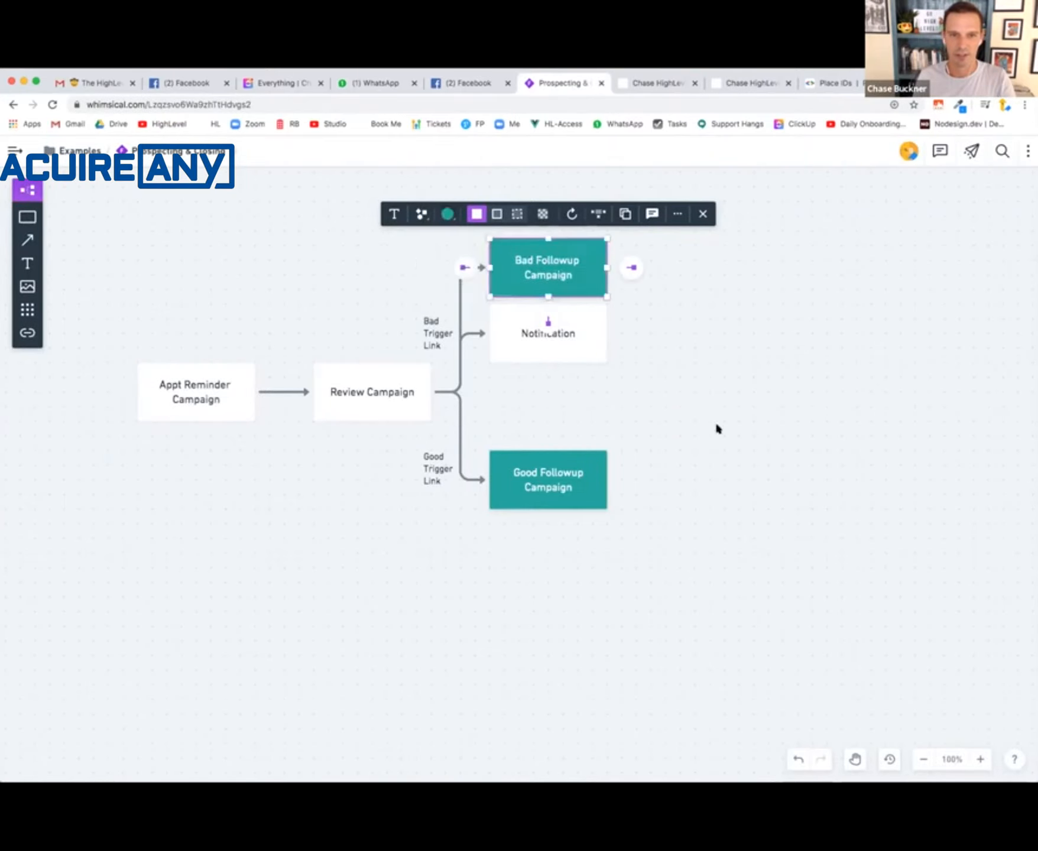
{"action": "left_click", "coordinate": [598, 368]}
{"action": "left_click", "coordinate": [559, 339]}
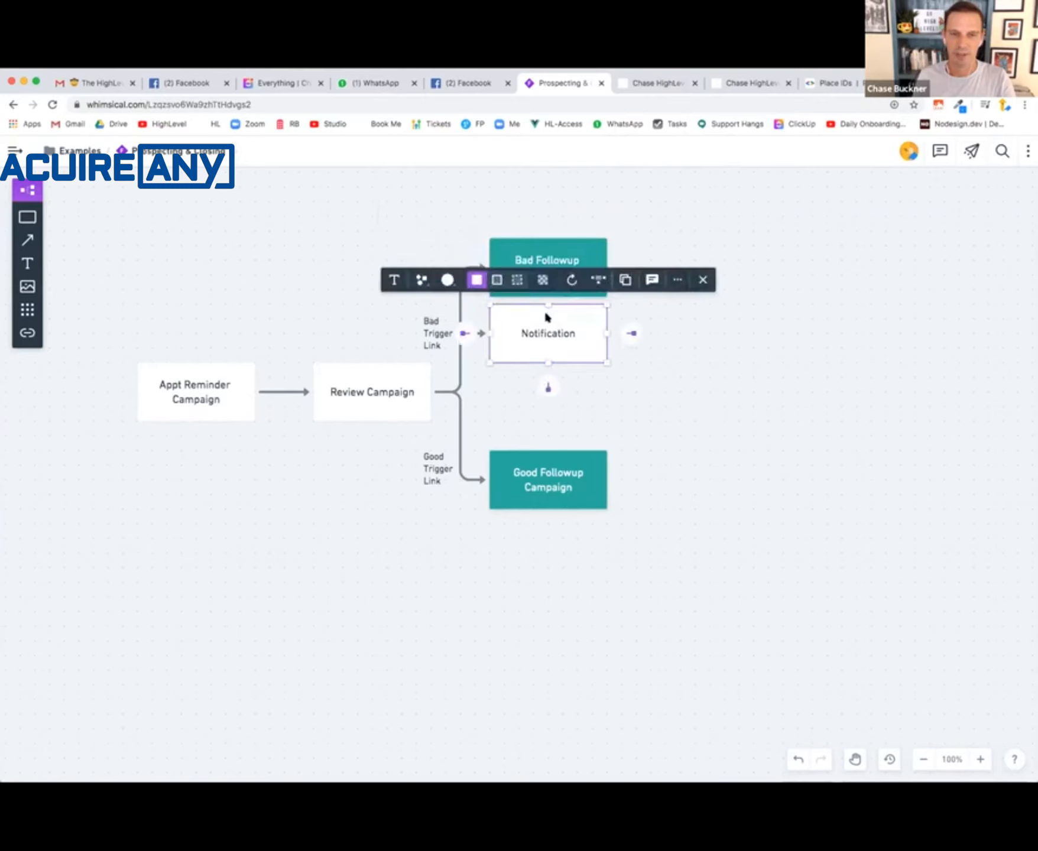
{"action": "left_click", "coordinate": [627, 426]}
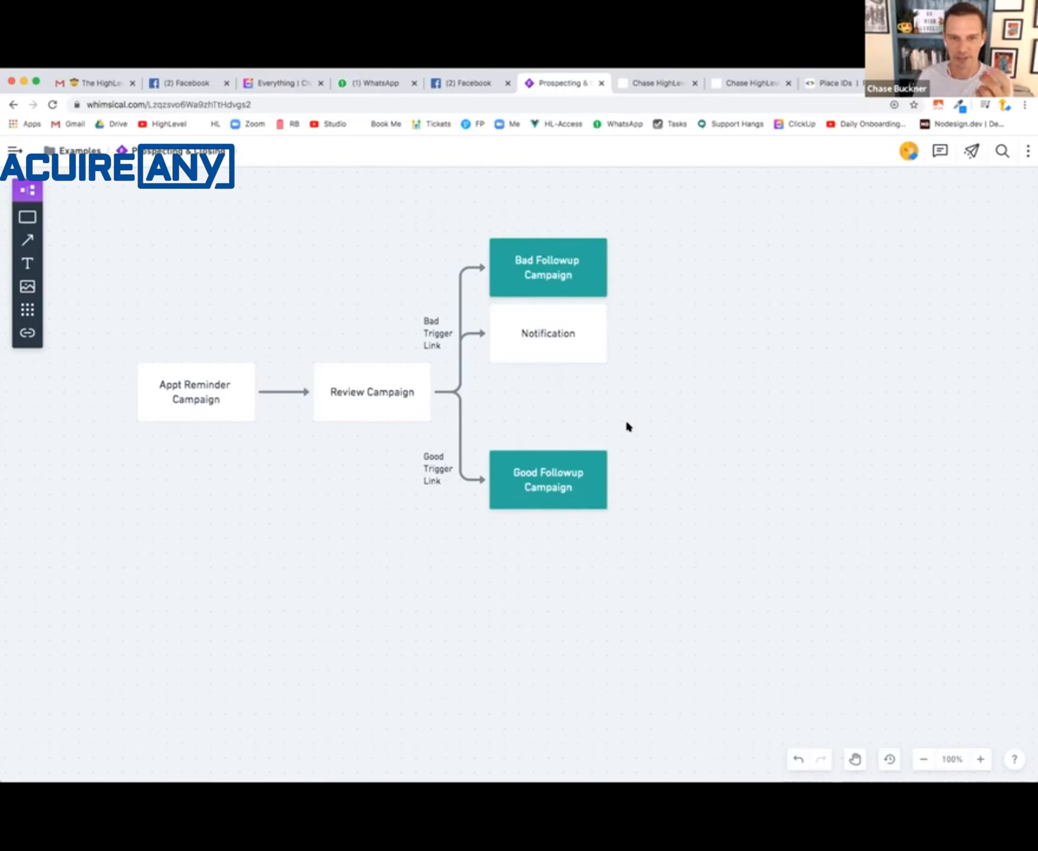
- Return to HighLevel's triggers and create a folder named "Review Triggers"
{"action": "left_click", "coordinate": [733, 83]}
{"action": "left_click", "coordinate": [59, 381]}
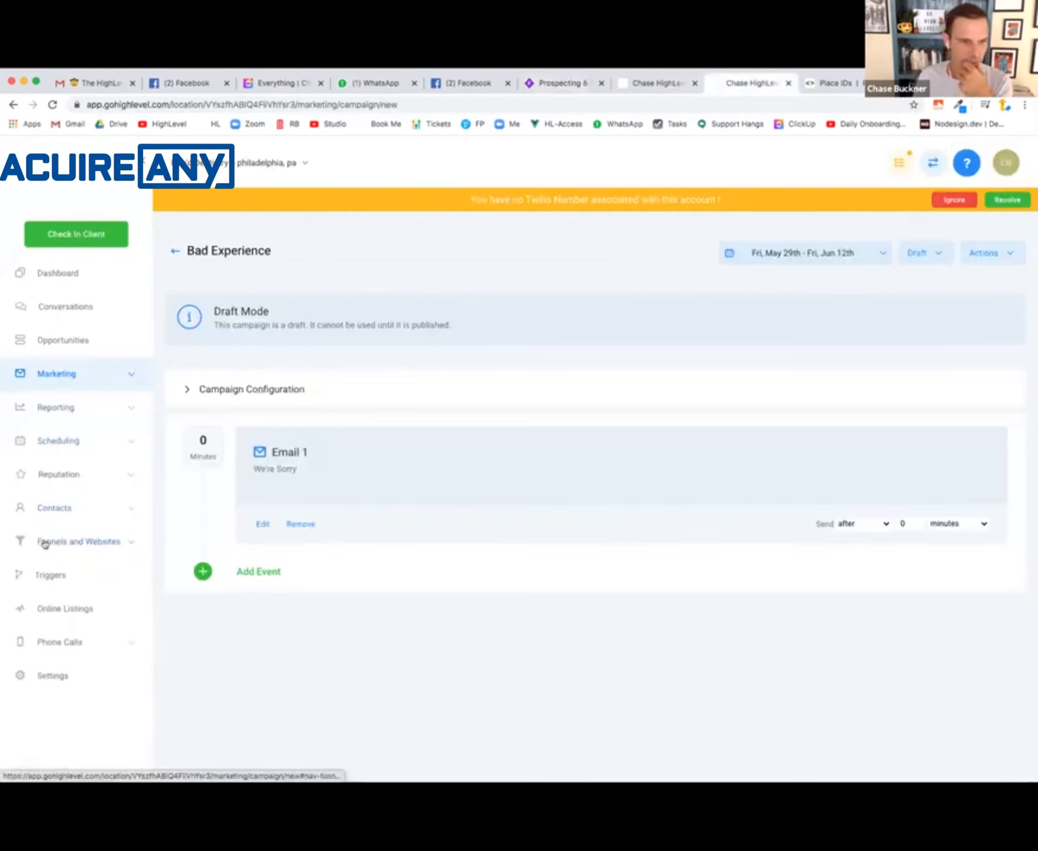
{"action": "left_click", "coordinate": [48, 570]}
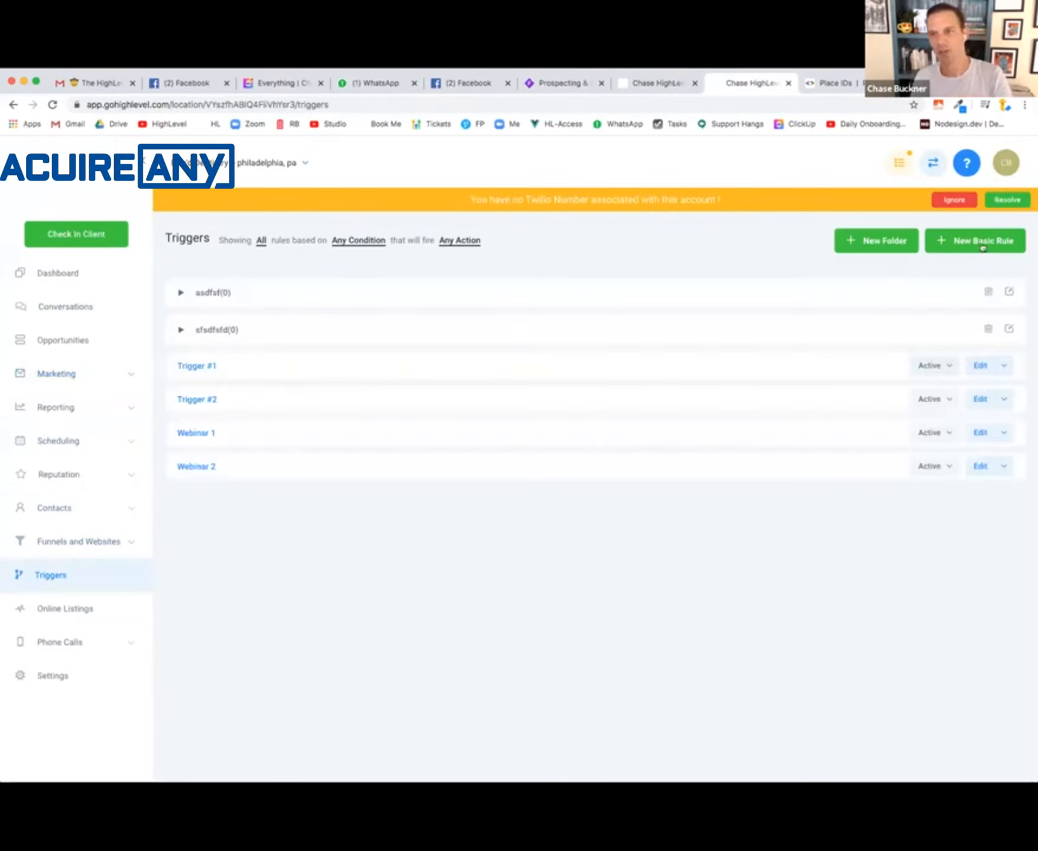
{"action": "left_click", "coordinate": [877, 243]}
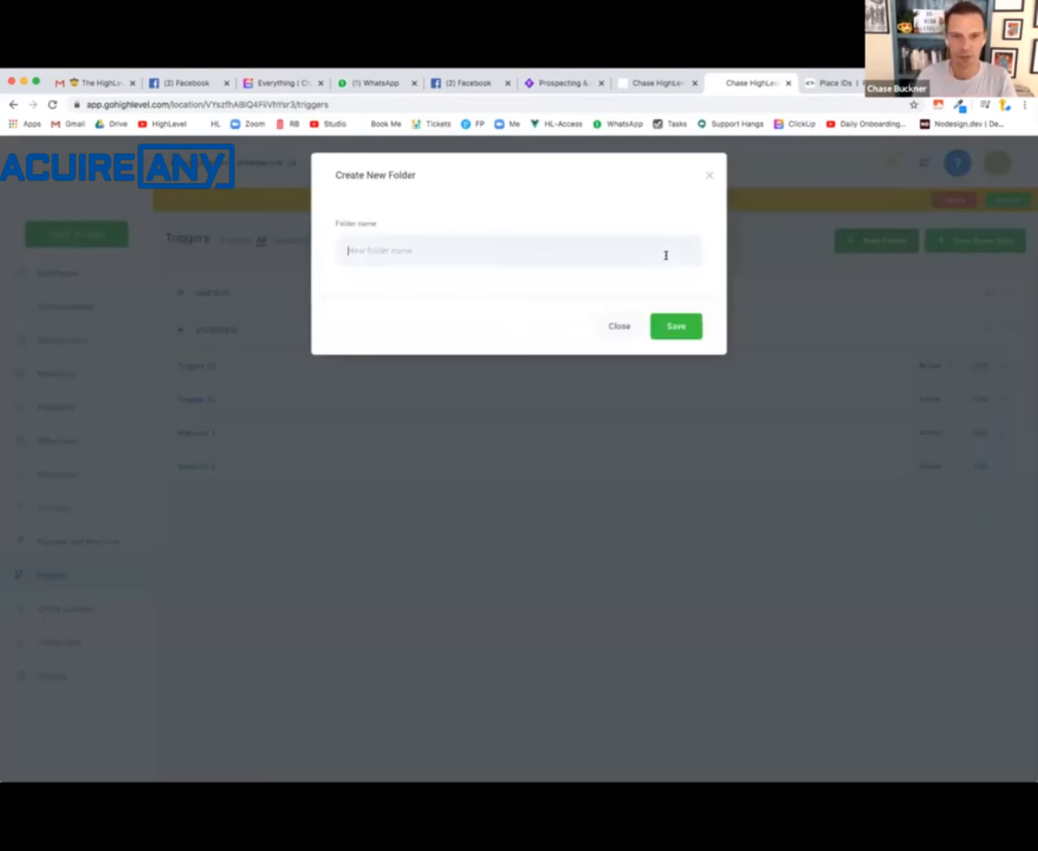
{"action": "type", "text": "Review Triggers"}
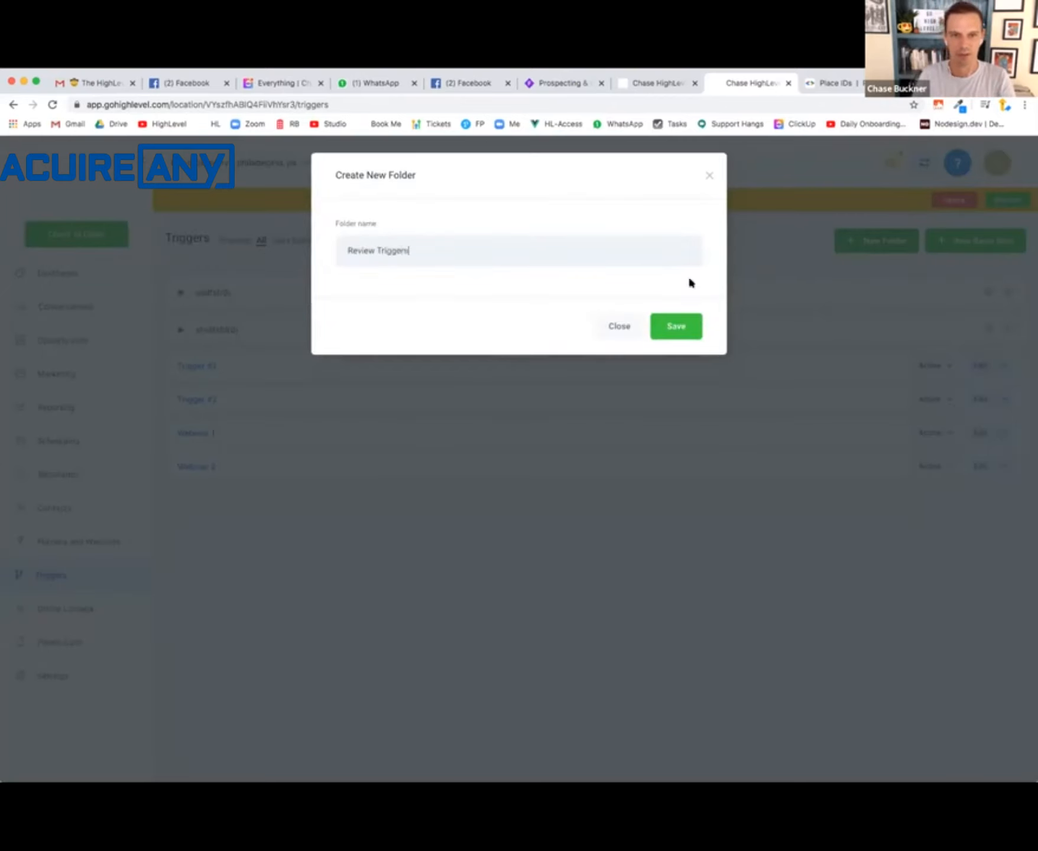
{"action": "left_click", "coordinate": [681, 324]}
- Set up a new basic rule named "Good Experience" in the Review Triggers folder
{"action": "left_click", "coordinate": [976, 241]}
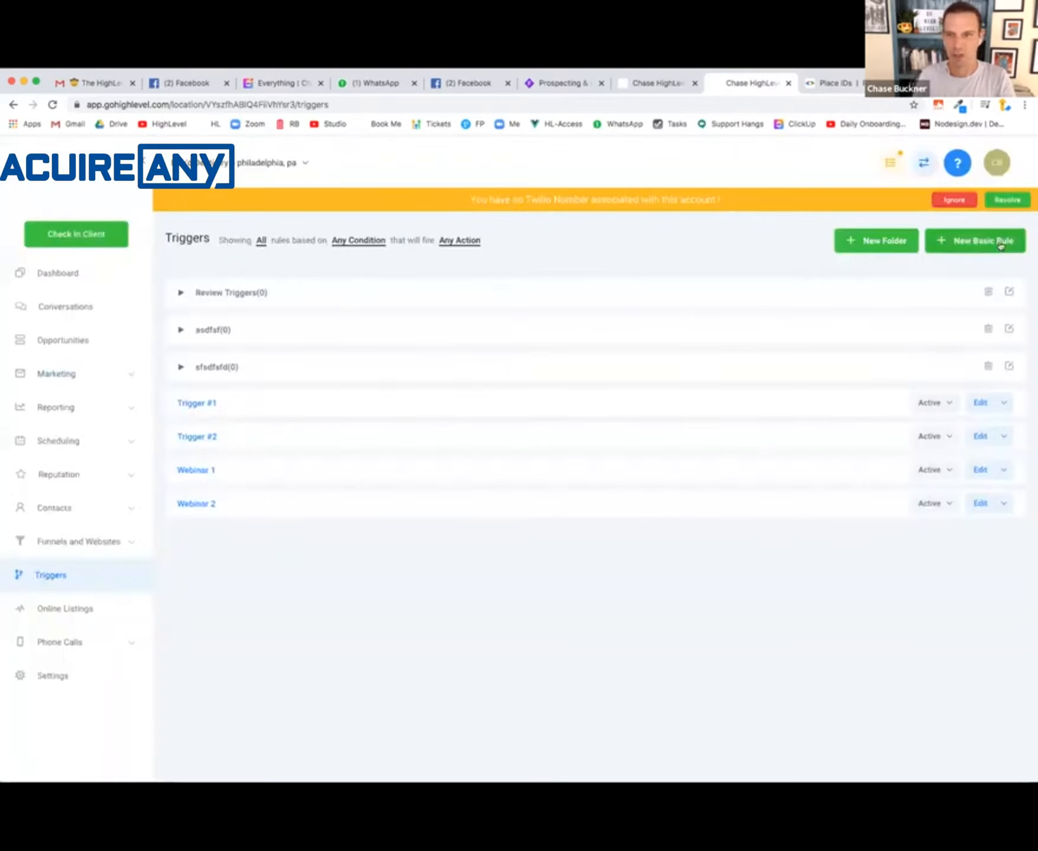
{"action": "left_click", "coordinate": [554, 253]}
{"action": "type", "text": "G"}
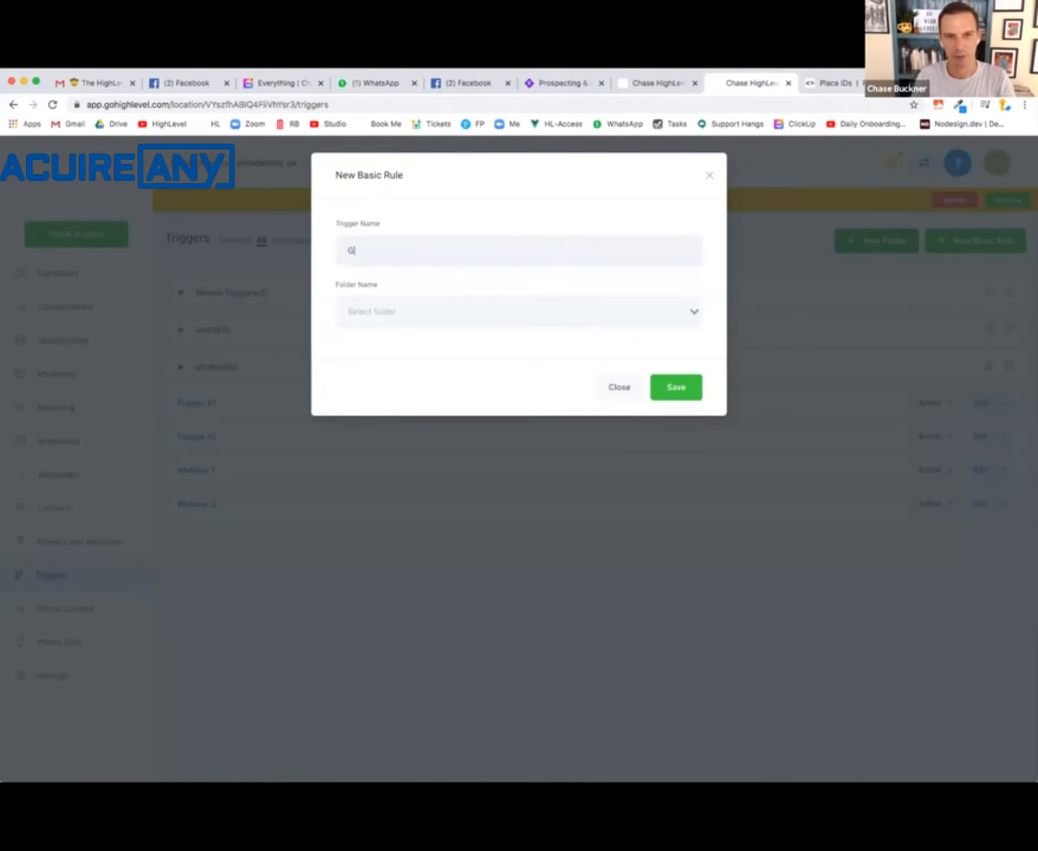
{"action": "type", "text": "ood Experience"}
{"action": "left_click", "coordinate": [511, 312]}
{"action": "left_click", "coordinate": [473, 338]}
{"action": "left_click", "coordinate": [661, 384]}
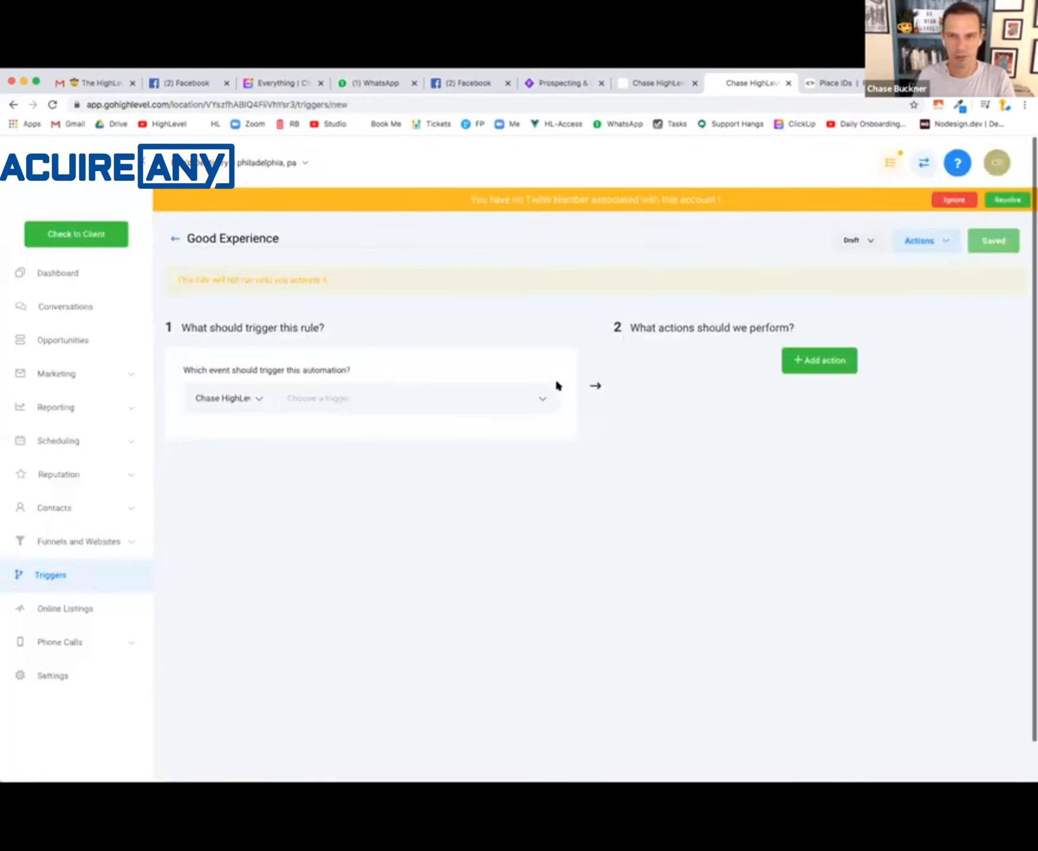
{"action": "left_click", "coordinate": [502, 396]}
{"action": "left_click", "coordinate": [612, 402]}
{"action": "left_click", "coordinate": [502, 397]}
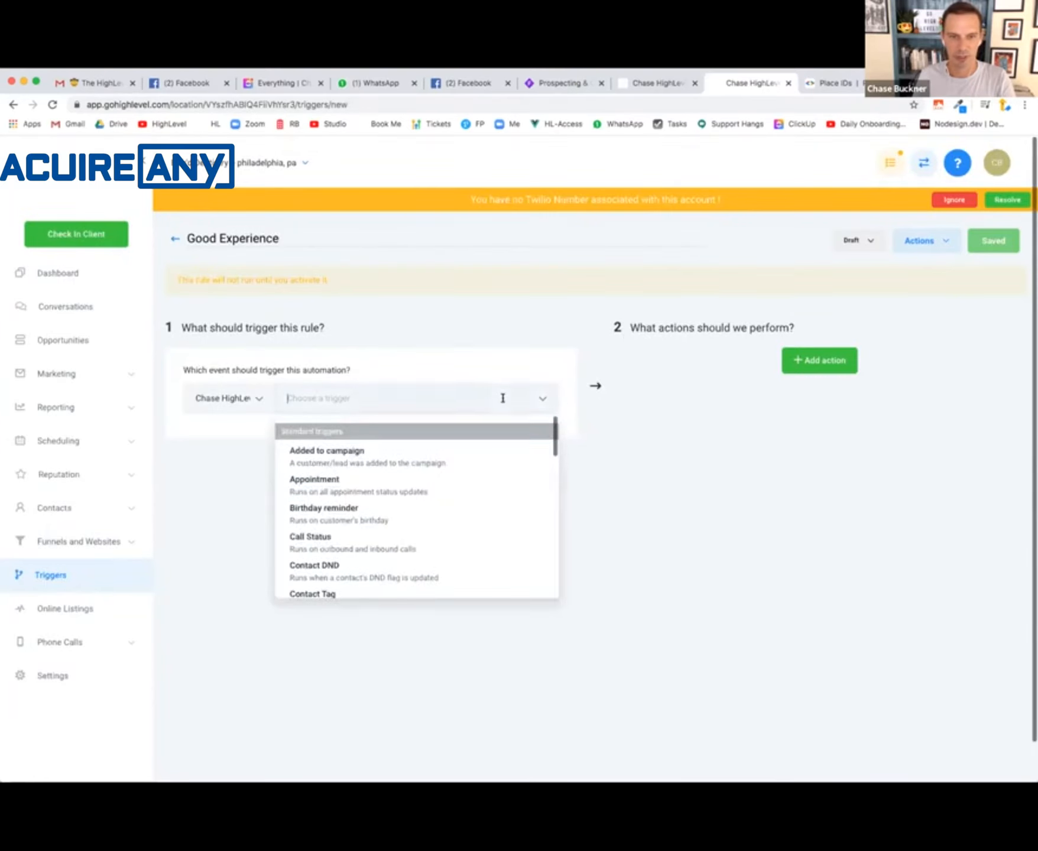
{"action": "left_click", "coordinate": [173, 239]}
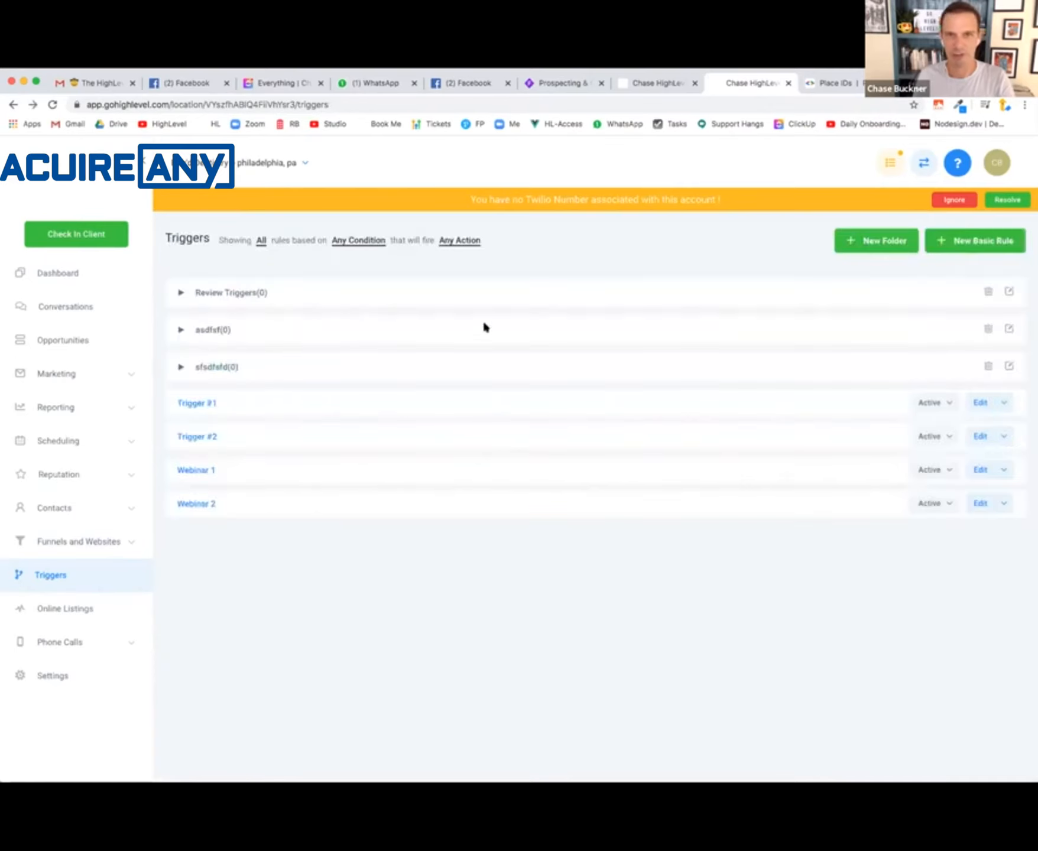
- Go to the marketing trigger links and begin adding a new trigger link
{"action": "left_click", "coordinate": [78, 374]}
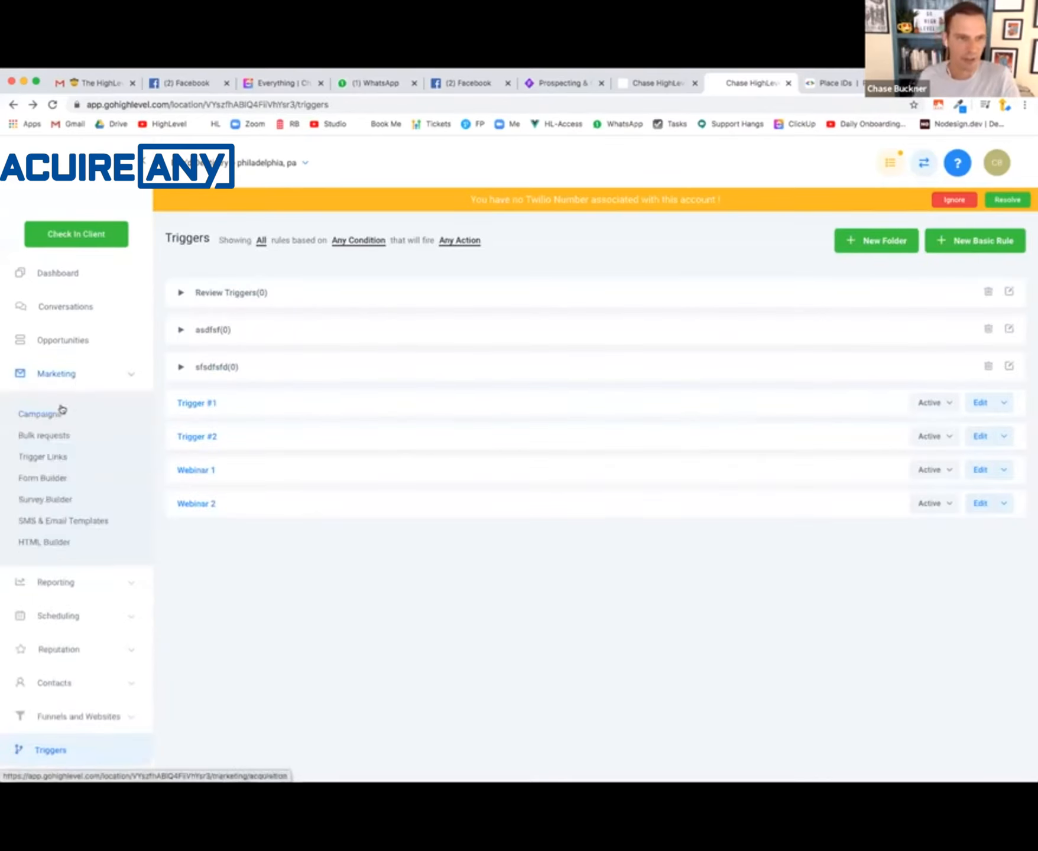
{"action": "left_click", "coordinate": [47, 459]}
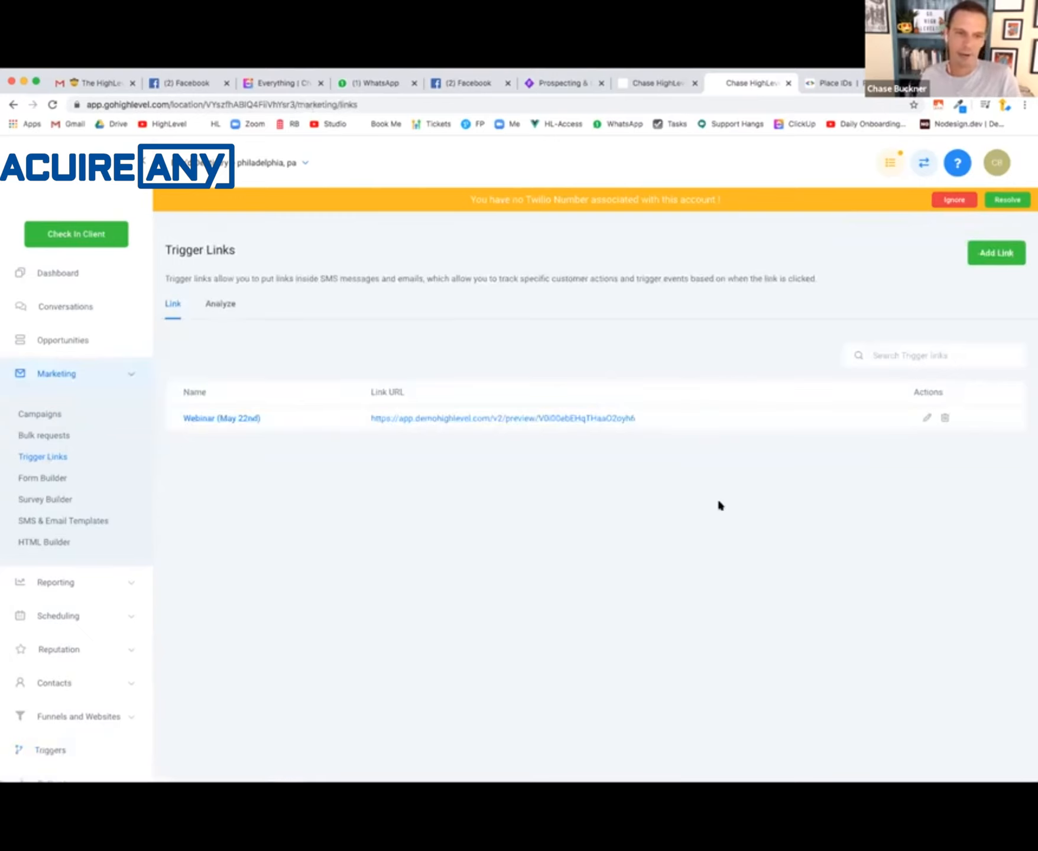
{"action": "left_click", "coordinate": [989, 256]}
{"action": "left_click", "coordinate": [463, 252]}
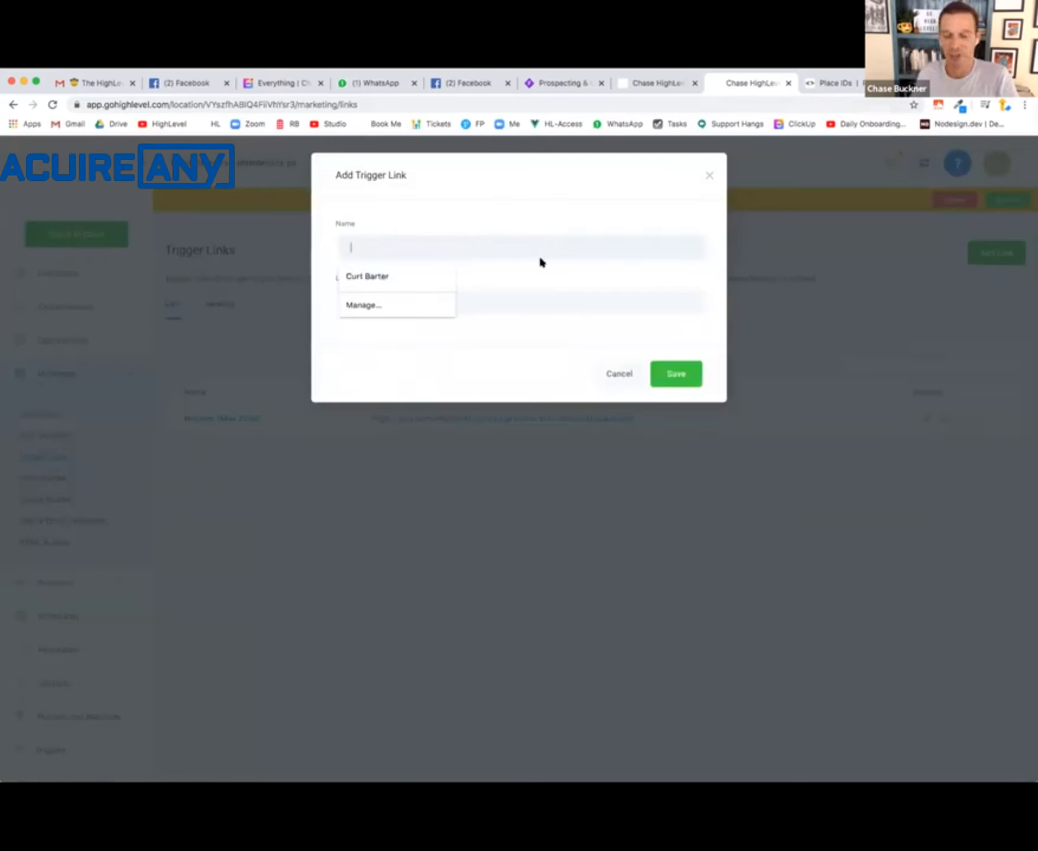
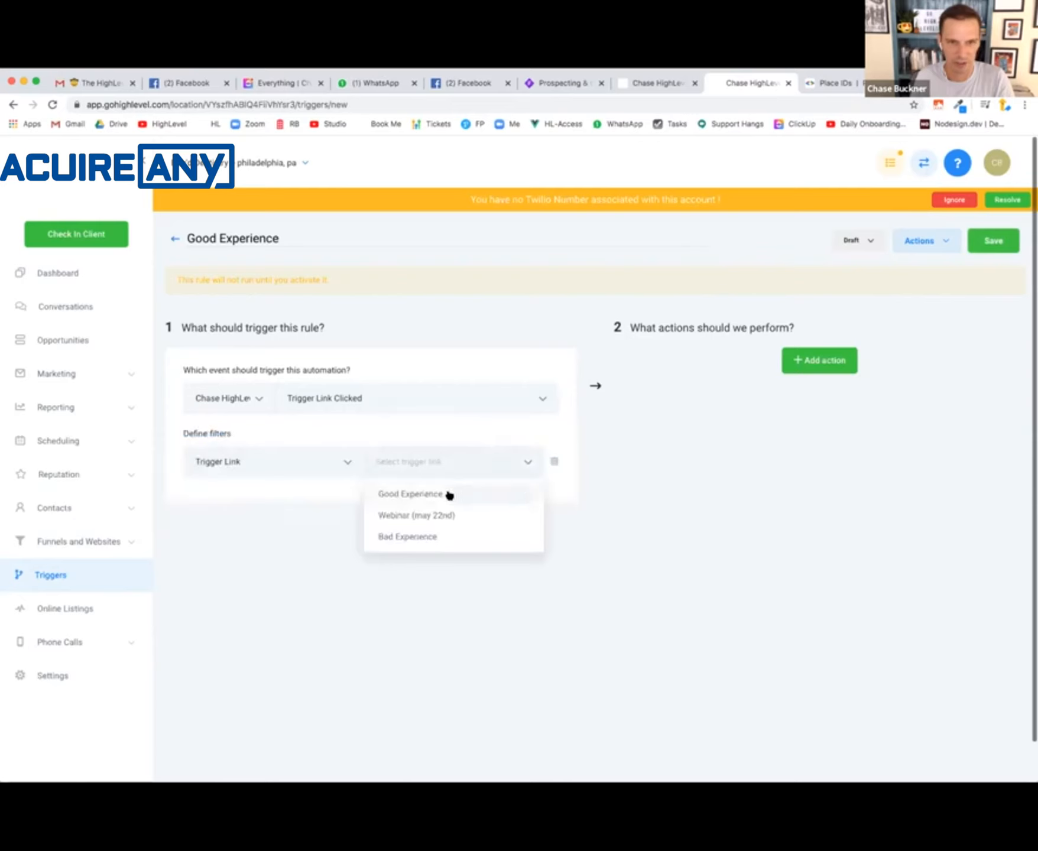
- Add an Add To Campaign action for the Good Experience campaign to the Good Experience rule and save it
{"action": "left_click", "coordinate": [825, 362]}
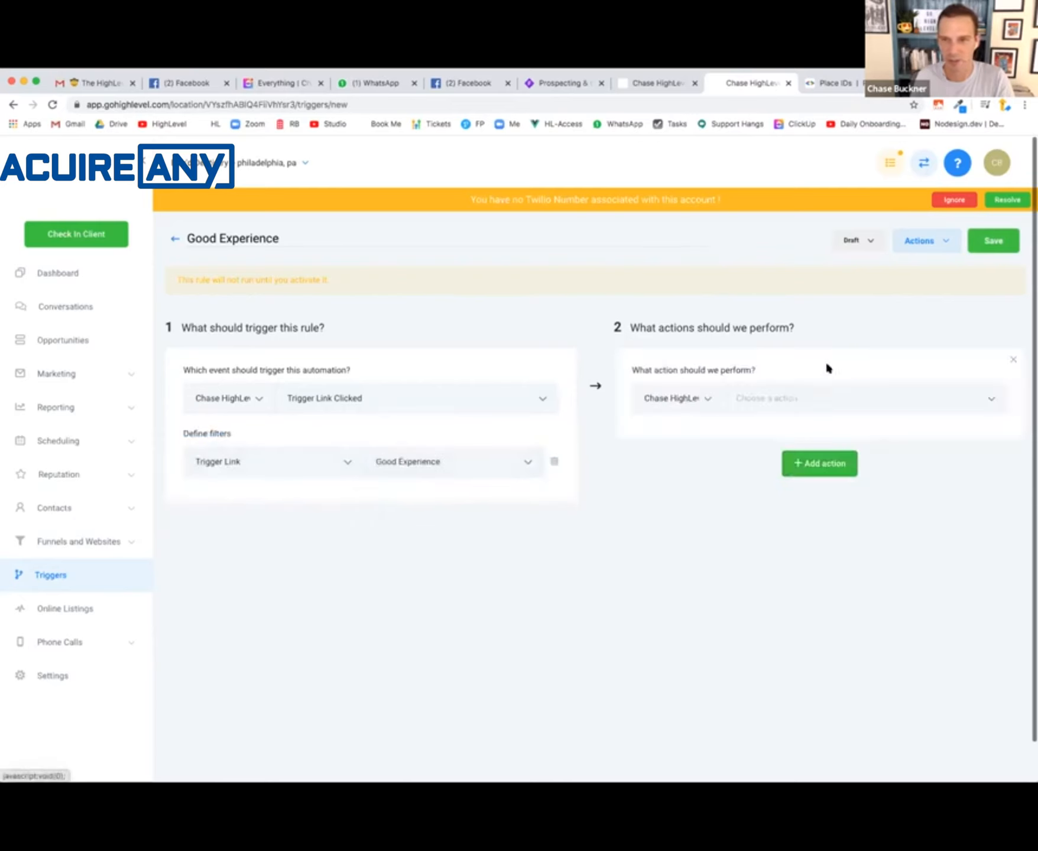
{"action": "left_click", "coordinate": [808, 393]}
{"action": "left_click", "coordinate": [790, 442]}
{"action": "left_click", "coordinate": [840, 407]}
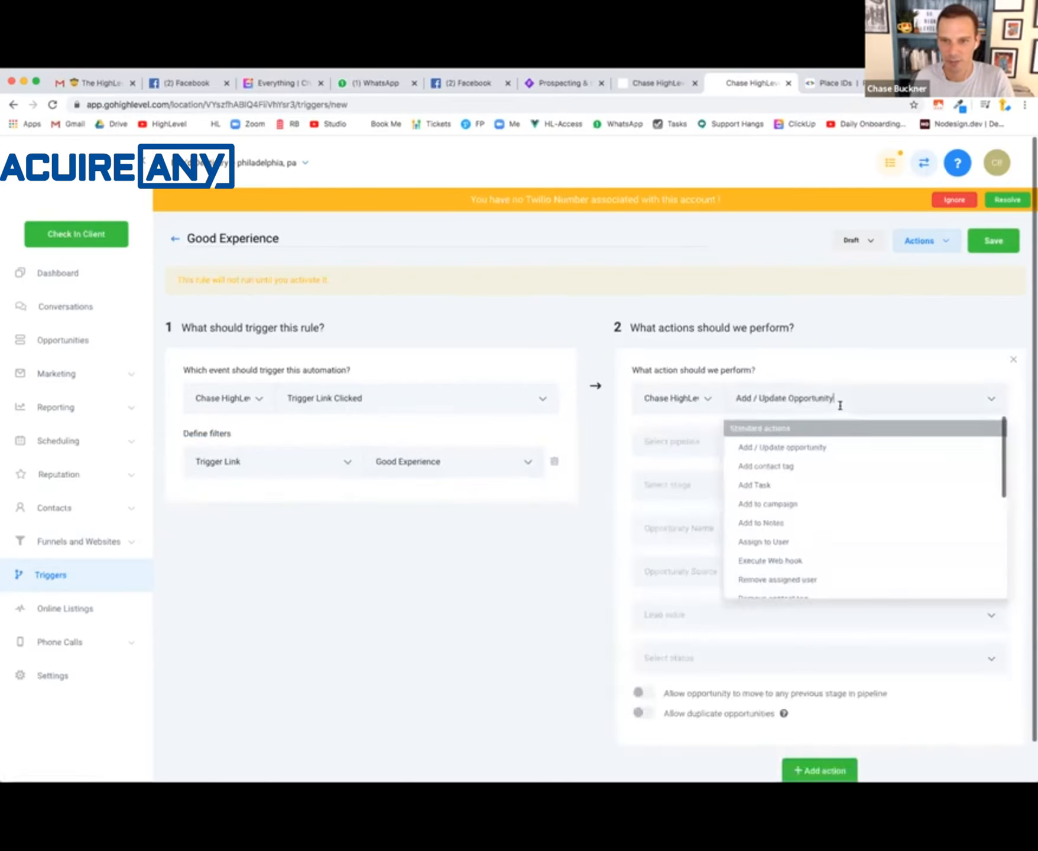
{"action": "left_click", "coordinate": [820, 502]}
{"action": "left_click", "coordinate": [837, 446]}
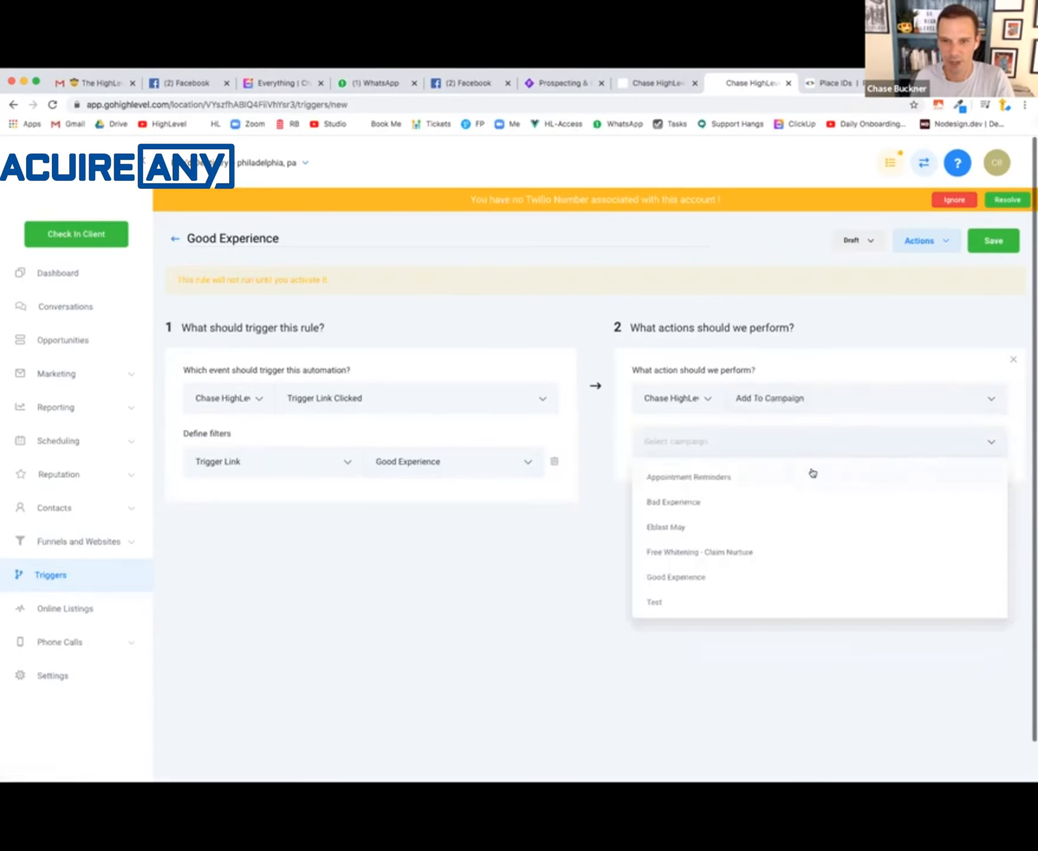
{"action": "left_click", "coordinate": [805, 580]}
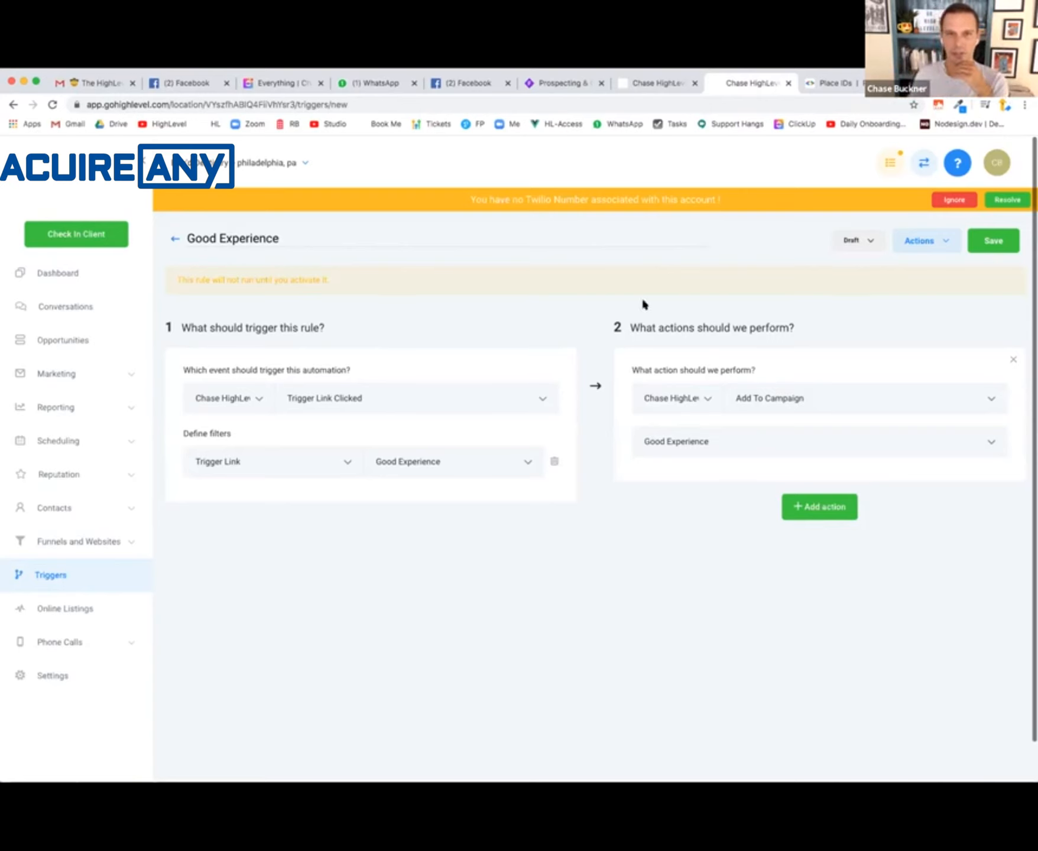
{"action": "left_click", "coordinate": [991, 243]}
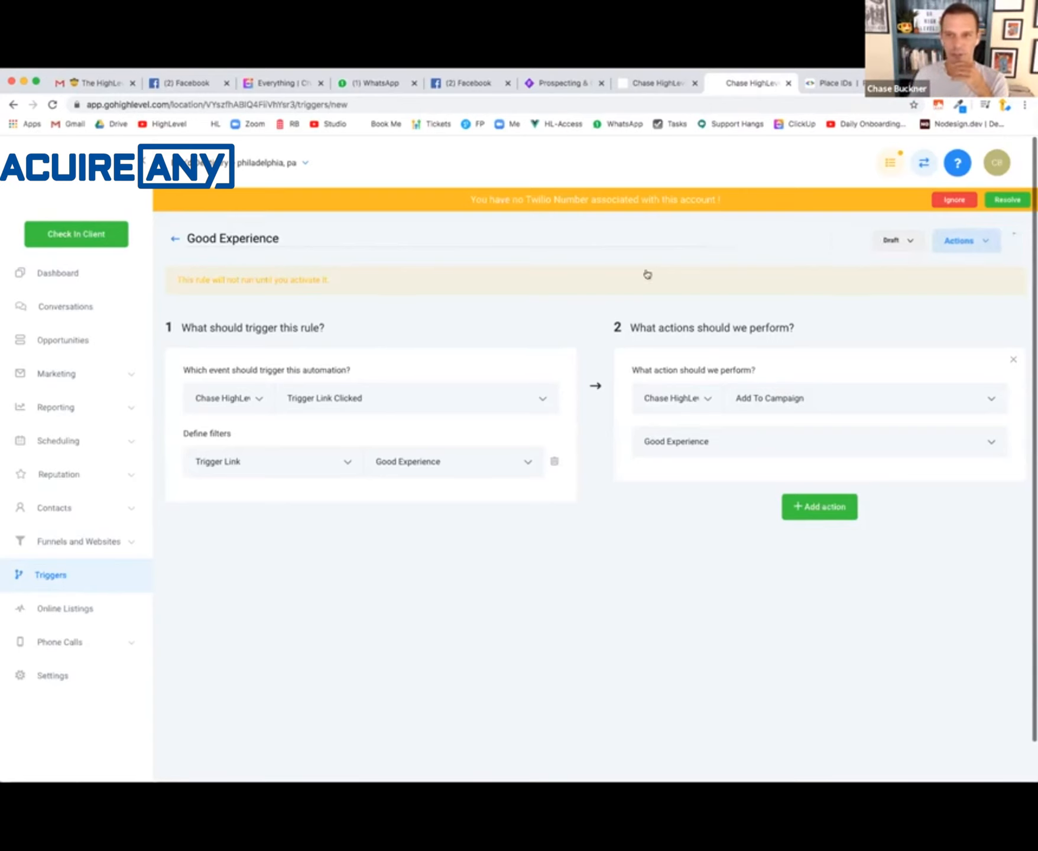
- Return to the triggers list and create a basic rule named "Bad Experience" in the Review Triggers folder
{"action": "left_click", "coordinate": [172, 239]}
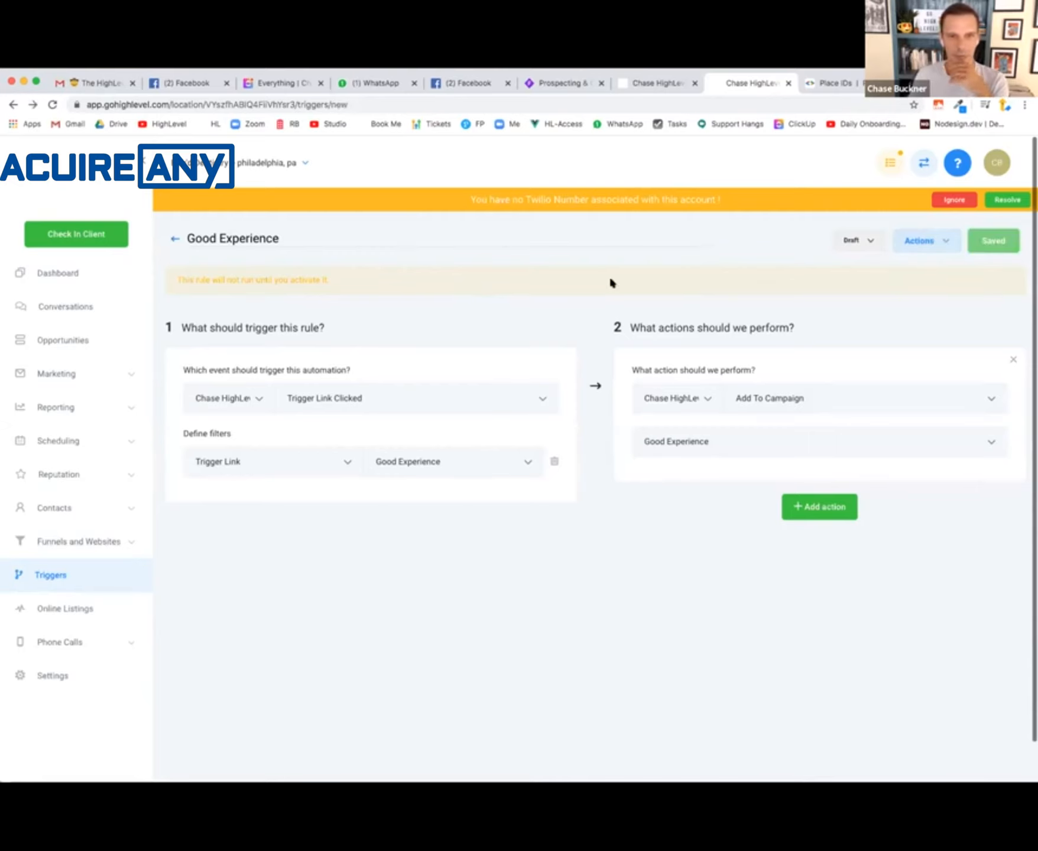
{"action": "left_click", "coordinate": [178, 240]}
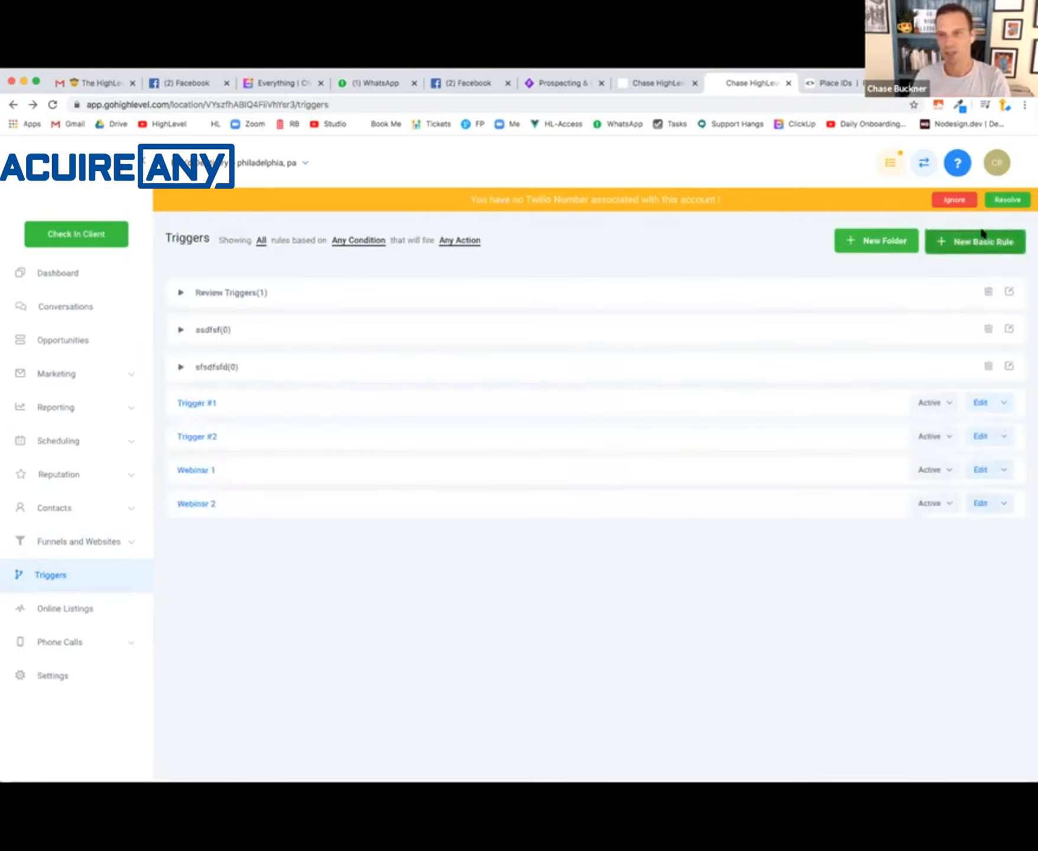
{"action": "left_click", "coordinate": [973, 241]}
{"action": "type", "text": "Bad Experience"}
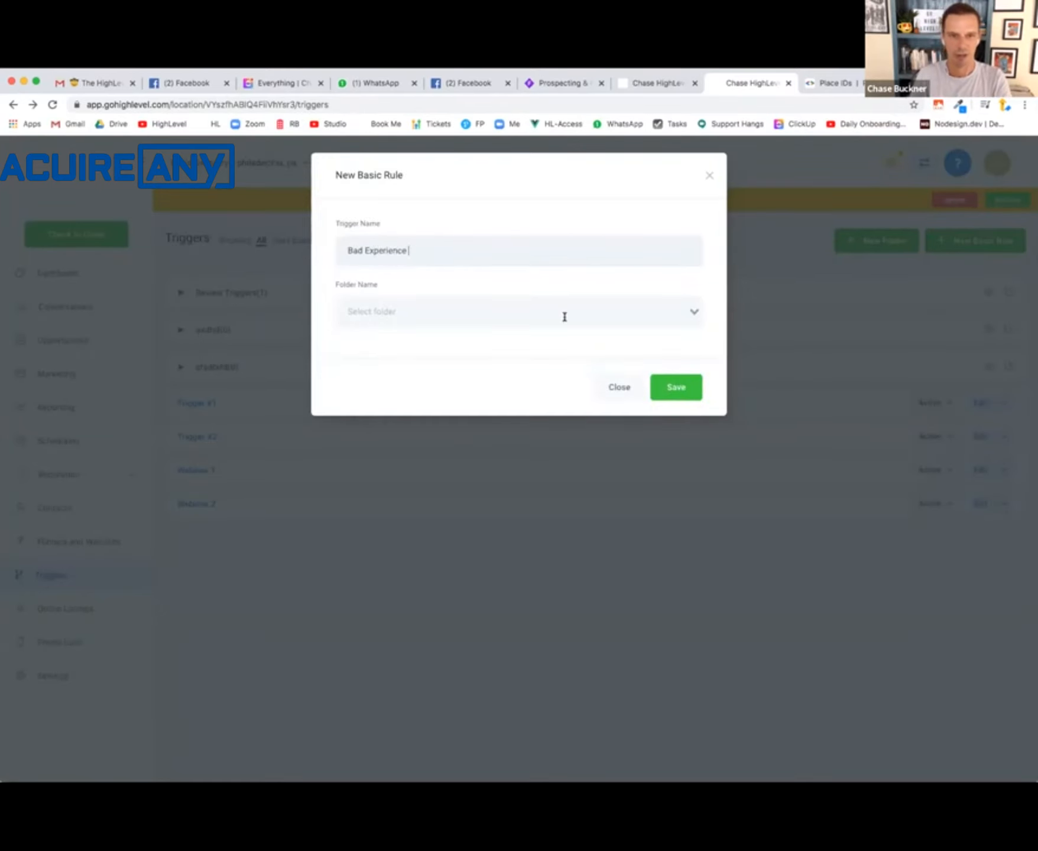
{"action": "left_click", "coordinate": [565, 317]}
{"action": "left_click", "coordinate": [506, 338]}
{"action": "left_click", "coordinate": [674, 387]}
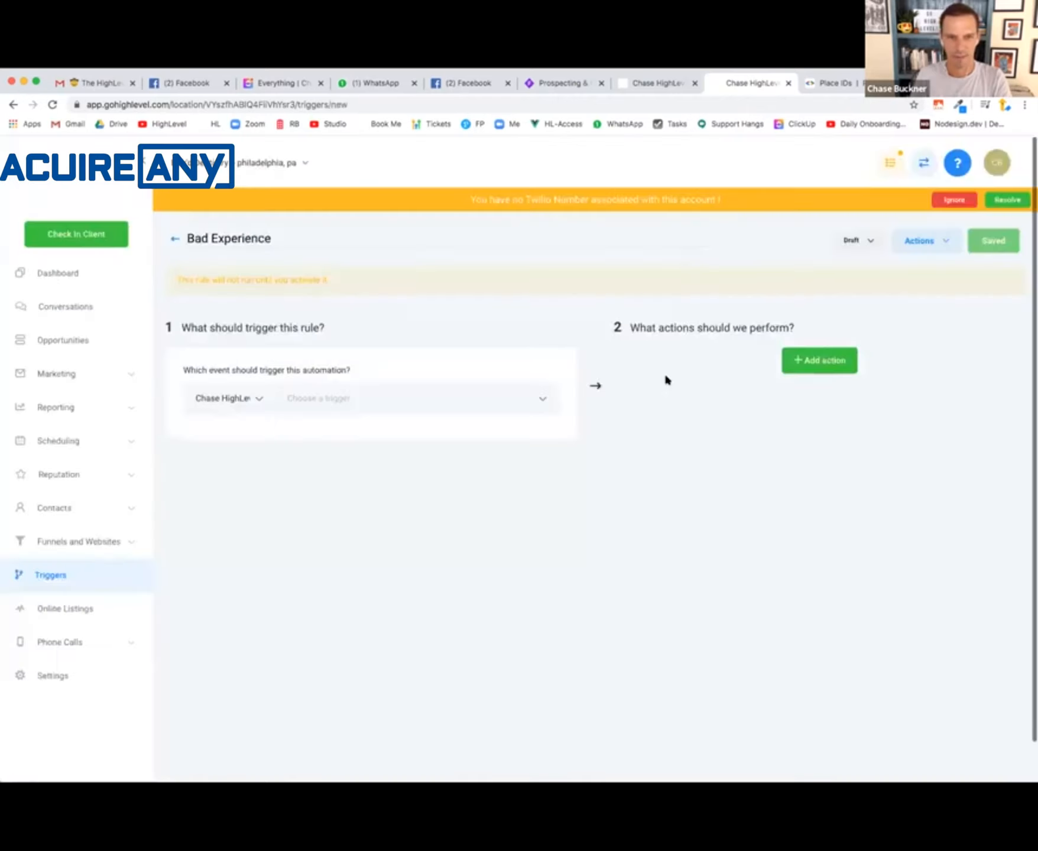
- Set the rule to run on Trigger Link Clicked, filtered to the Bad Experience trigger link
{"action": "left_click", "coordinate": [517, 398]}
{"action": "scroll", "coordinate": [447, 540], "scroll_direction": "down", "scroll_amount": 5}
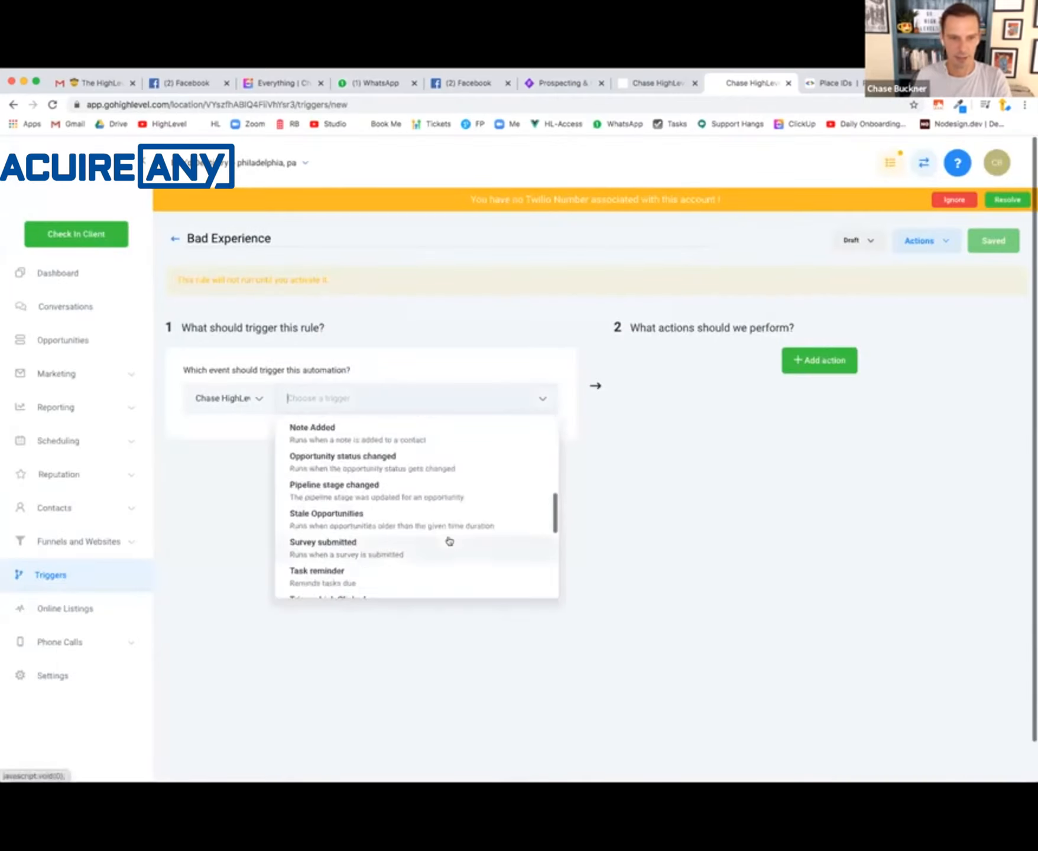
{"action": "scroll", "coordinate": [383, 576], "scroll_direction": "down", "scroll_amount": 1}
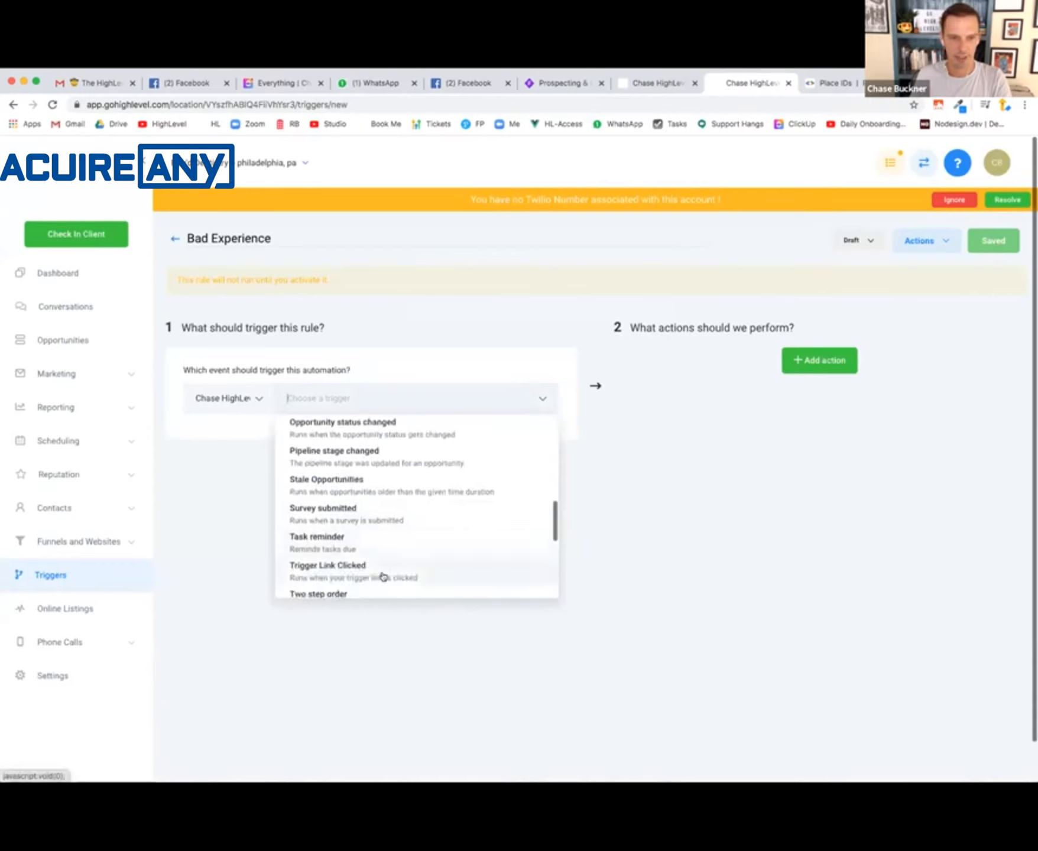
{"action": "left_click", "coordinate": [382, 569]}
{"action": "left_click", "coordinate": [203, 432]}
{"action": "left_click", "coordinate": [331, 460]}
{"action": "left_click", "coordinate": [312, 512]}
{"action": "left_click", "coordinate": [432, 461]}
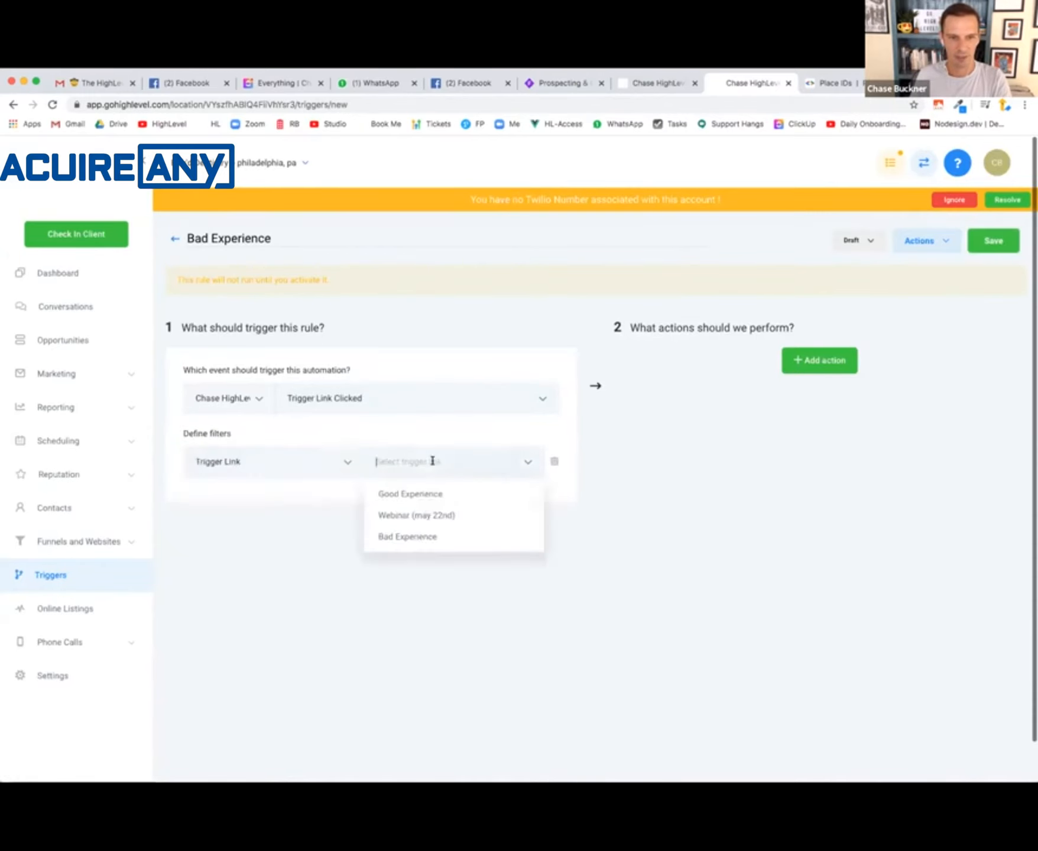
{"action": "left_click", "coordinate": [428, 537]}
- Check the Whimsical flowchart and give the Bad Experience rule an Add To Campaign action for the Bad Experience campaign
{"action": "left_click", "coordinate": [822, 360]}
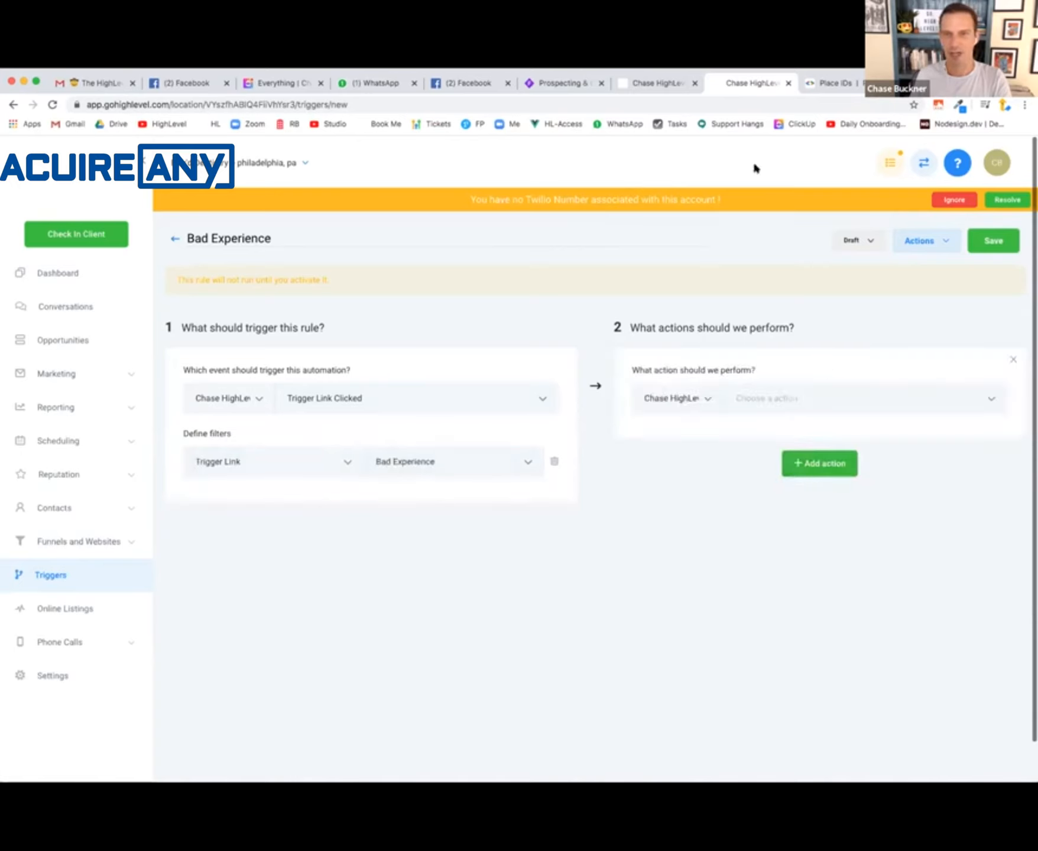
{"action": "left_click", "coordinate": [564, 80]}
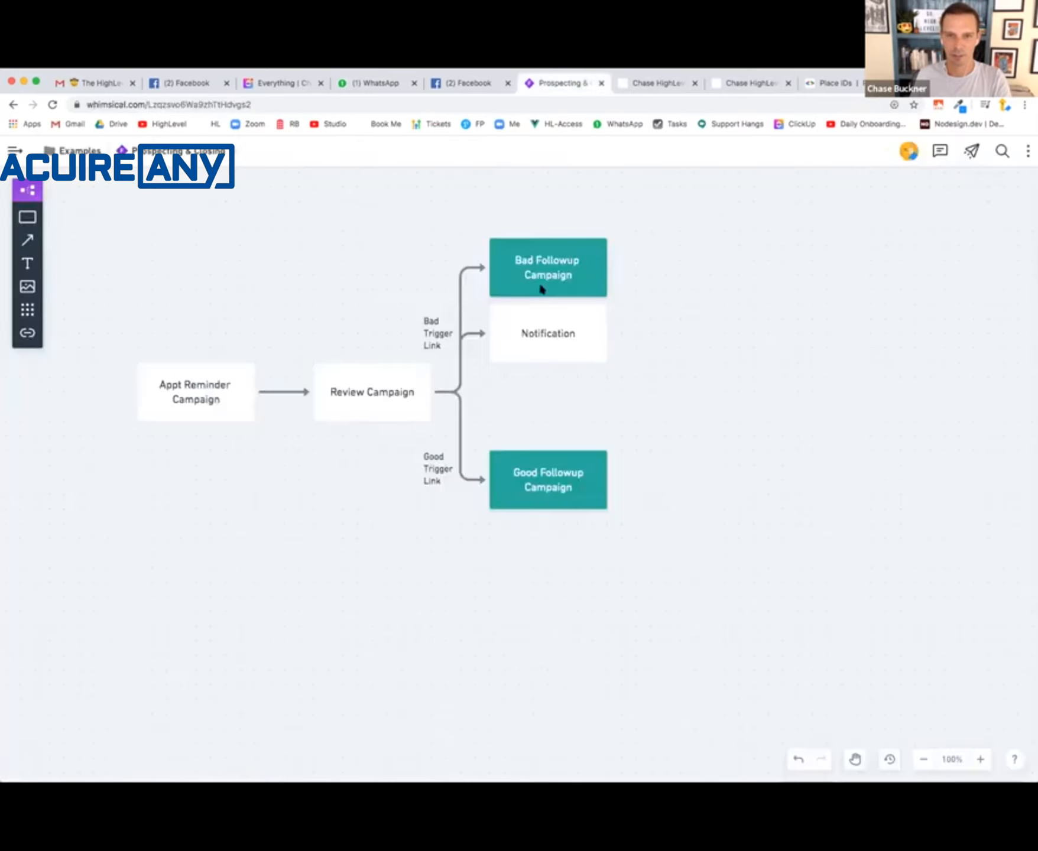
{"action": "left_click", "coordinate": [744, 85]}
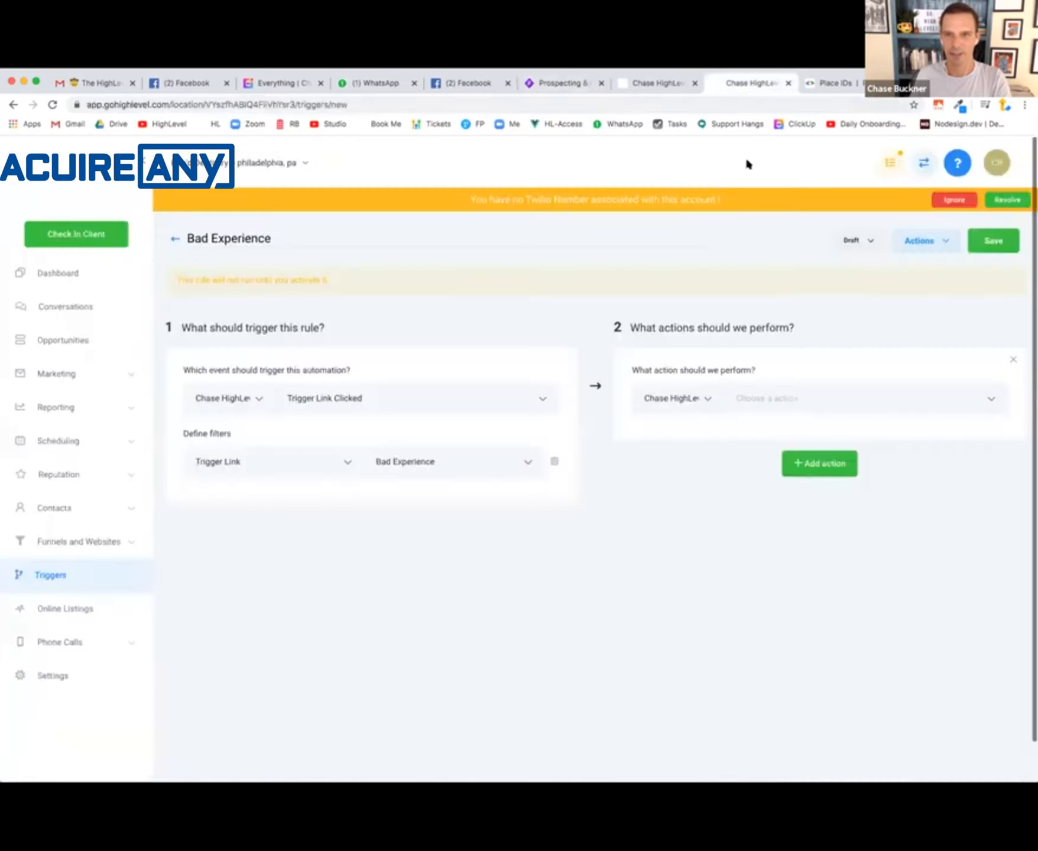
{"action": "left_click", "coordinate": [802, 395]}
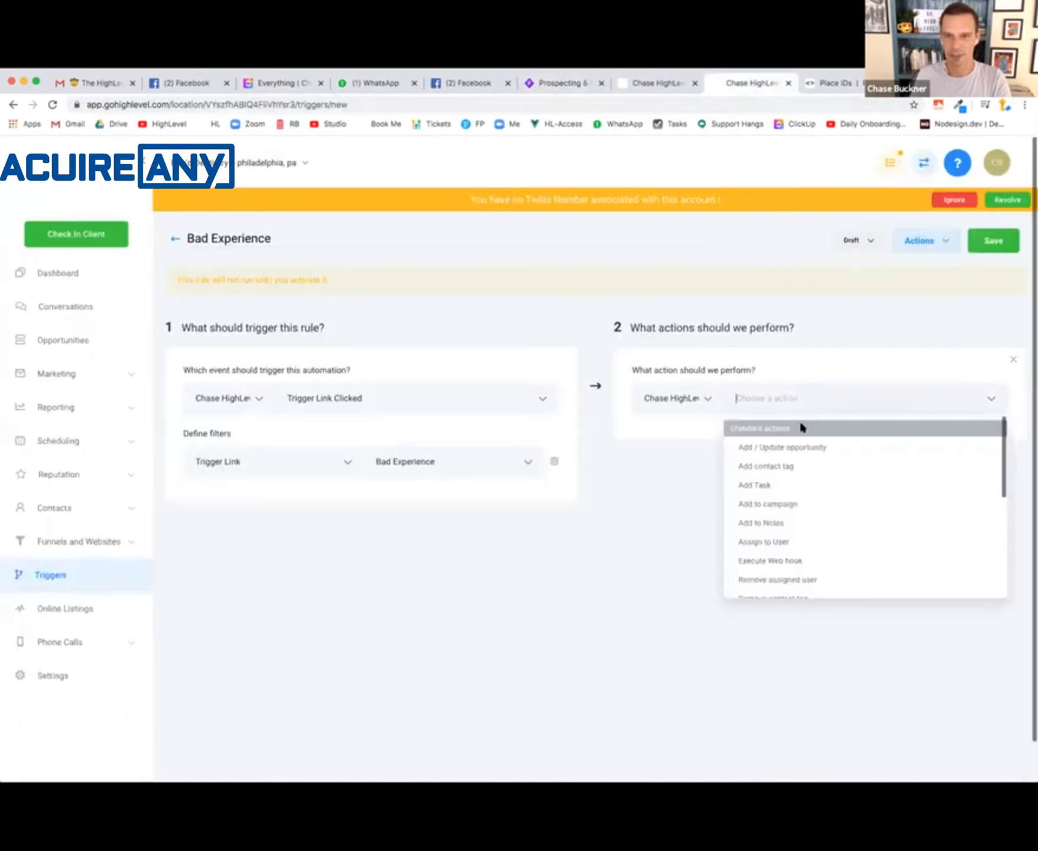
{"action": "left_click", "coordinate": [829, 506]}
{"action": "left_click", "coordinate": [844, 445]}
{"action": "left_click", "coordinate": [791, 503]}
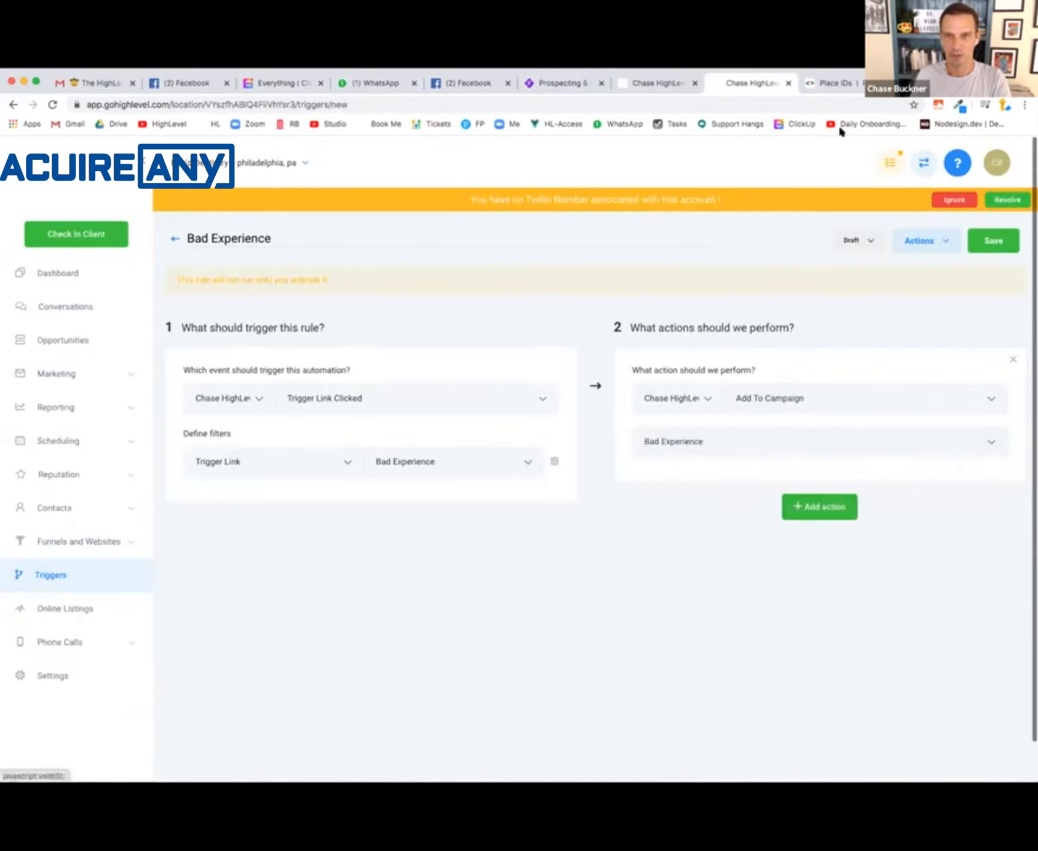
{"action": "left_click", "coordinate": [882, 84]}
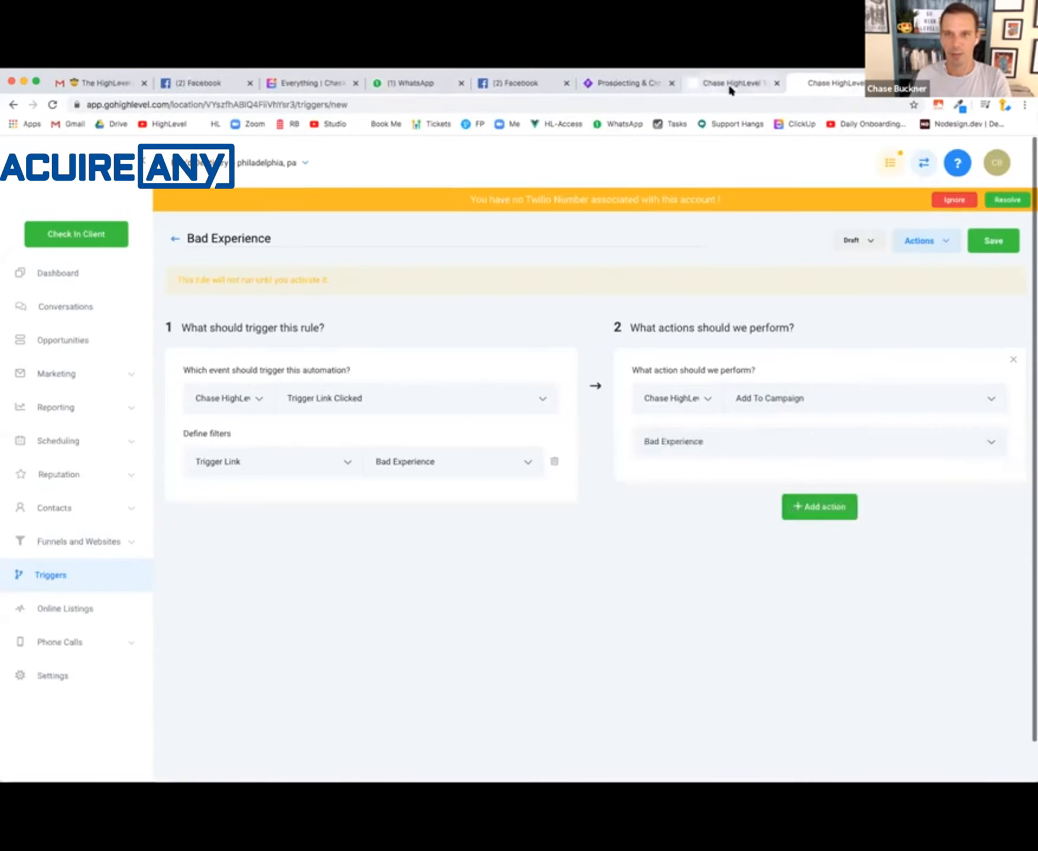
- Add a second action, Send SMS, to the rule and enter the recipient's phone number
{"action": "left_click", "coordinate": [822, 505]}
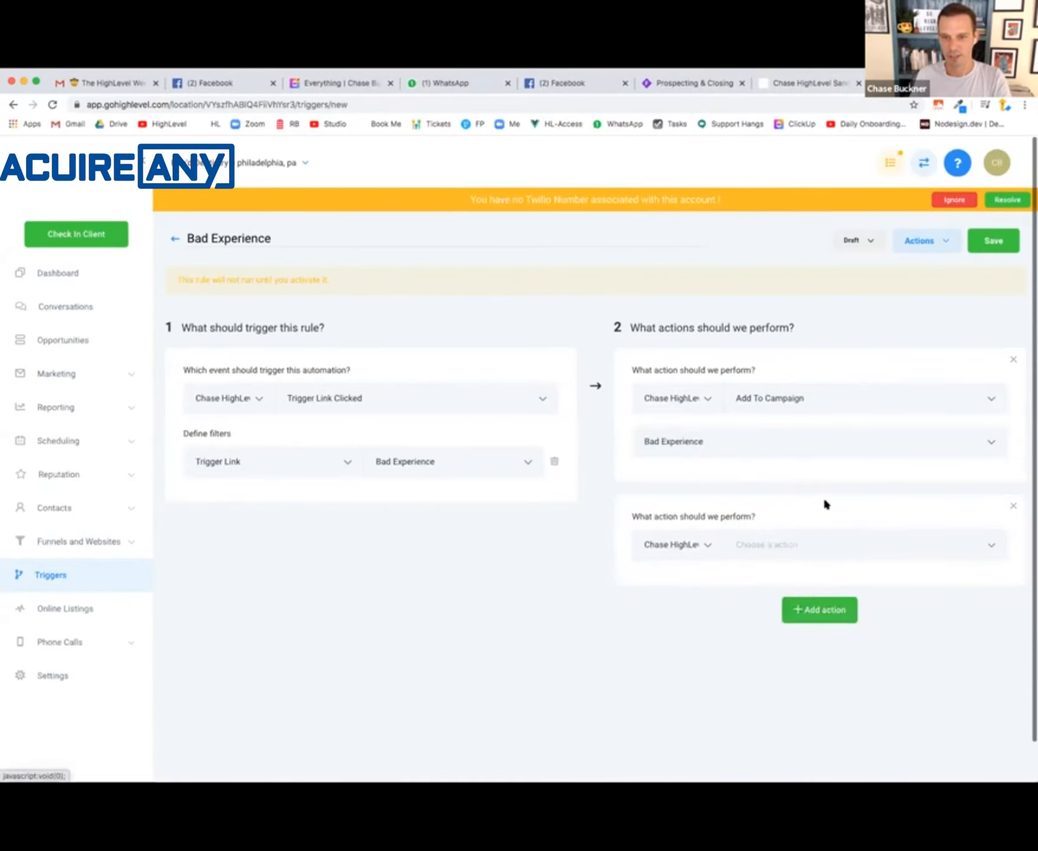
{"action": "left_click", "coordinate": [806, 543]}
{"action": "scroll", "coordinate": [827, 641], "scroll_direction": "down", "scroll_amount": 5}
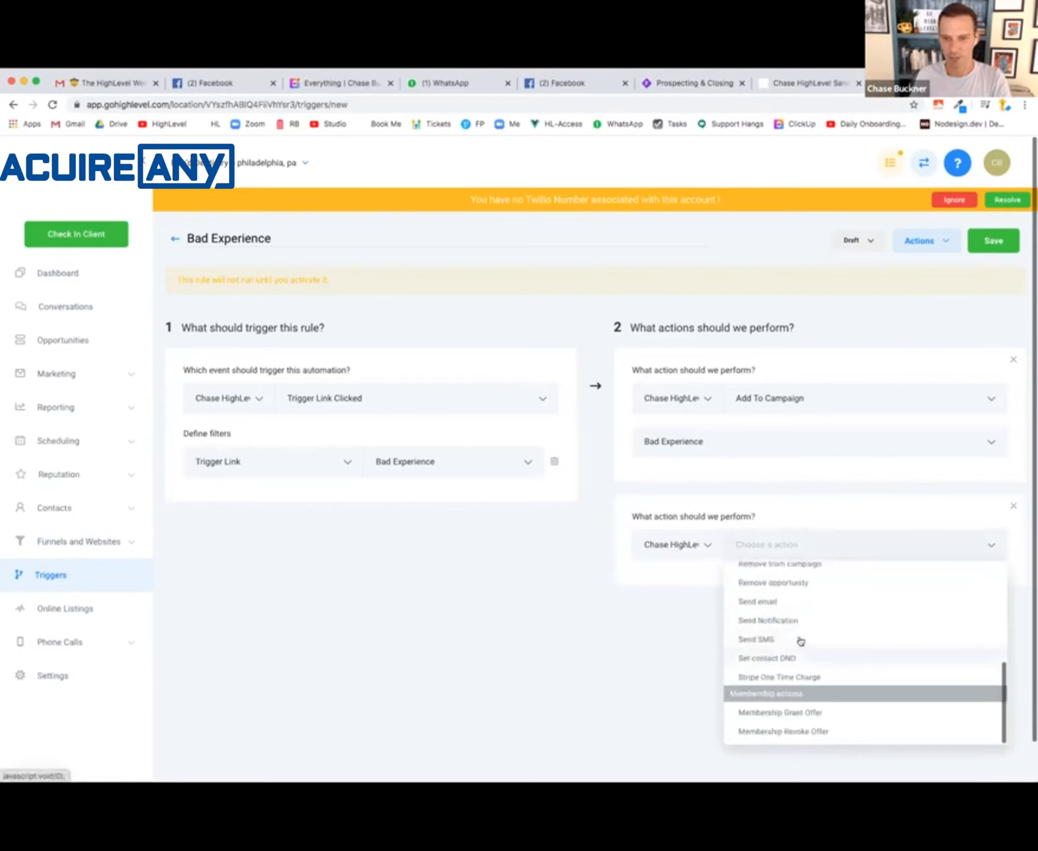
{"action": "left_click", "coordinate": [800, 642]}
{"action": "scroll", "coordinate": [793, 658], "scroll_direction": "down", "scroll_amount": 3}
{"action": "left_click", "coordinate": [707, 474]}
{"action": "type", "text": "+12155555555"}
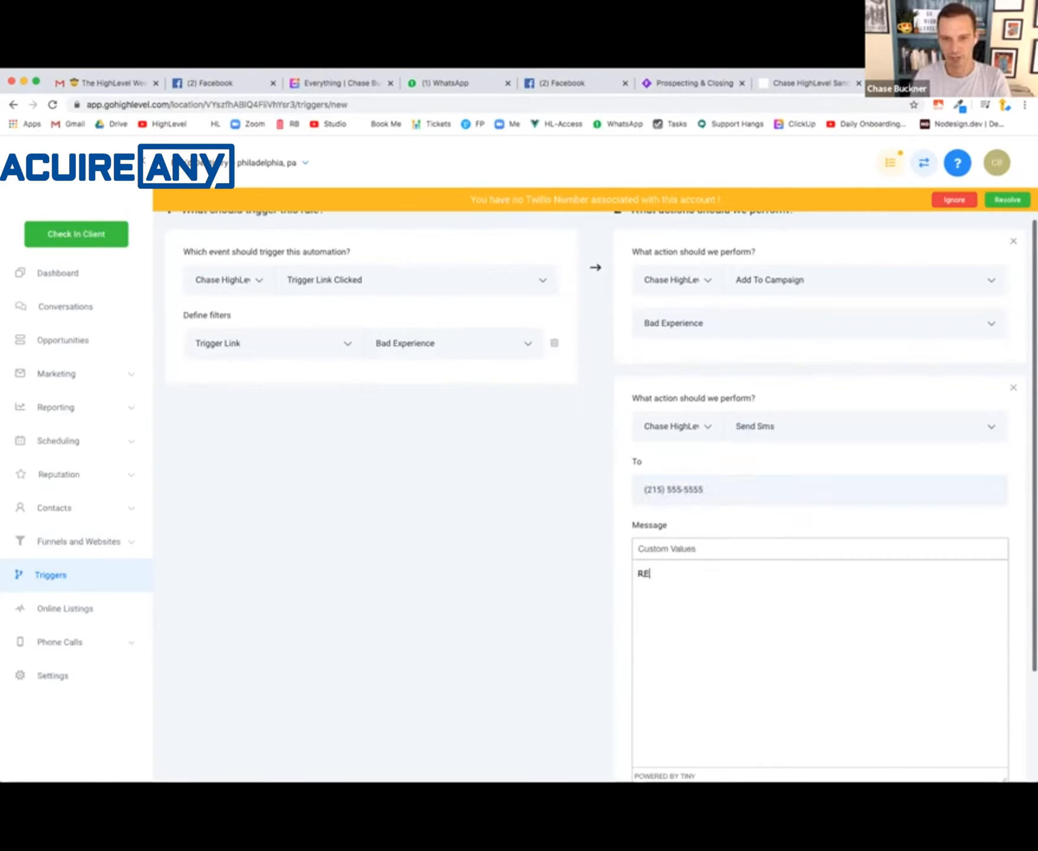
{"action": "type", "text": " AL"}
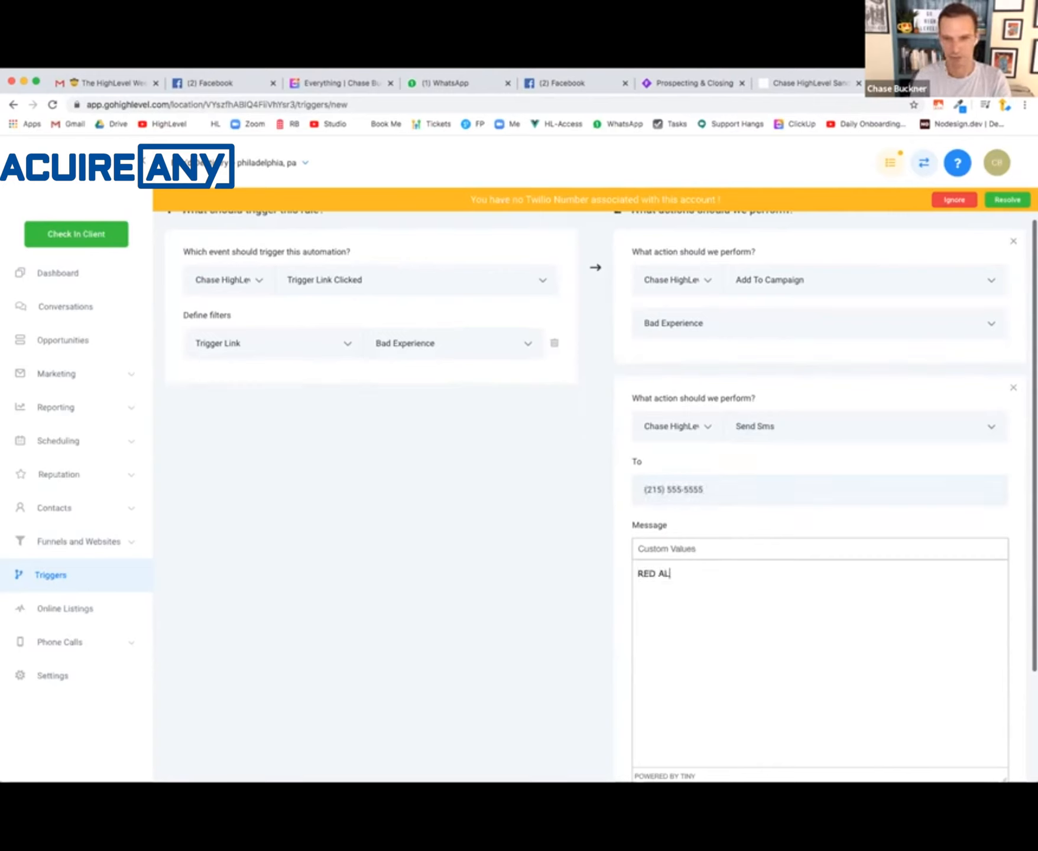
{"action": "type", "text": "ERT - bad review!"}
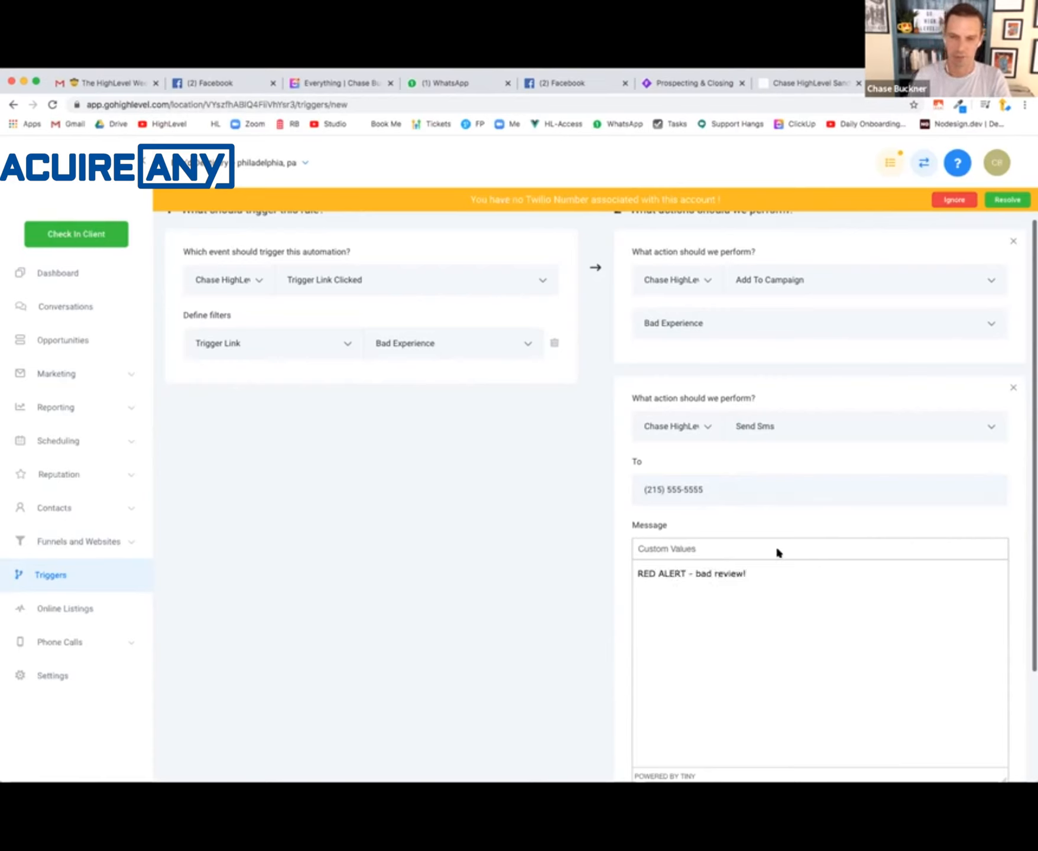
- Write the SMS message "RED ALERT - bad review from" followed by the contact's Full Name custom value
{"action": "key", "text": "BackSpace"}
{"action": "type", "text": "from"}
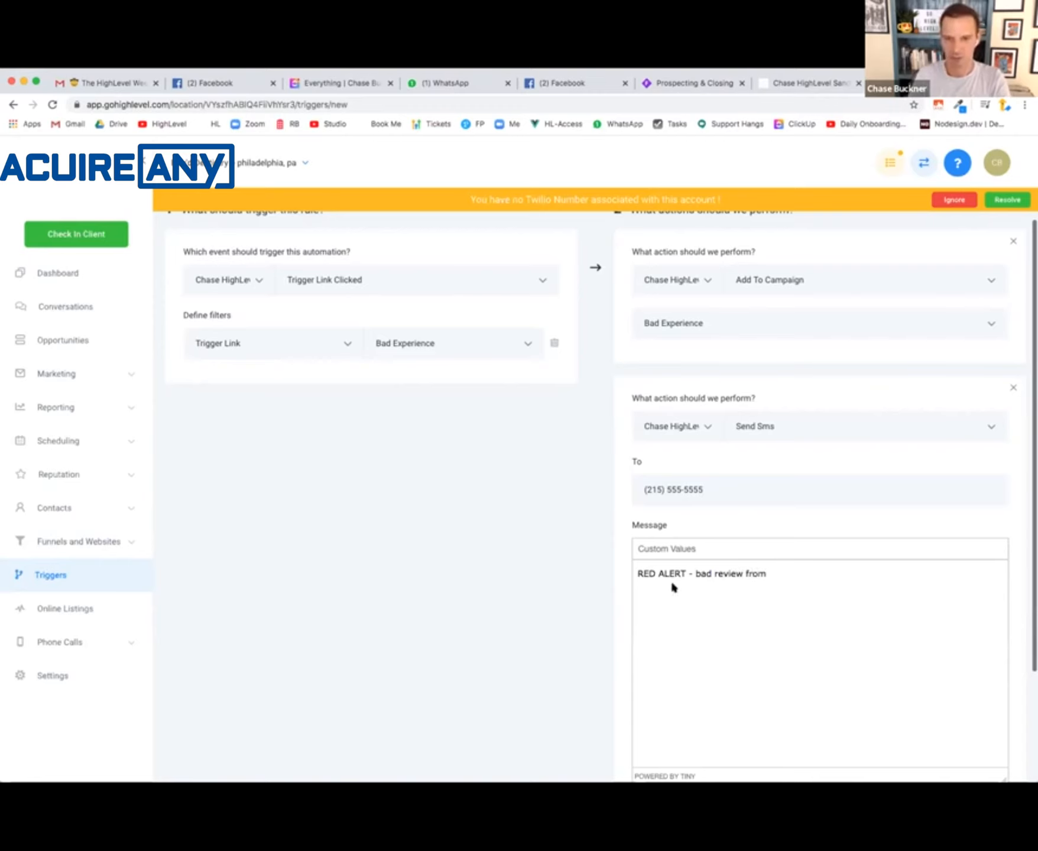
{"action": "left_click", "coordinate": [665, 547]}
{"action": "mouse_move", "coordinate": [666, 596]}
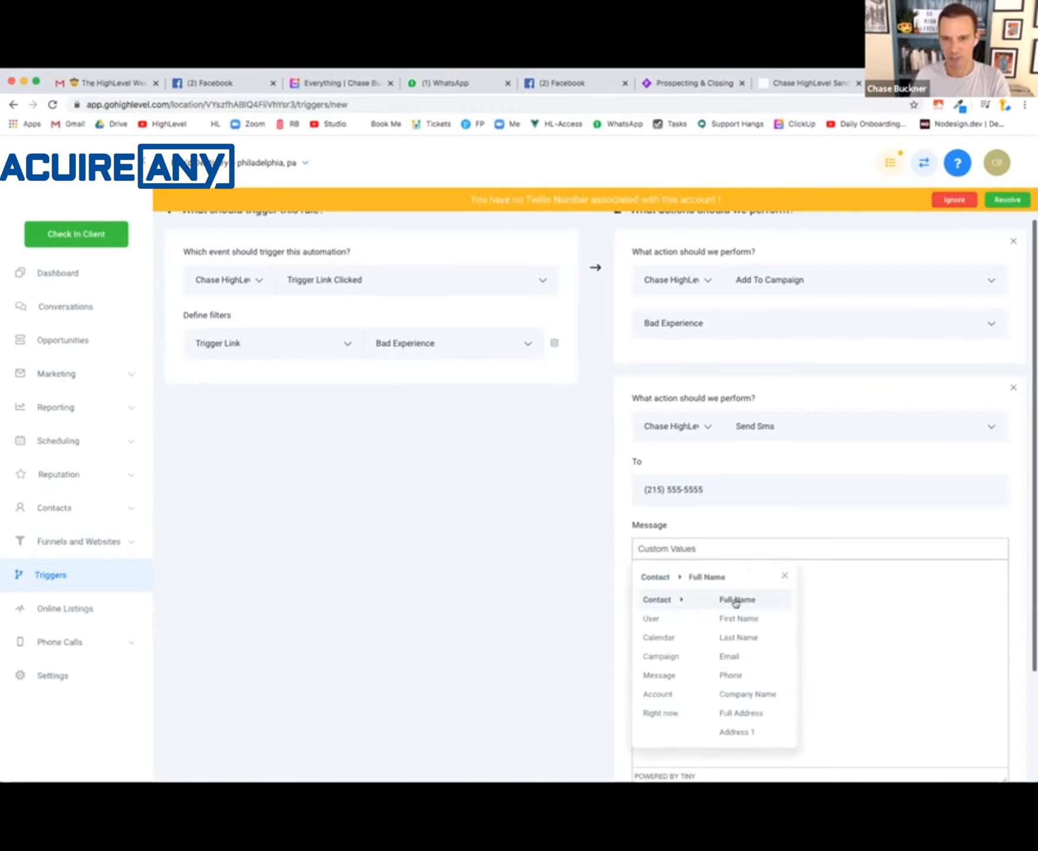
{"action": "left_click", "coordinate": [735, 600]}
{"action": "scroll", "coordinate": [903, 612], "scroll_direction": "down", "scroll_amount": 3}
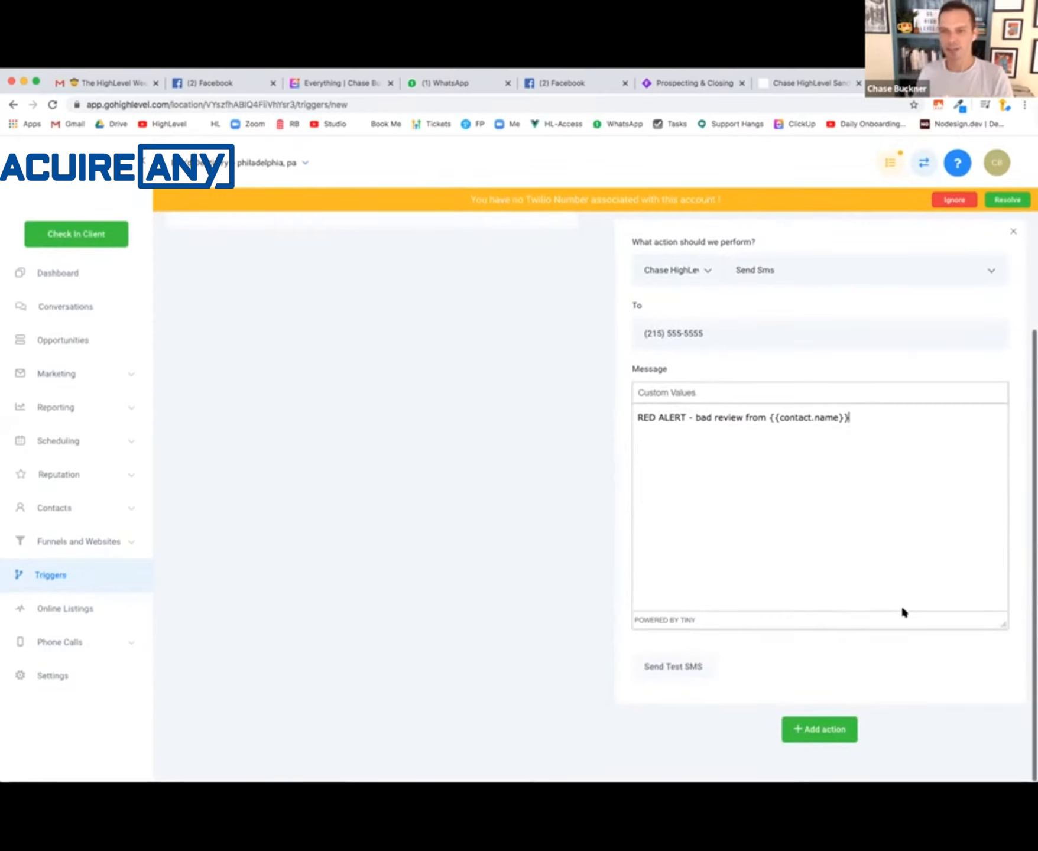
- Dismiss the missing Twilio number banner and save the Bad Experience rule
{"action": "left_click", "coordinate": [964, 202]}
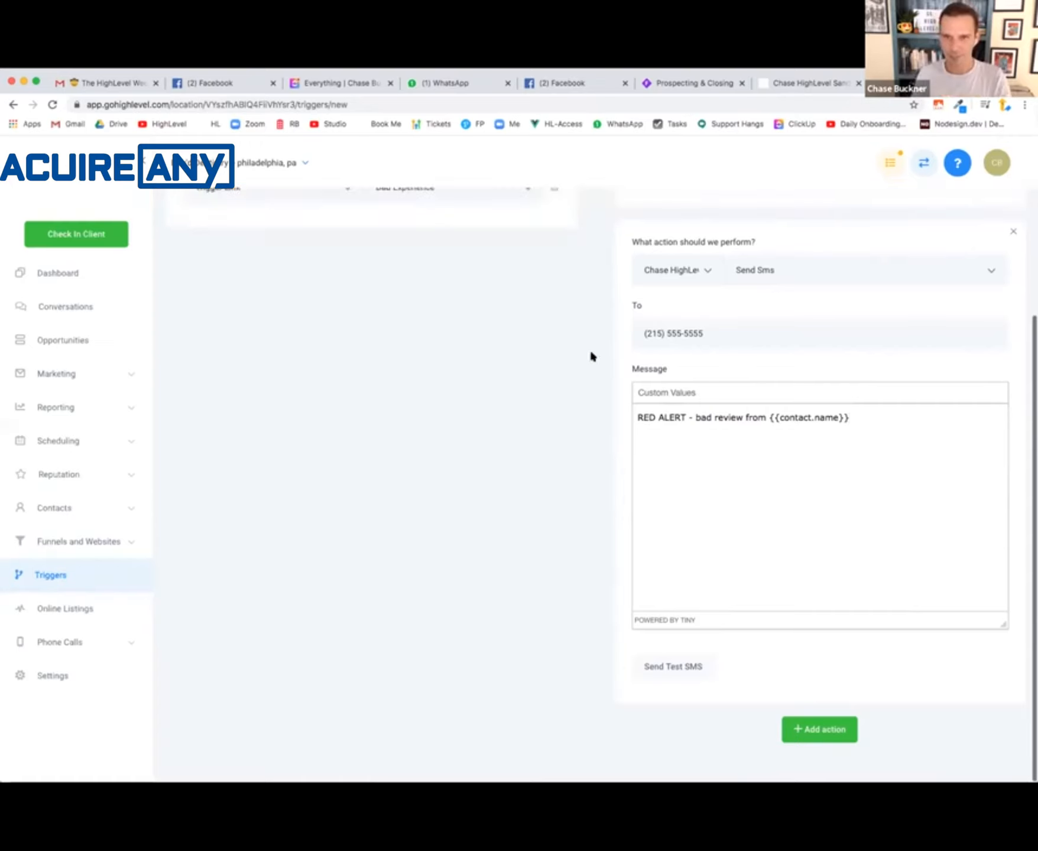
{"action": "scroll", "coordinate": [591, 356], "scroll_direction": "up", "scroll_amount": 5}
{"action": "left_click", "coordinate": [992, 217]}
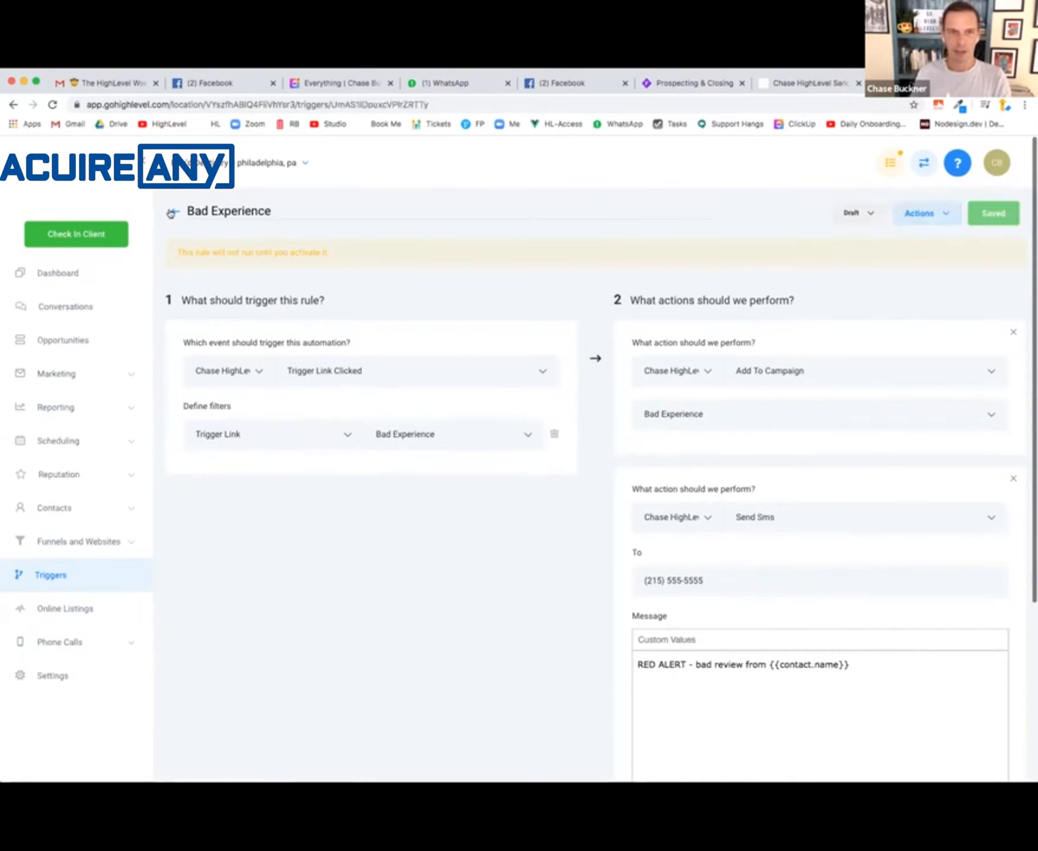
- Check the Review Campaign box in the Whimsical flowchart and switch back to HighLevel
{"action": "left_click", "coordinate": [686, 83]}
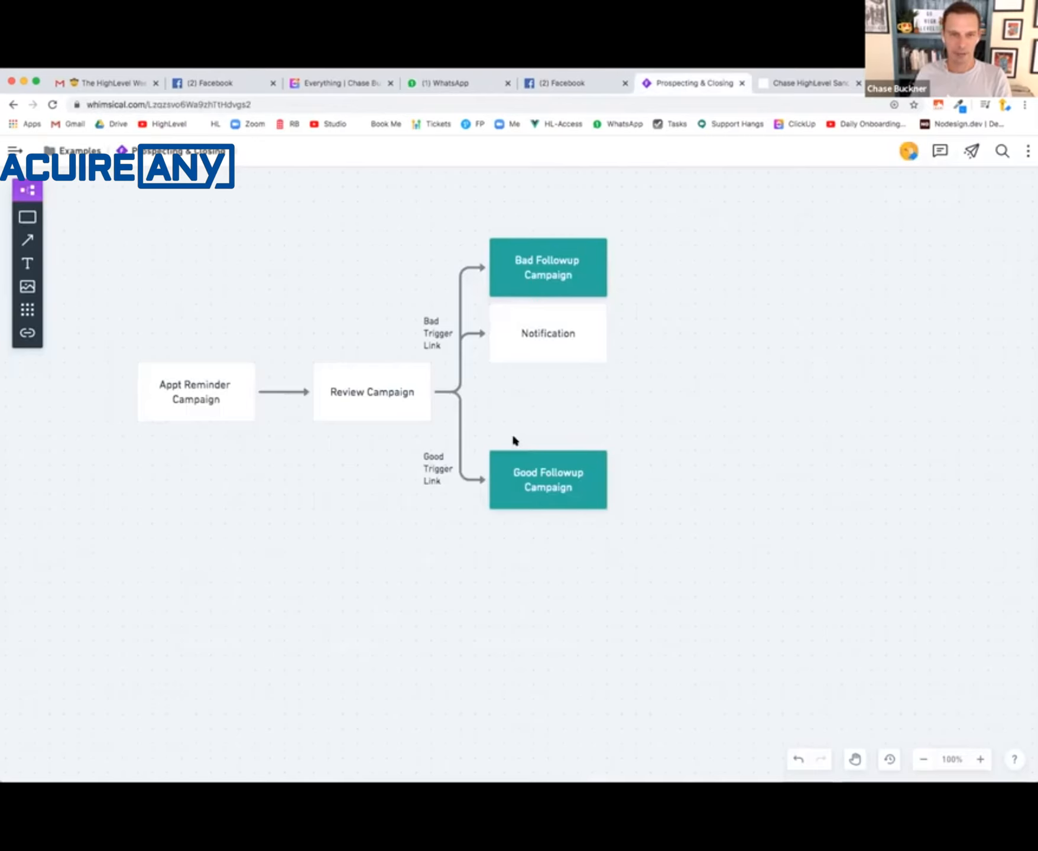
{"action": "left_click", "coordinate": [395, 393]}
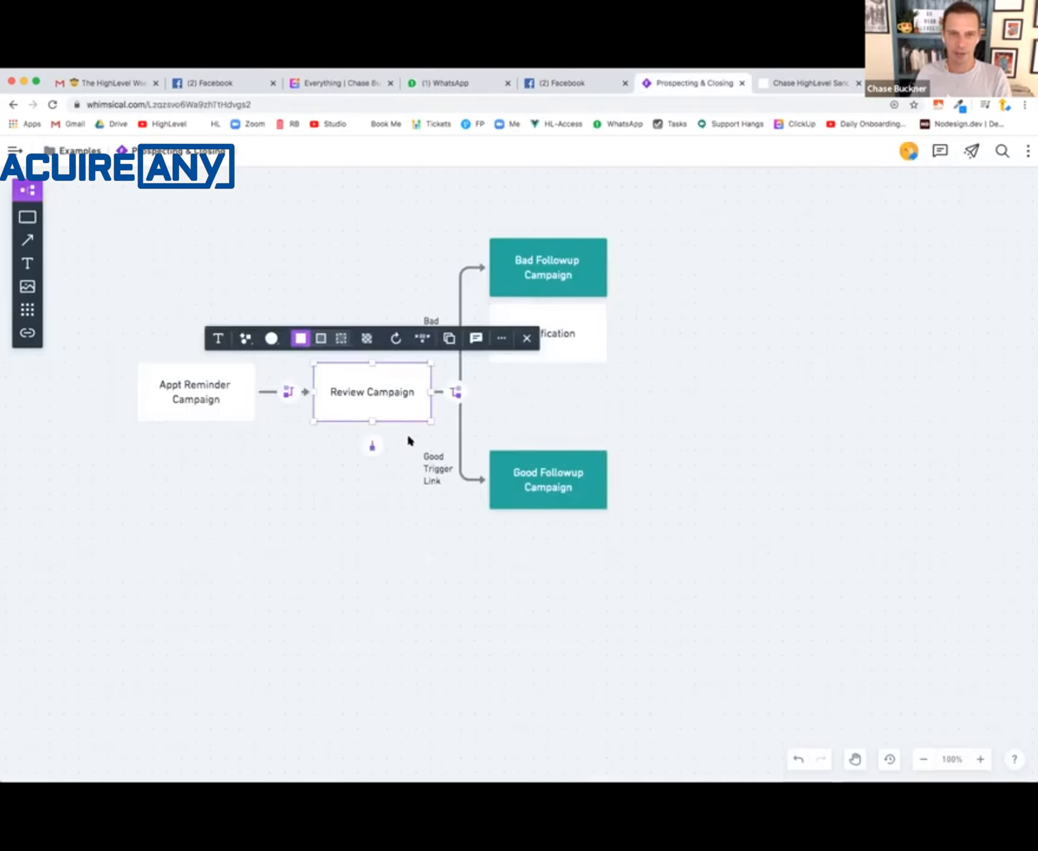
{"action": "left_click", "coordinate": [796, 83]}
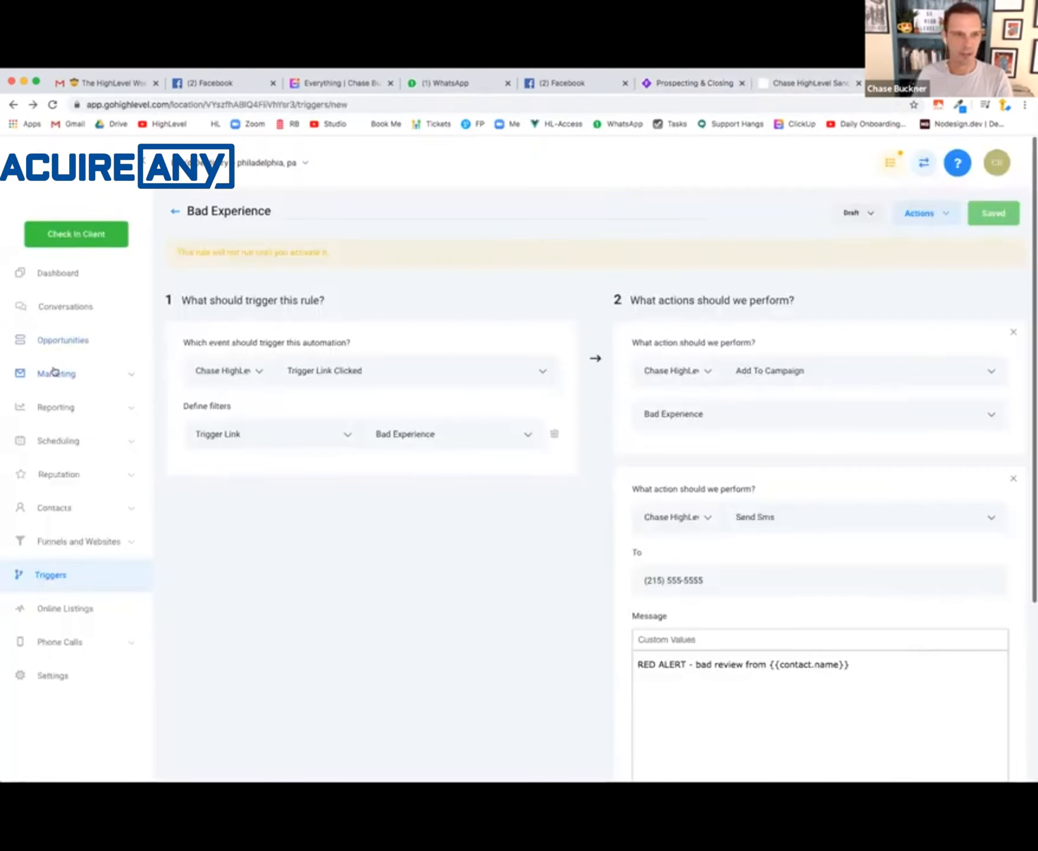
- Go to the marketing campaigns and create a folder named "Review Outreach"
{"action": "left_click", "coordinate": [54, 374]}
{"action": "left_click", "coordinate": [54, 412]}
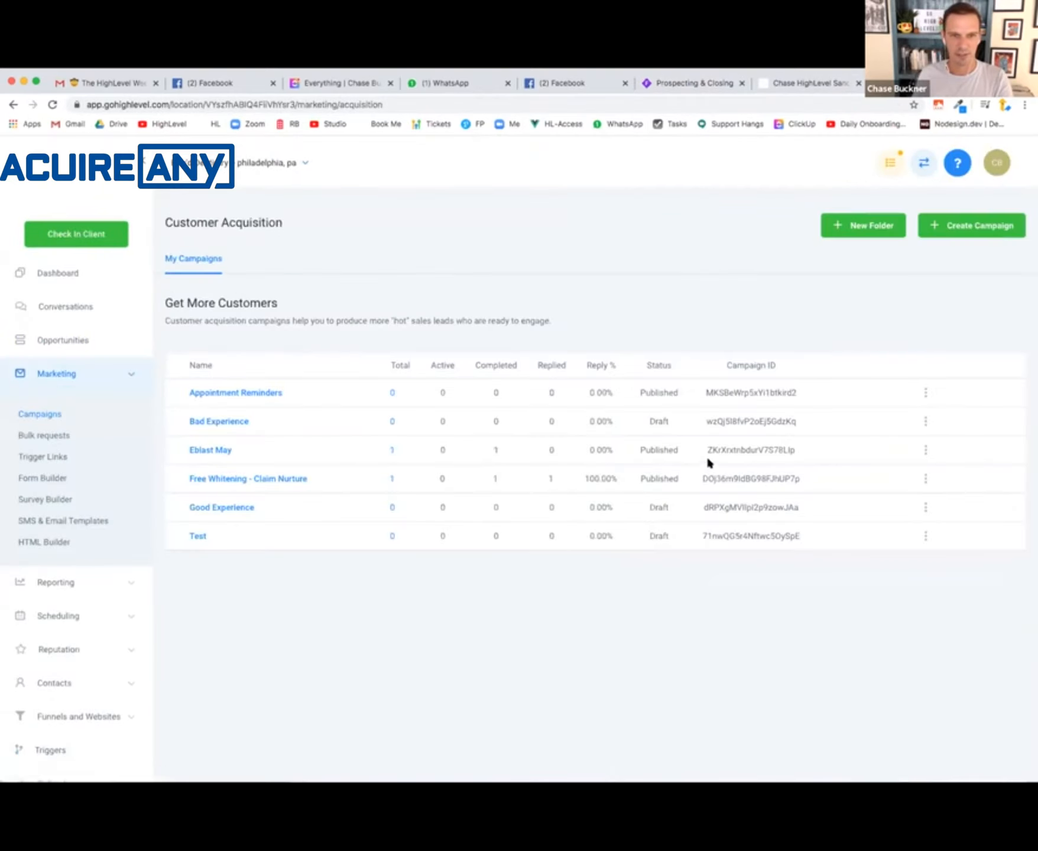
{"action": "left_click", "coordinate": [859, 227]}
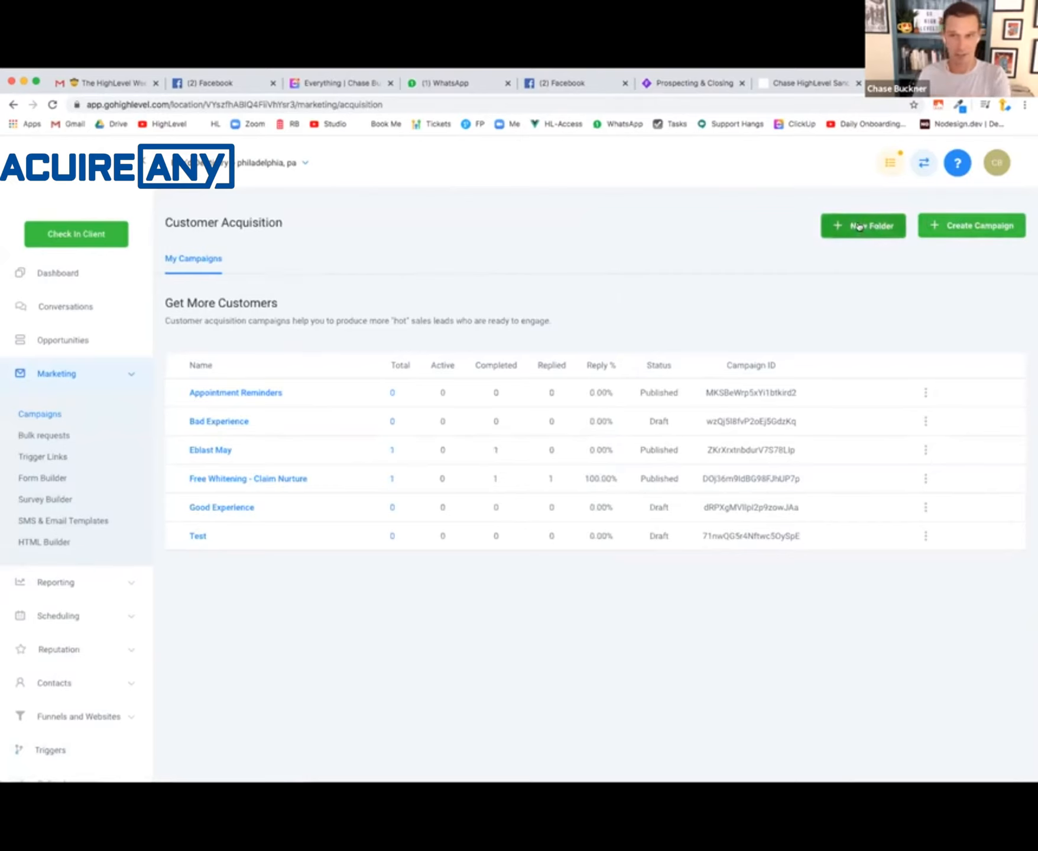
{"action": "type", "text": "Review Outreach"}
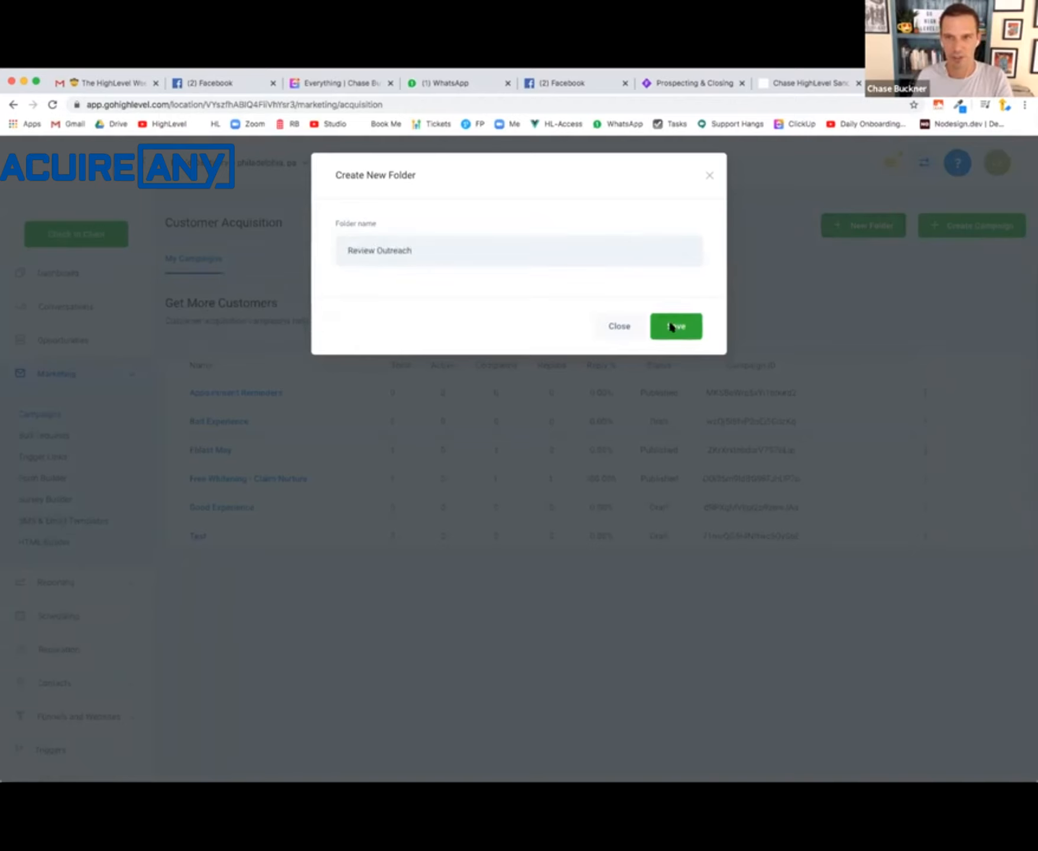
{"action": "left_click", "coordinate": [675, 324]}
- Create a campaign named "Feedback Outreach" in the Review Outreach folder
{"action": "left_click", "coordinate": [972, 228]}
{"action": "type", "text": "Review Out"}
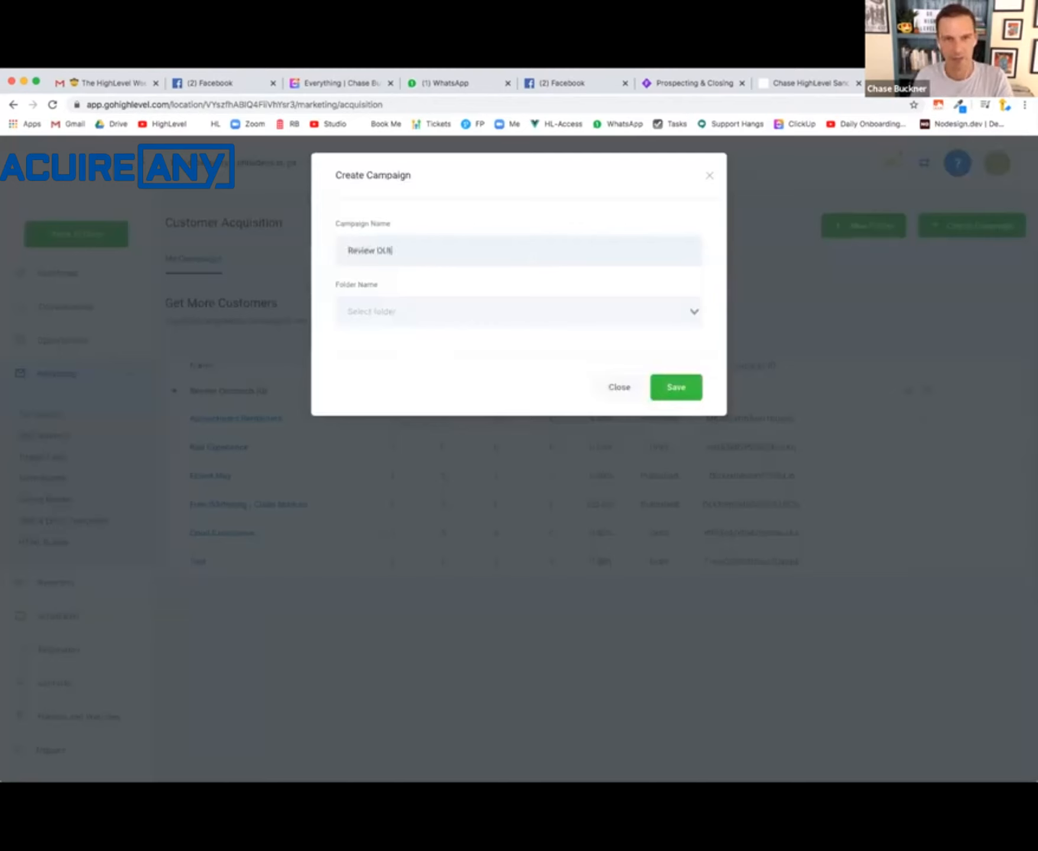
{"action": "key", "text": "BackSpace"}
{"action": "type", "text": "Feedback Outreach"}
{"action": "left_click", "coordinate": [566, 314]}
{"action": "left_click", "coordinate": [535, 344]}
{"action": "left_click", "coordinate": [661, 385]}
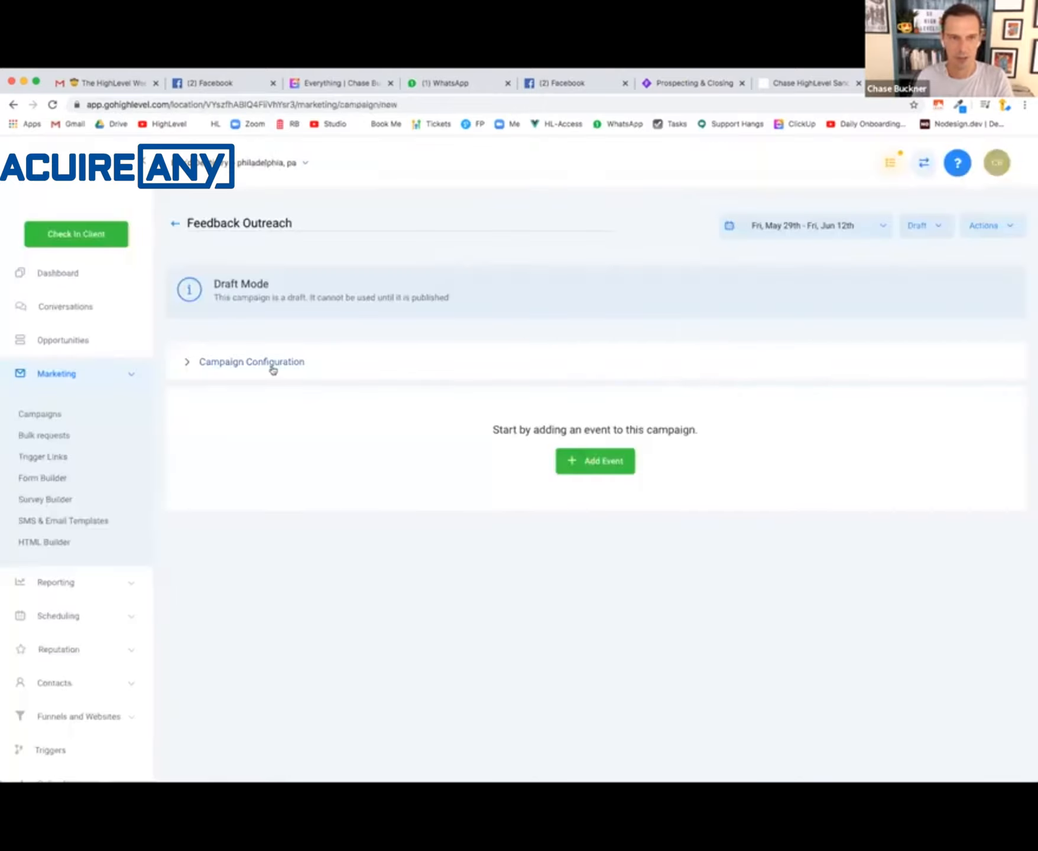
- Add an email event to the campaign and start its body with "Hi" followed by the contact's First Name custom value
{"action": "left_click", "coordinate": [597, 463]}
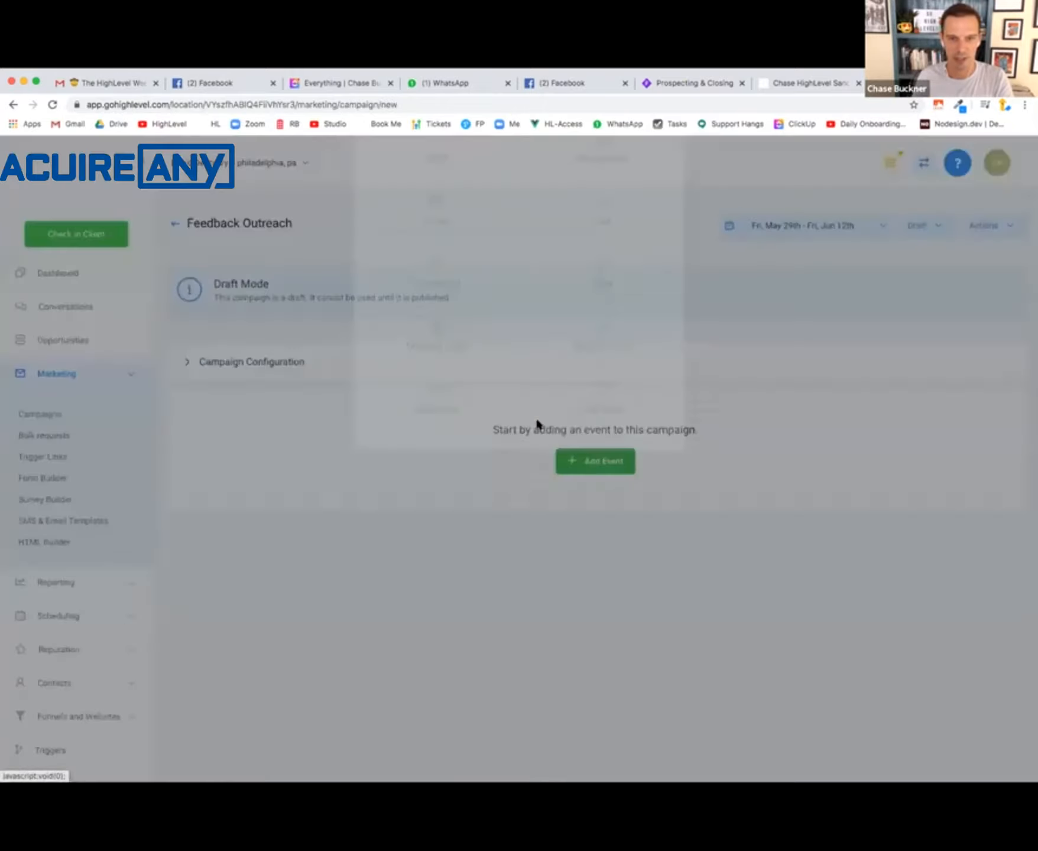
{"action": "left_click", "coordinate": [441, 311]}
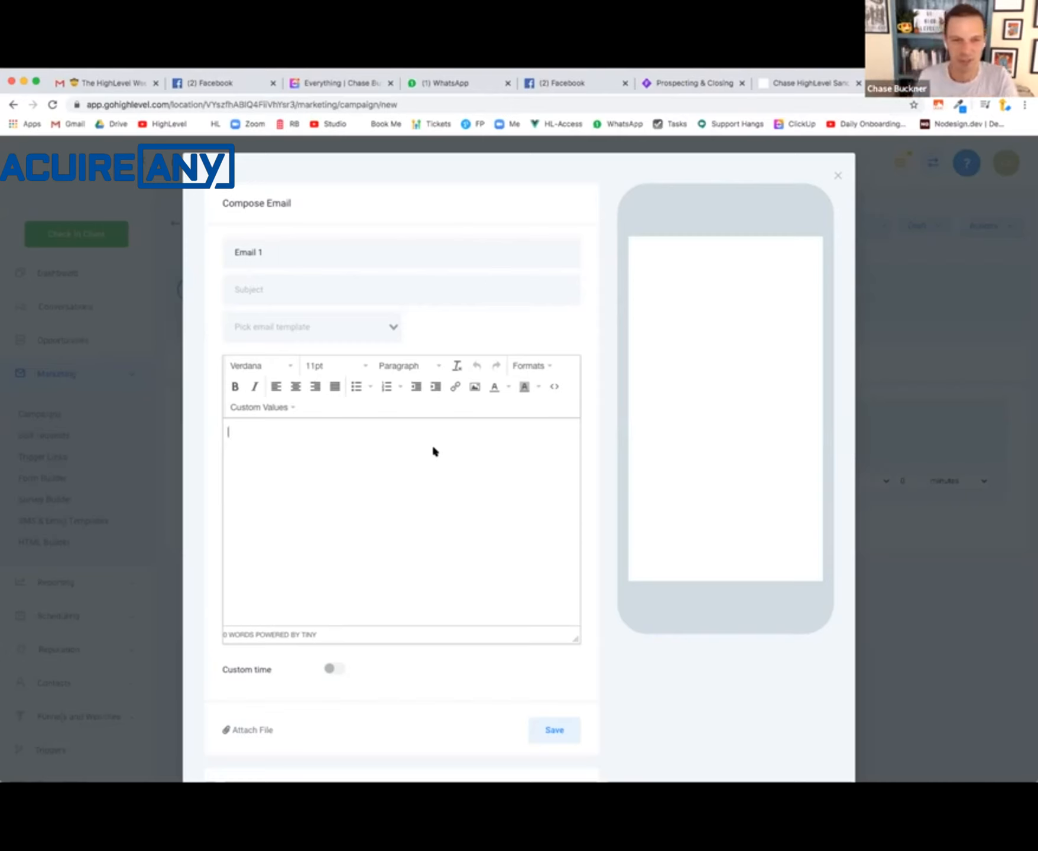
{"action": "type", "text": "Hi"}
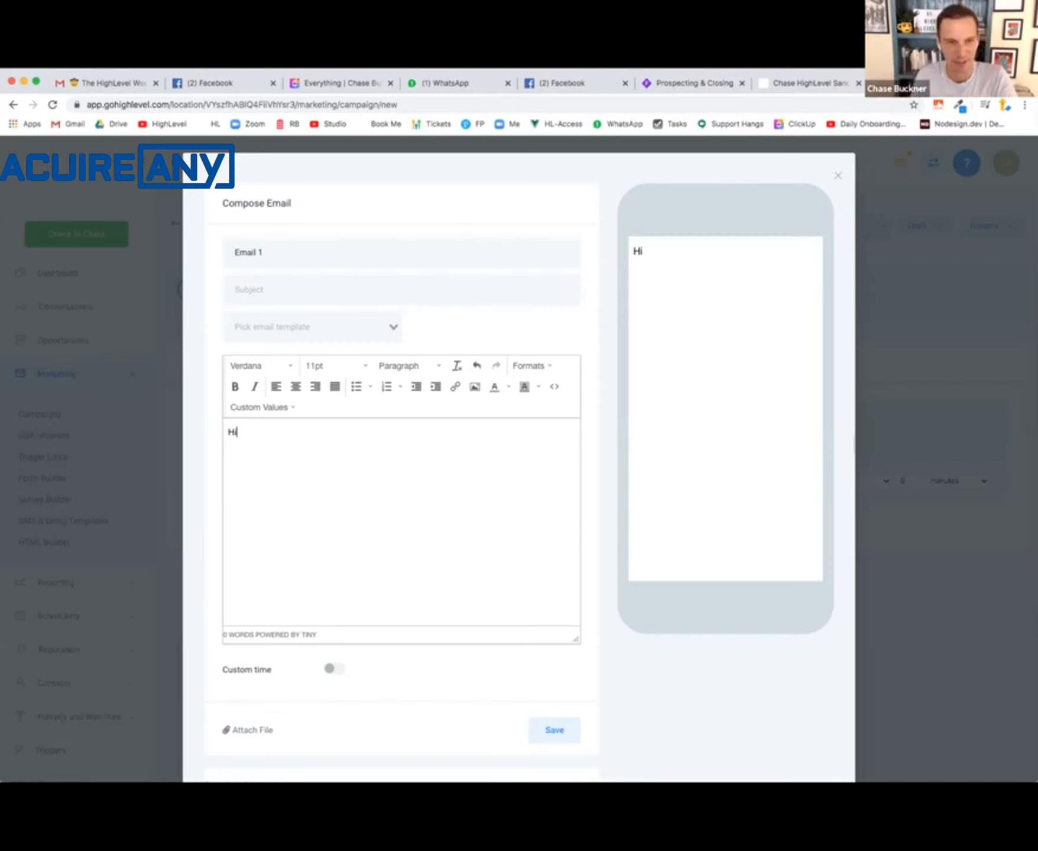
{"action": "left_click", "coordinate": [264, 408]}
{"action": "mouse_move", "coordinate": [327, 429]}
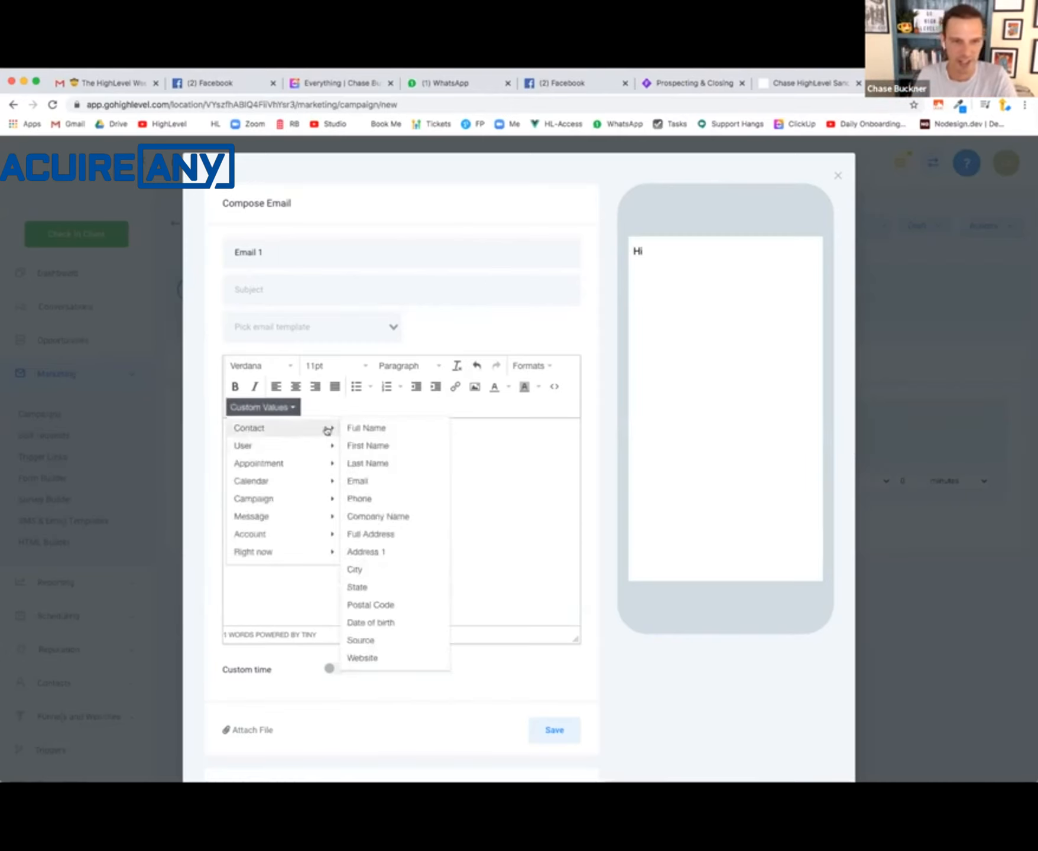
{"action": "left_click", "coordinate": [381, 447]}
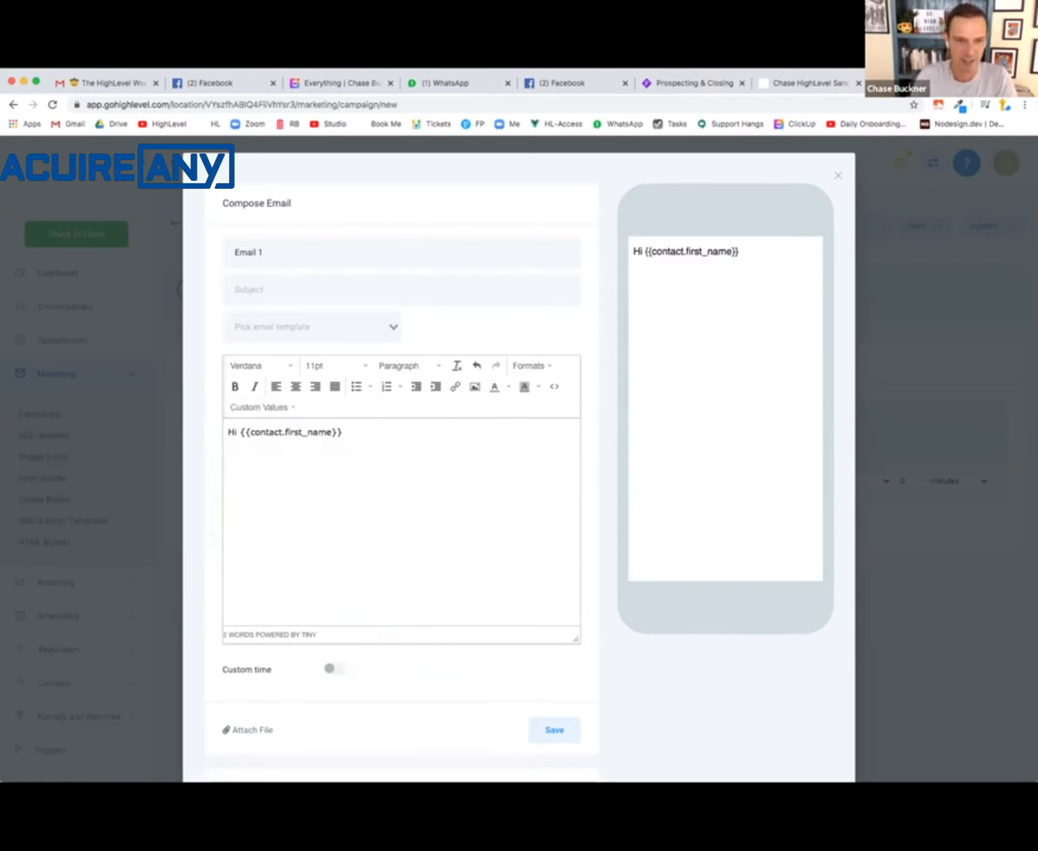
- Add a comma and the paragraph "Thanks for coming to see us yesterday. We'd love to know how your experience was with us!" to the email
{"action": "type", "text": ", we'd"}
{"action": "key", "text": "BackSpace"}
{"action": "key", "text": "BackSpace"}
{"action": "key", "text": "BackSpace"}
{"action": "key", "text": "BackSpace"}
{"action": "key", "text": "BackSpace"}
{"action": "type", "text": "Thanks for "}
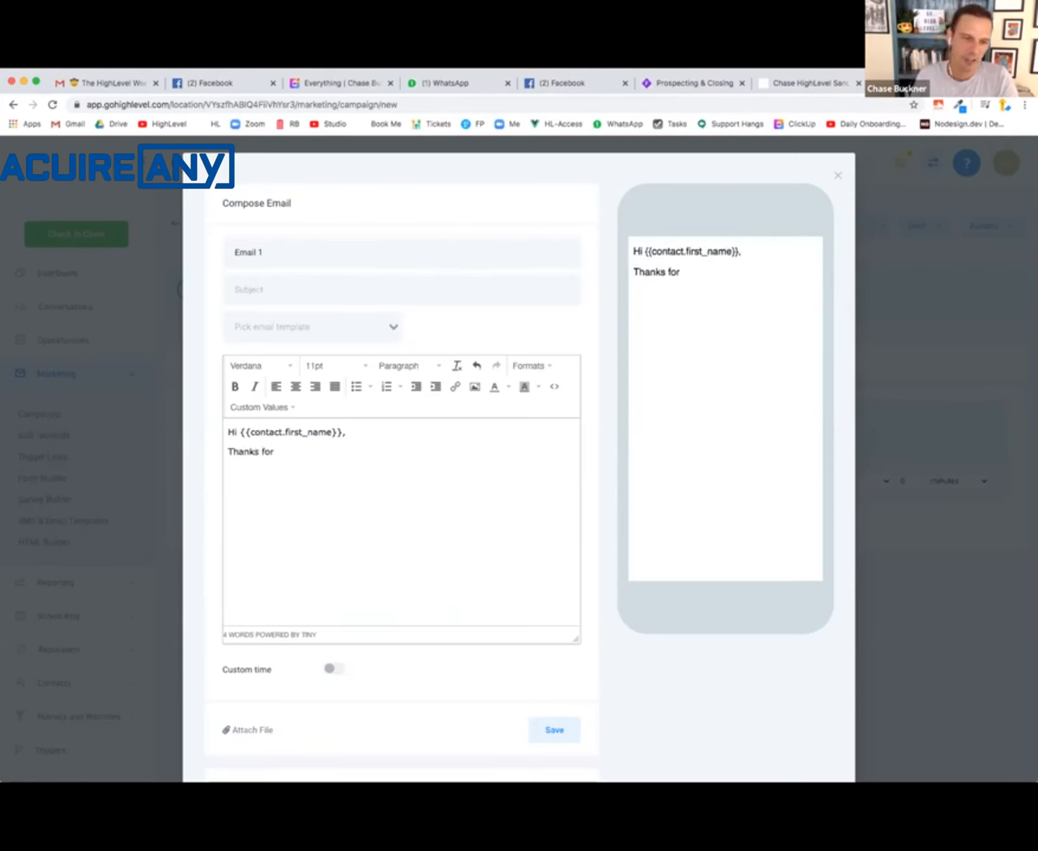
{"action": "type", "text": "coming to see us yesterday. We'd love to know"}
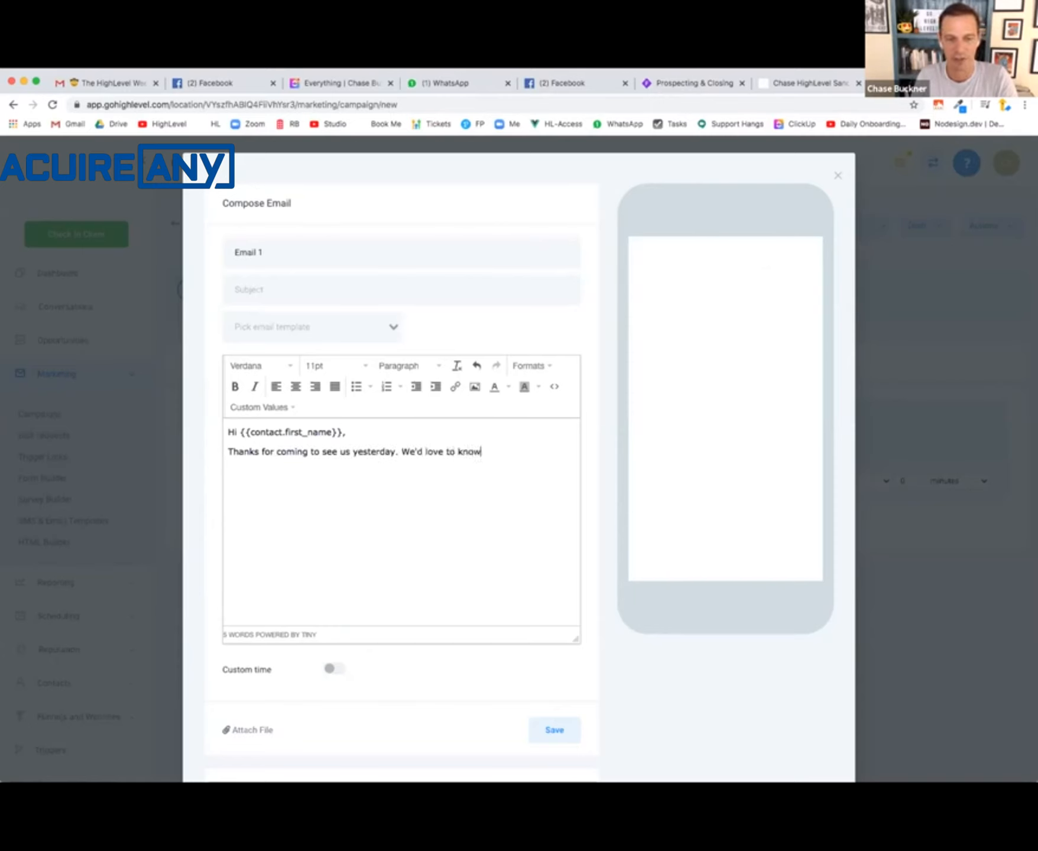
{"action": "type", "text": " how"}
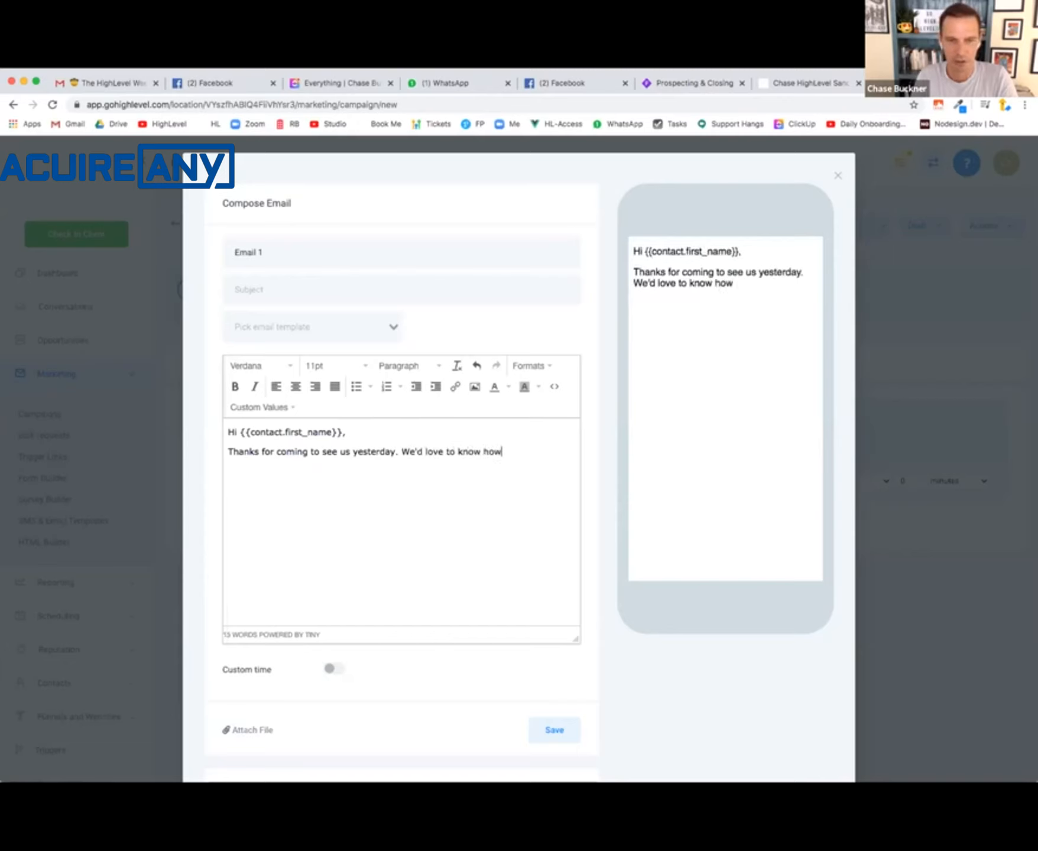
{"action": "type", "text": " your exe"}
{"action": "key", "text": "BackSpace"}
{"action": "type", "text": "perience "}
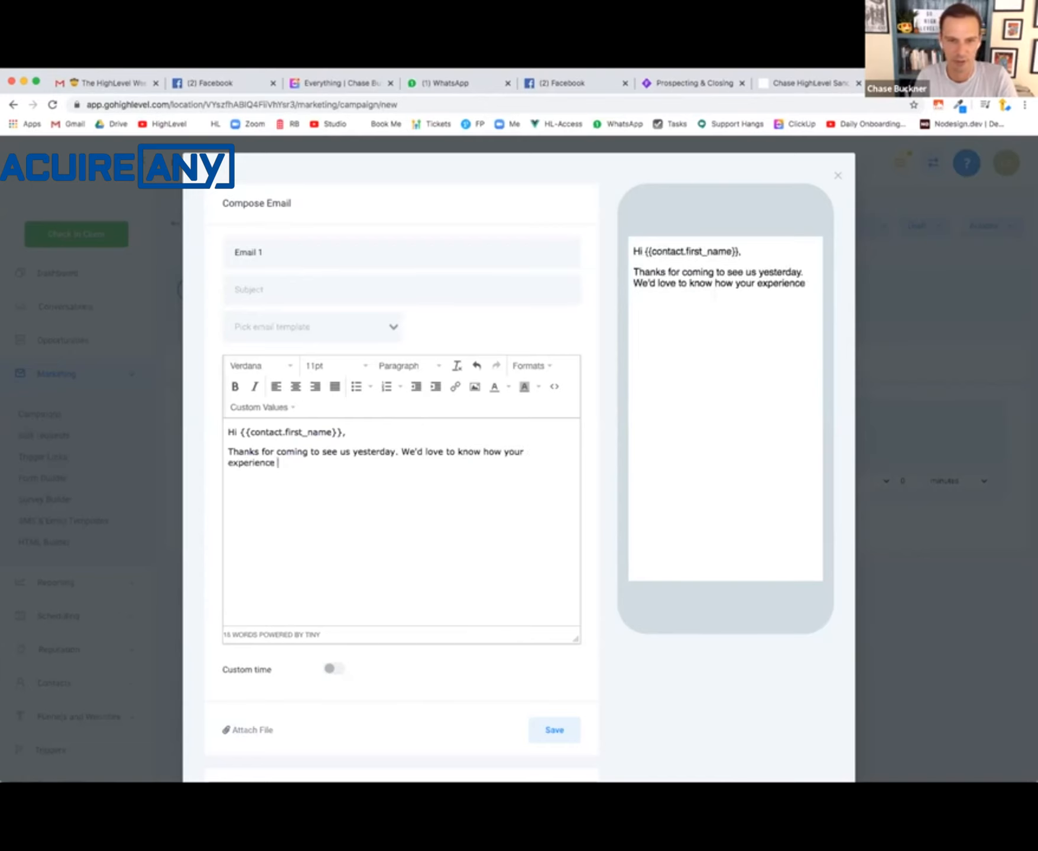
{"action": "type", "text": "was with us!"}
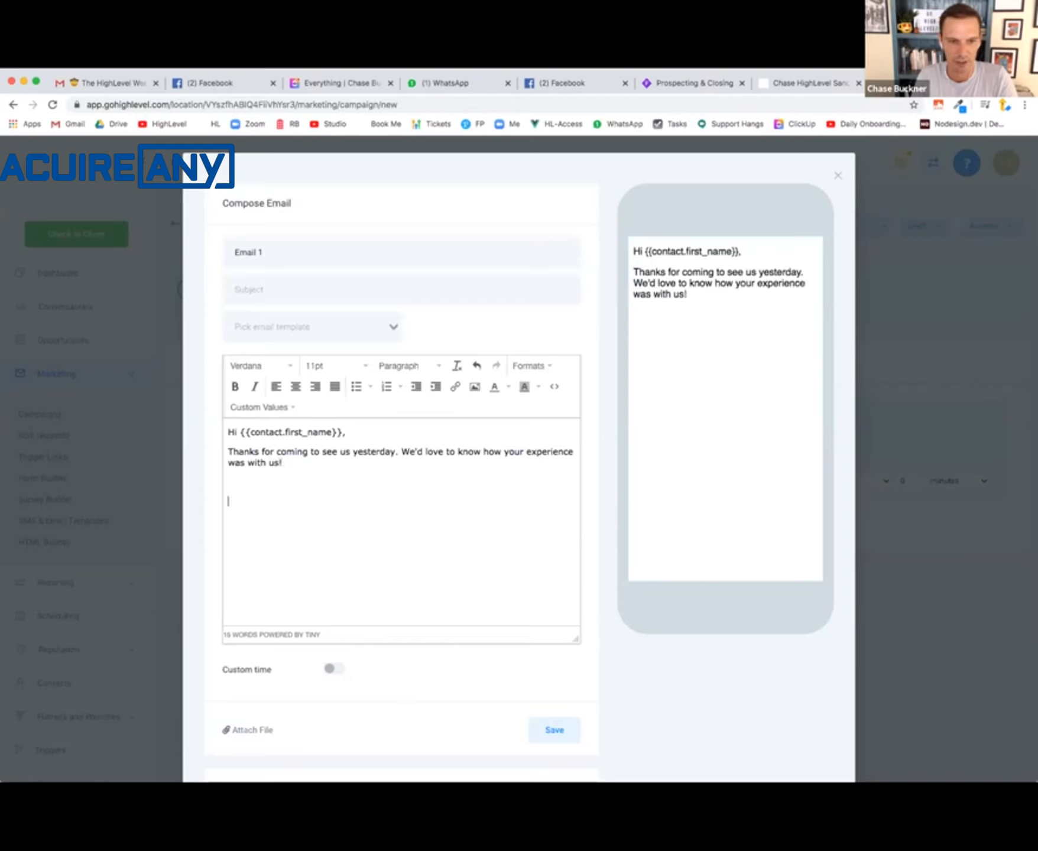
{"action": "key", "text": "BackSpace"}
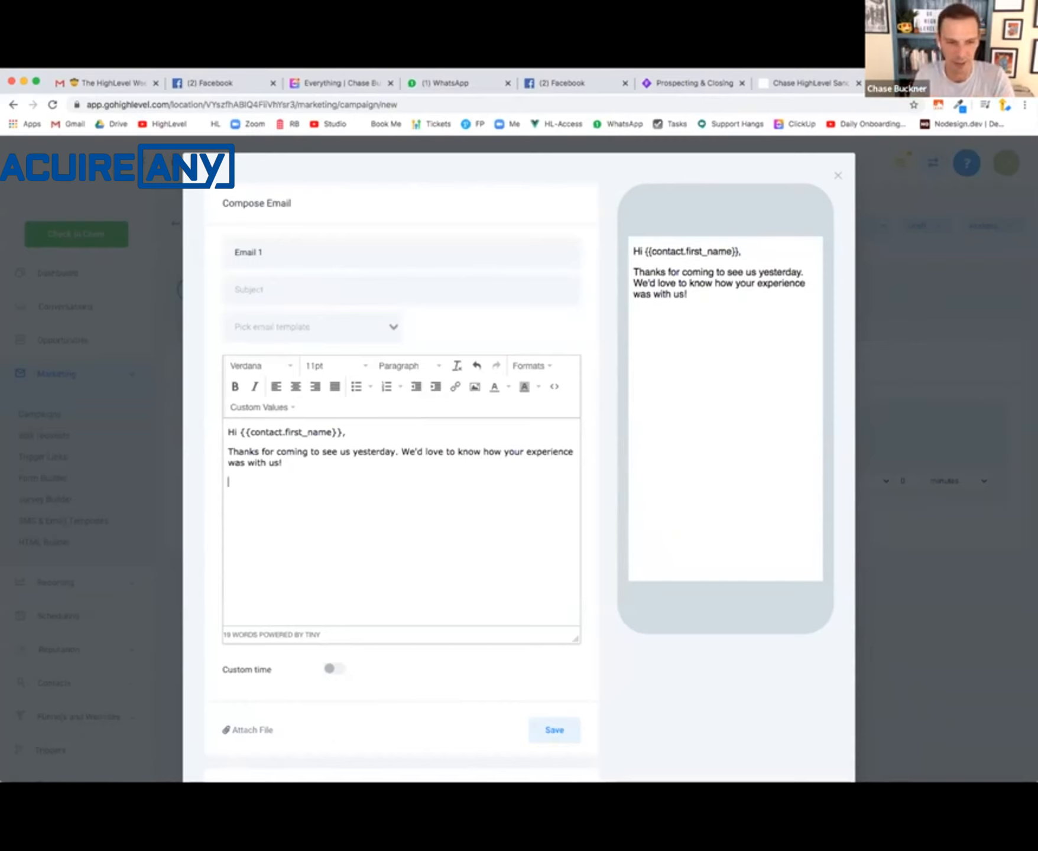
- Add the two answer lines "IT WAS GREAT!" and "IT WAS BAD : (" below the email's paragraph
{"action": "type", "text": "T WAS GREAT"}
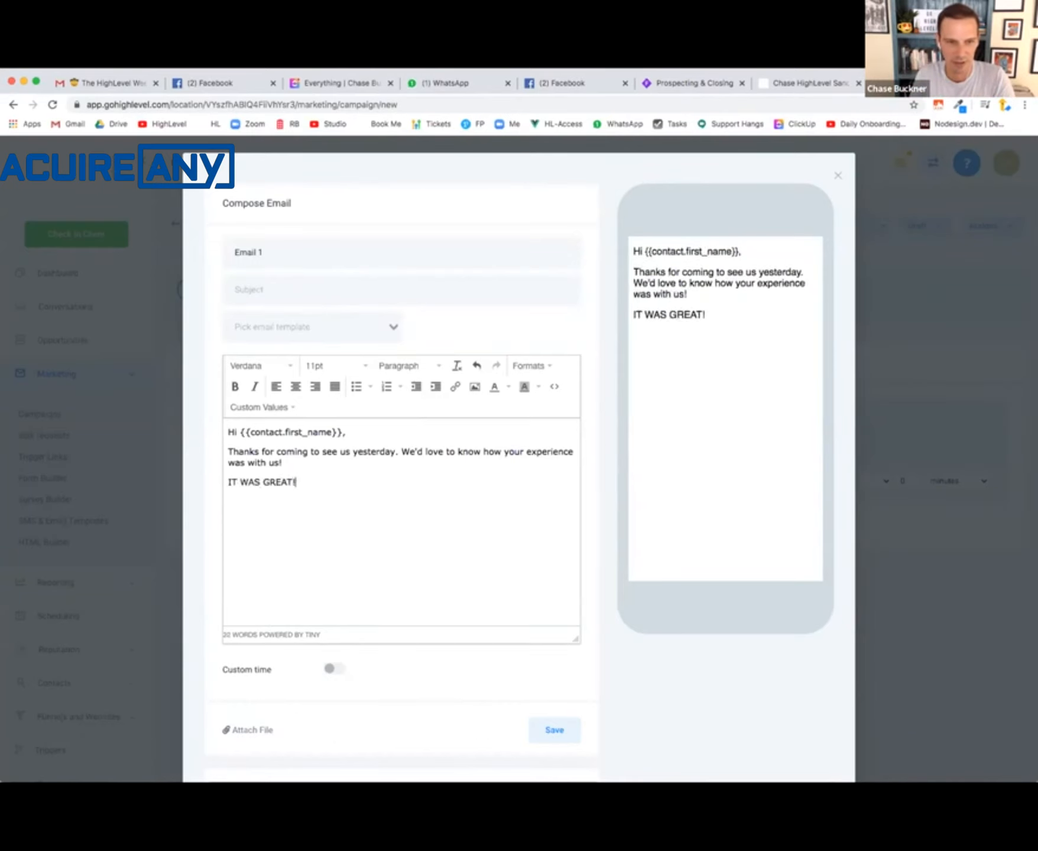
{"action": "type", "text": "!"}
{"action": "key", "text": "Return"}
{"action": "type", "text": "IT COULD "}
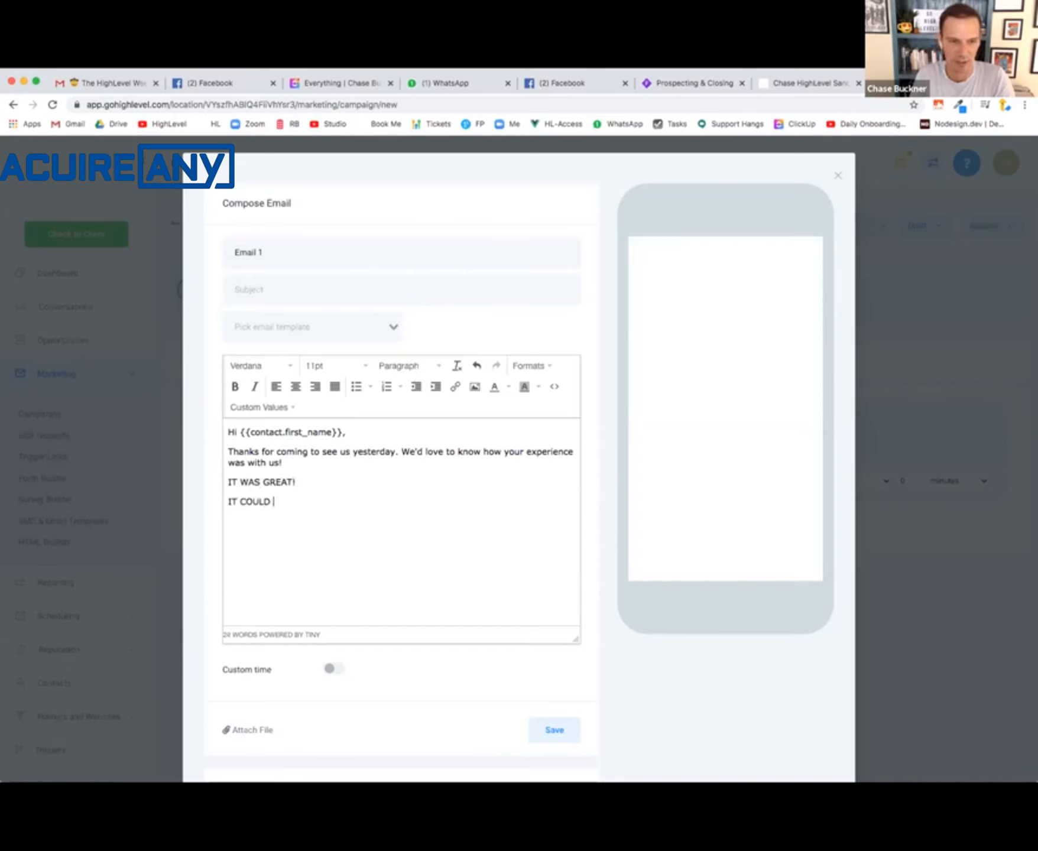
{"action": "type", "text": "HAVE BEEN BETTER"}
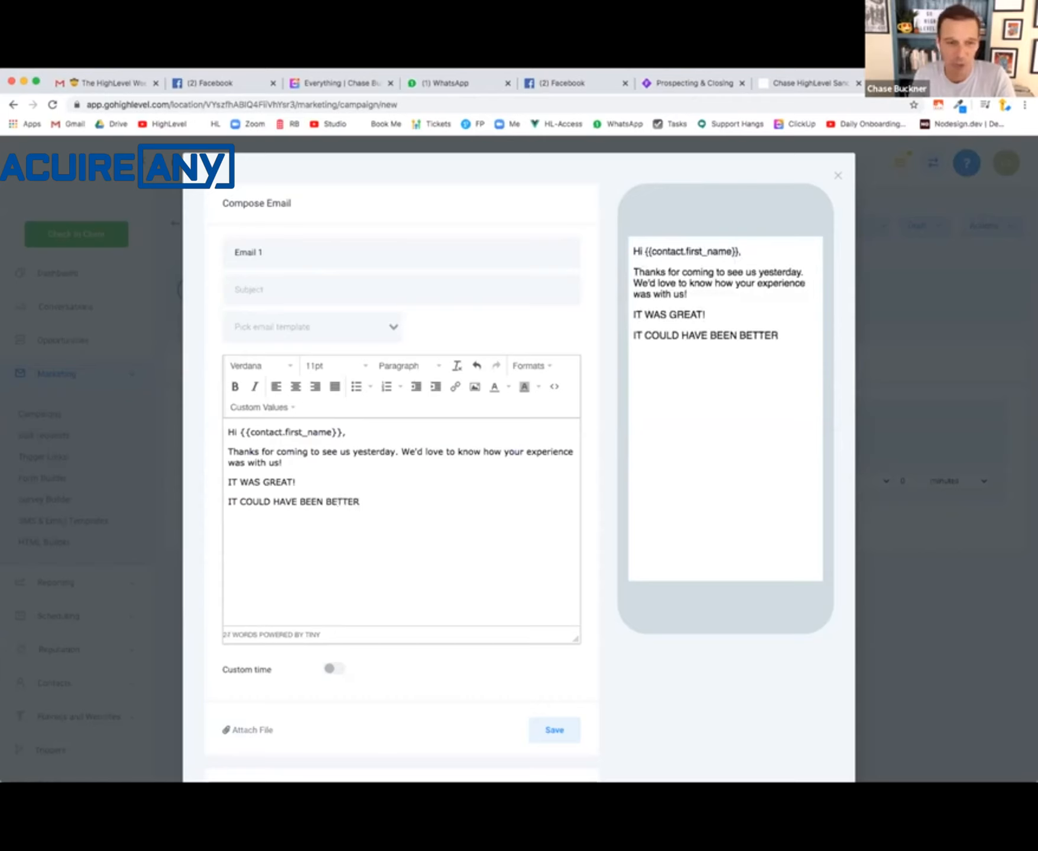
{"action": "key", "text": "BackSpace"}
{"action": "key", "text": "BackSpace"}
{"action": "key", "text": "BackSpace"}
{"action": "key", "text": "BackSpace"}
{"action": "key", "text": "BackSpace"}
{"action": "key", "text": "BackSpace"}
{"action": "key", "text": "BackSpace"}
{"action": "key", "text": "BackSpace"}
{"action": "key", "text": "BackSpace"}
{"action": "key", "text": "BackSpace"}
{"action": "key", "text": "BackSpace"}
{"action": "key", "text": "BackSpace"}
{"action": "key", "text": "BackSpace"}
{"action": "key", "text": "BackSpace"}
{"action": "key", "text": "BackSpace"}
{"action": "key", "text": "BackSpace"}
{"action": "key", "text": "BackSpace"}
{"action": "key", "text": "BackSpace"}
{"action": "key", "text": "BackSpace"}
{"action": "key", "text": "BackSpace"}
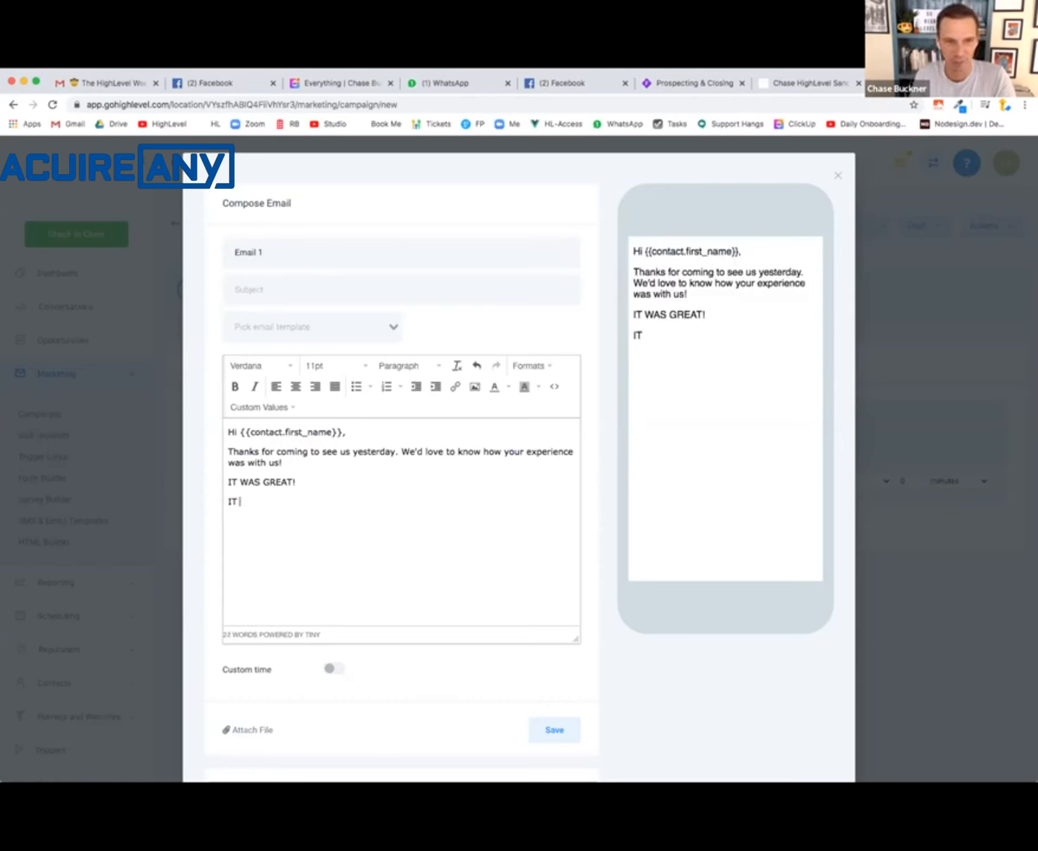
{"action": "type", "text": "WAS BAD"}
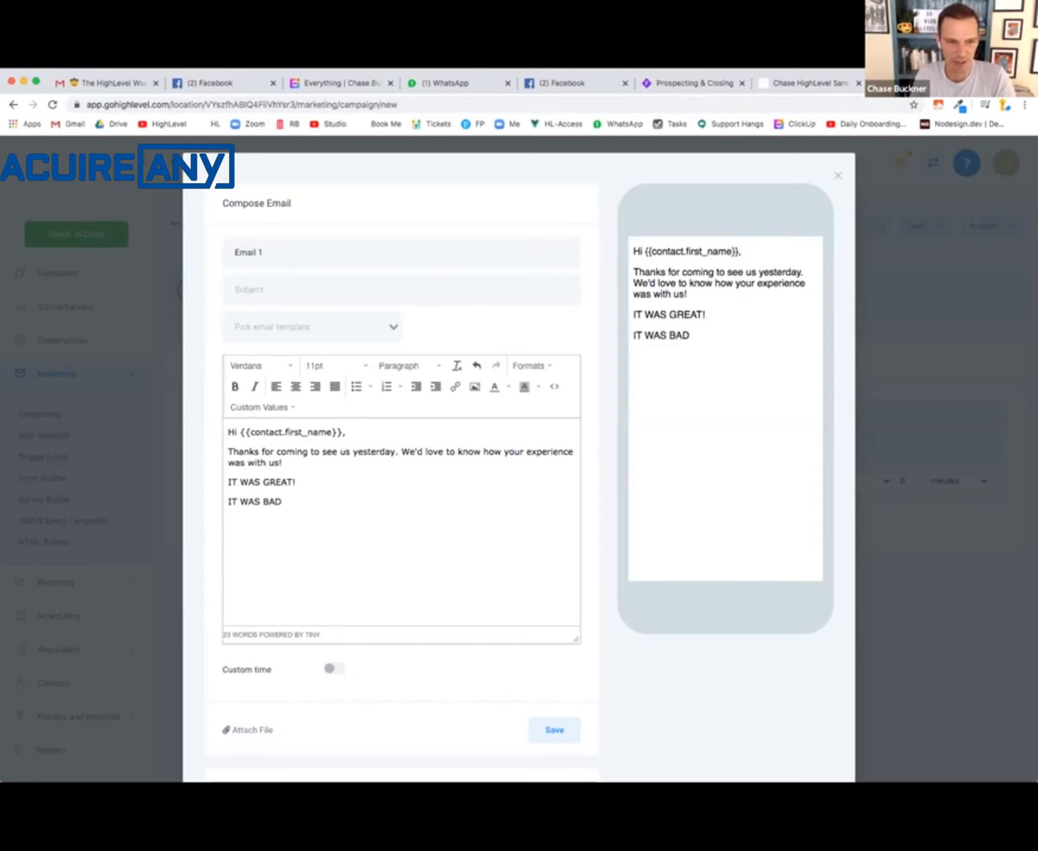
{"action": "type", "text": " : ("}
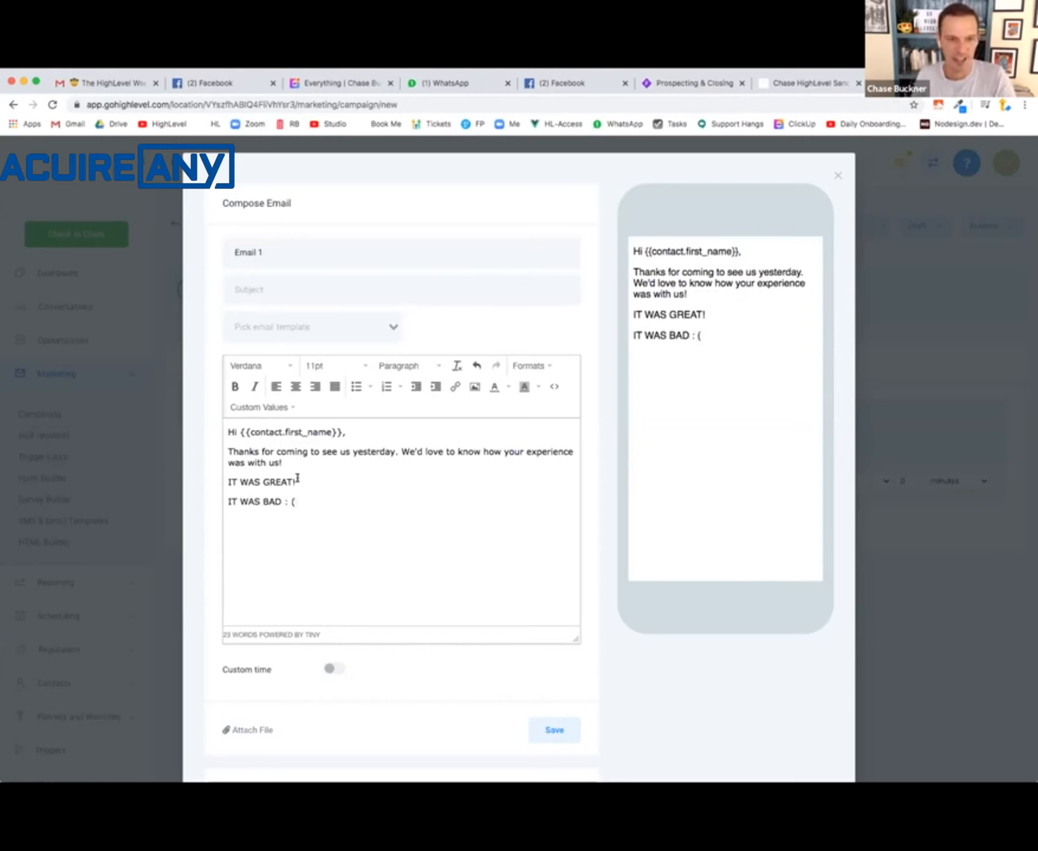
- Link the text "IT WAS GREAT!" to the Good Experience trigger link
{"action": "left_click_drag", "start_coordinate": [297, 480], "coordinate": [216, 483]}
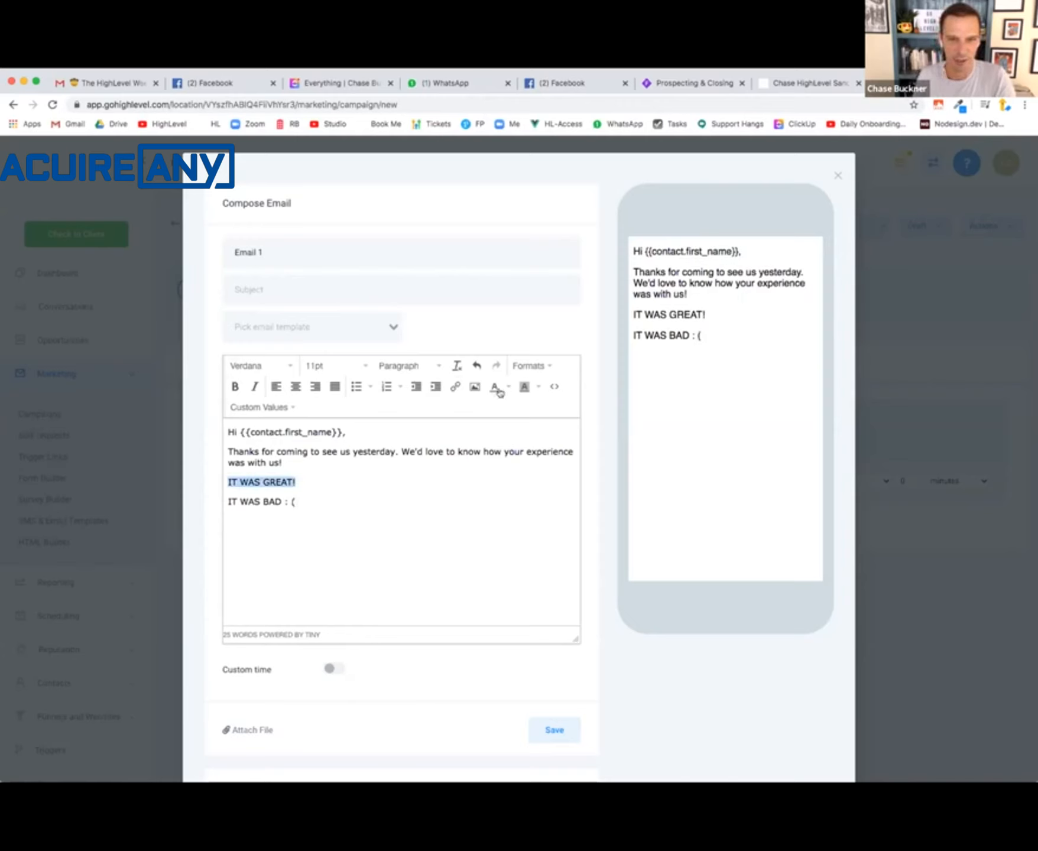
{"action": "left_click", "coordinate": [456, 388]}
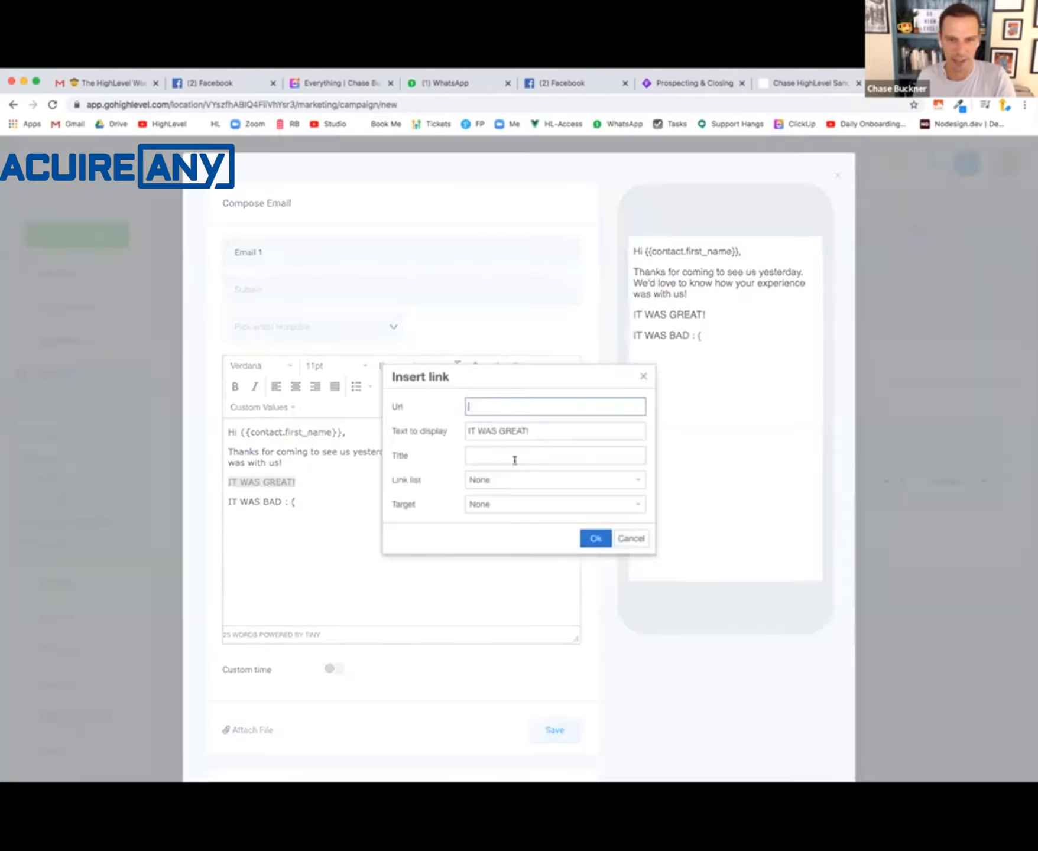
{"action": "left_click", "coordinate": [540, 486]}
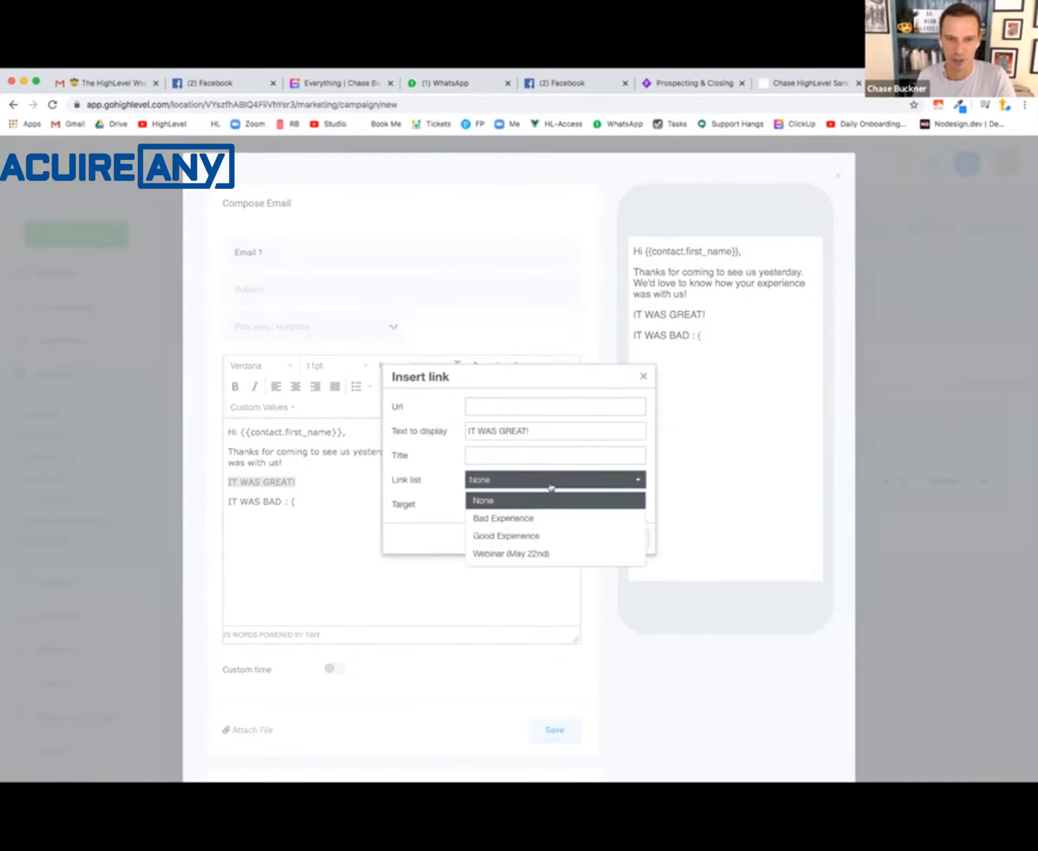
{"action": "left_click", "coordinate": [506, 535]}
{"action": "left_click", "coordinate": [595, 537]}
- Link the text "IT WAS BAD : (" to the Bad Experience trigger link
{"action": "left_click_drag", "start_coordinate": [306, 498], "coordinate": [217, 500]}
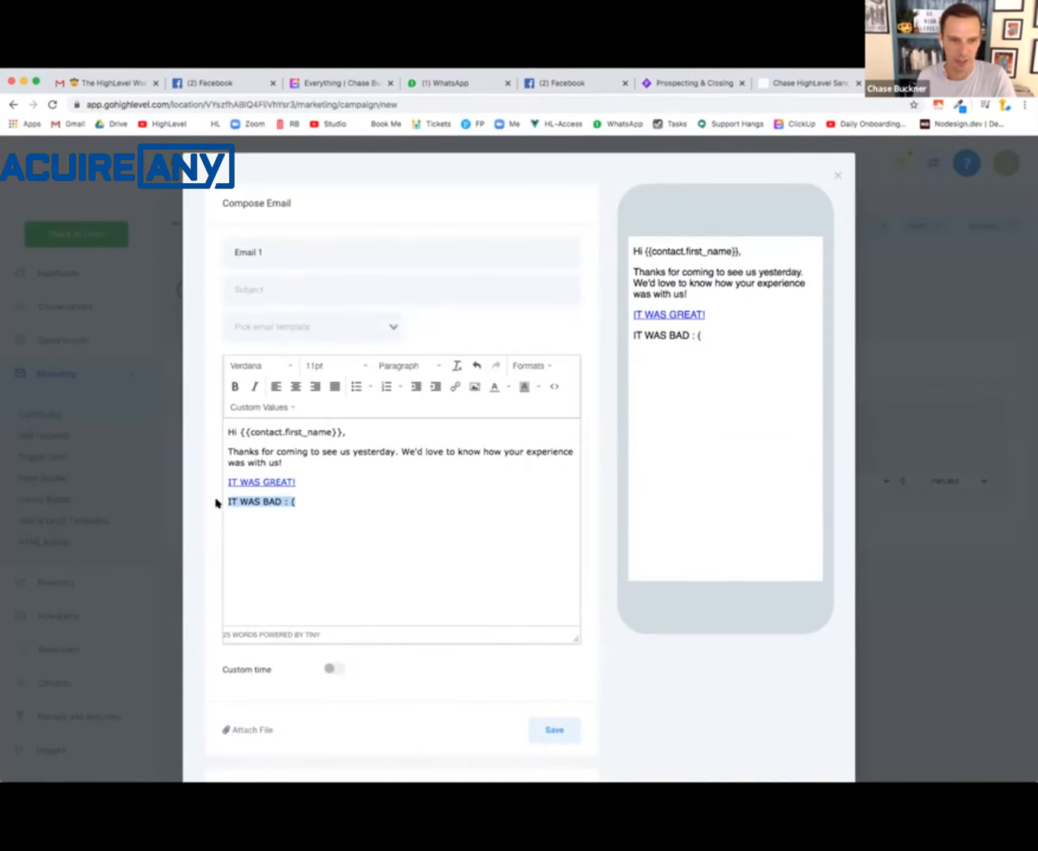
{"action": "left_click", "coordinate": [455, 387]}
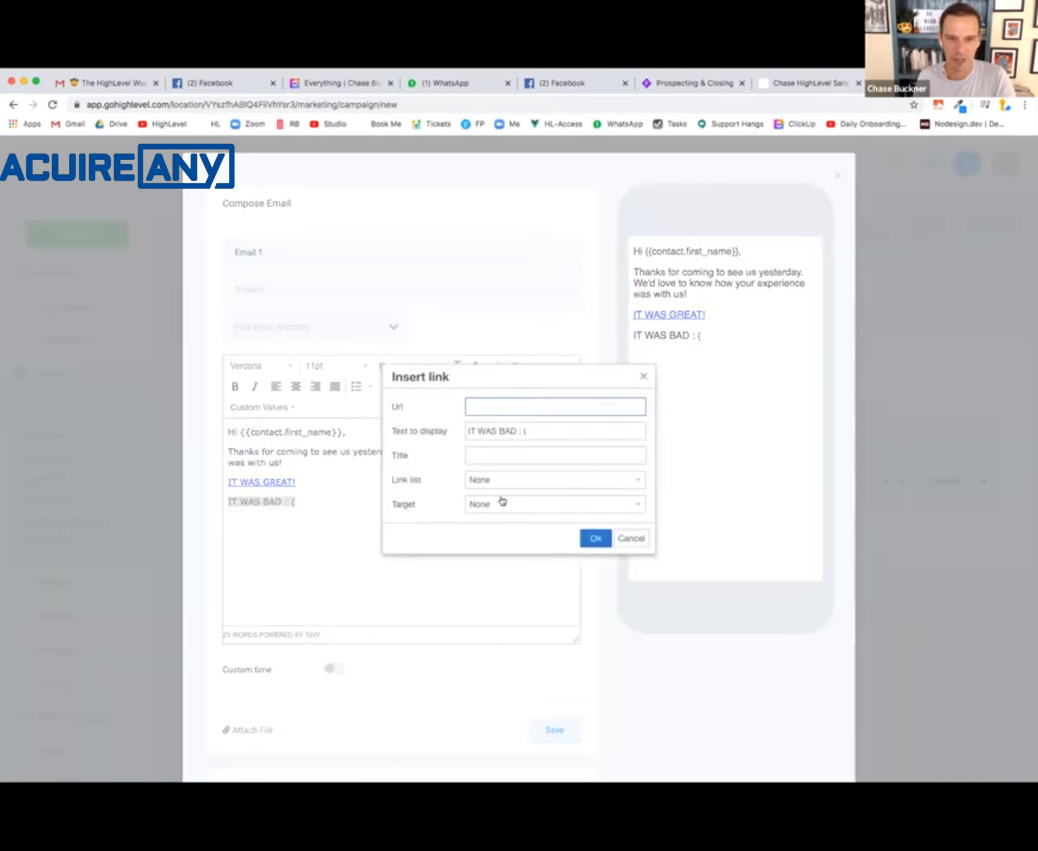
{"action": "left_click", "coordinate": [520, 486]}
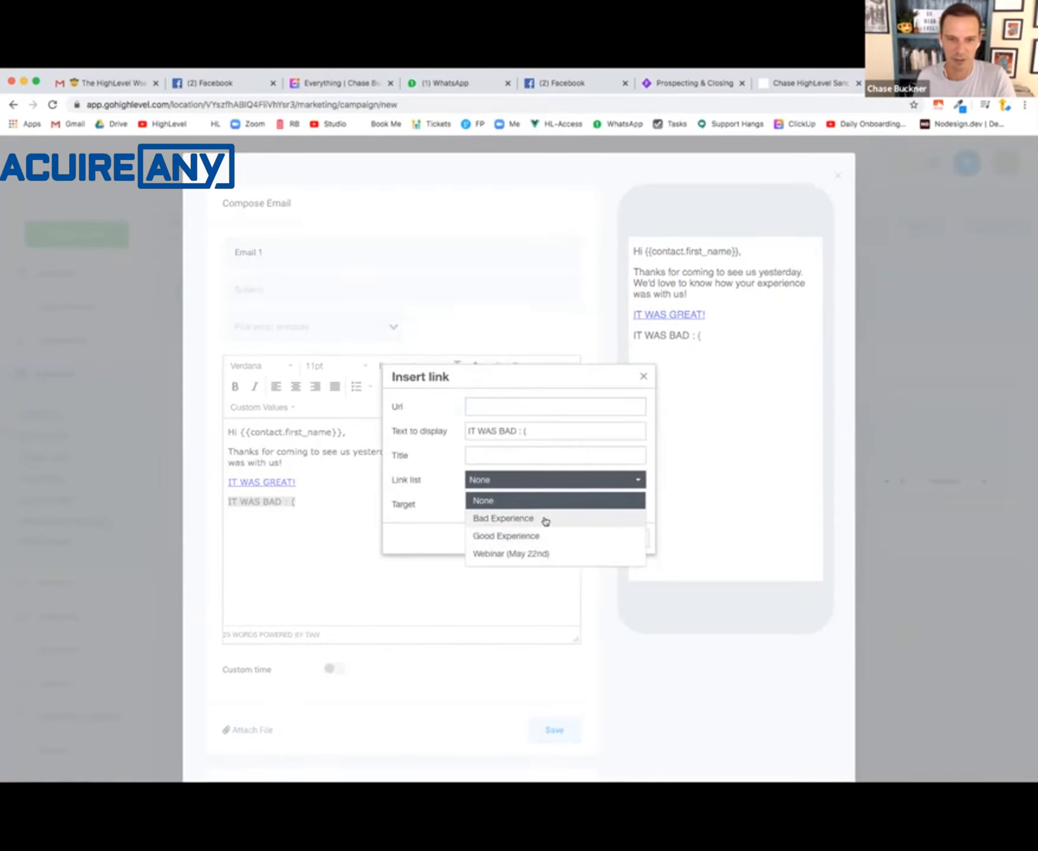
{"action": "left_click", "coordinate": [542, 519]}
{"action": "left_click", "coordinate": [596, 539]}
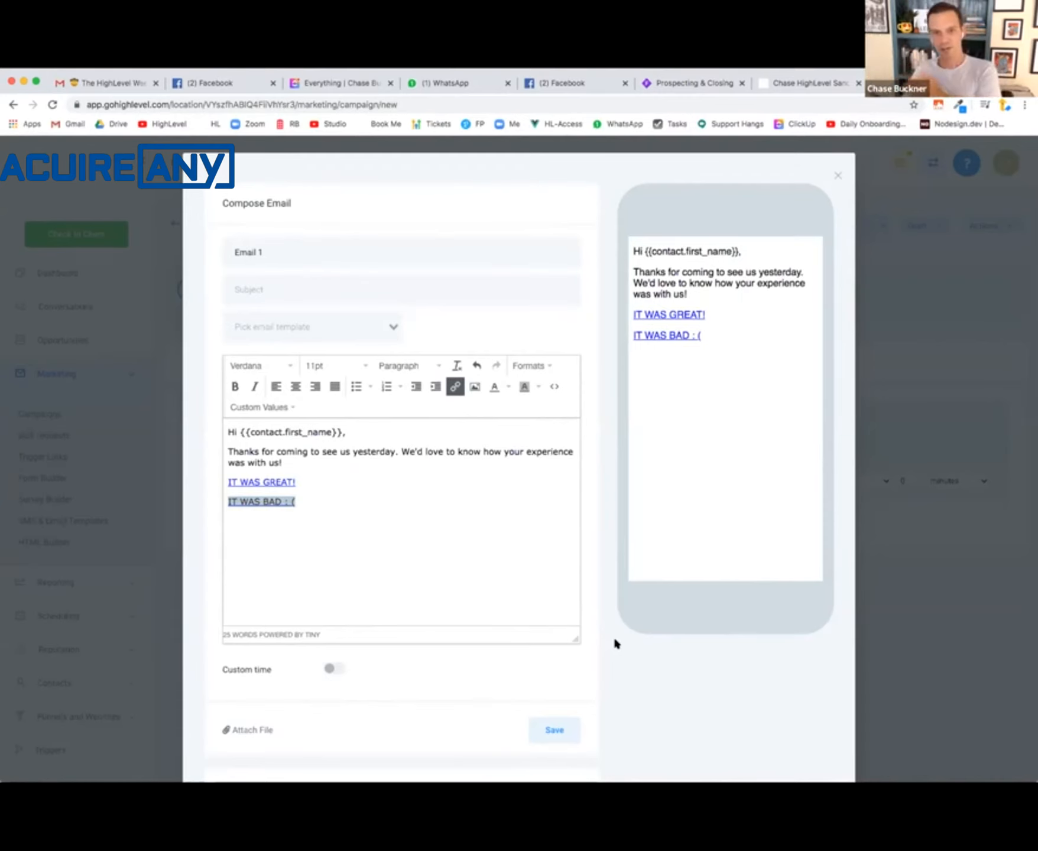
- Set the email's subject to "How was your visit?" and save the email
{"action": "left_click", "coordinate": [562, 734]}
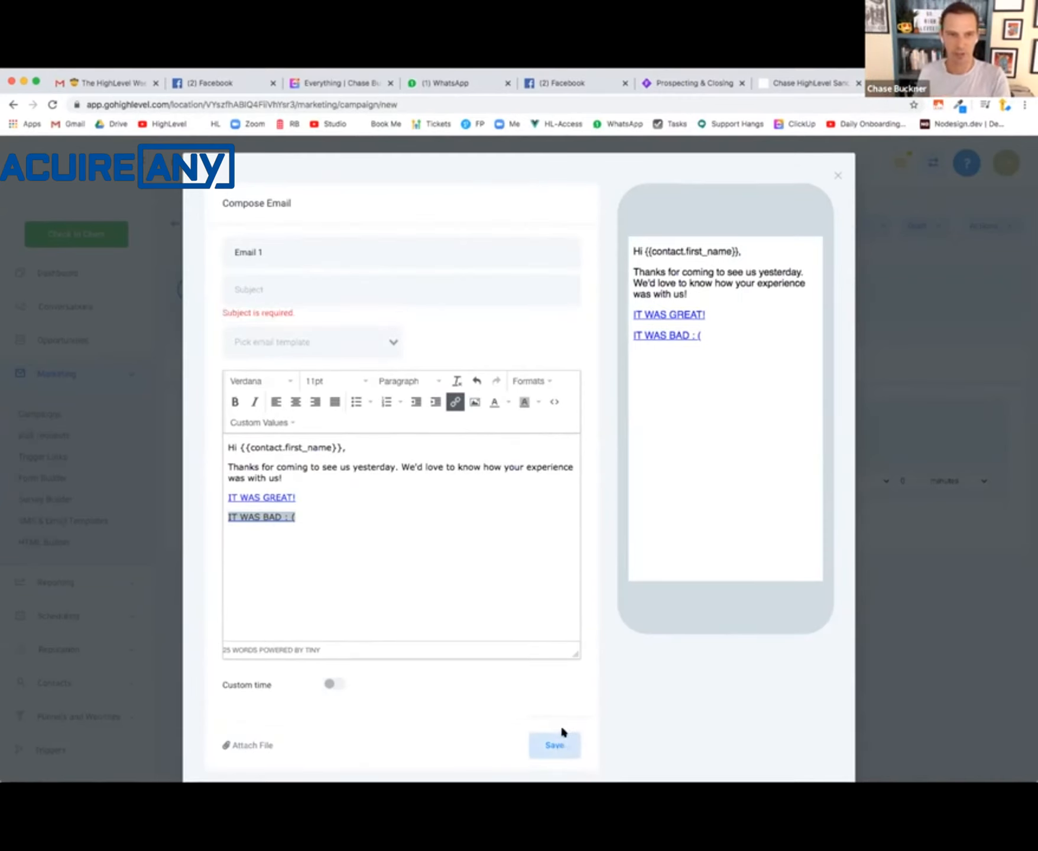
{"action": "left_click", "coordinate": [298, 290]}
{"action": "type", "text": "HOW"}
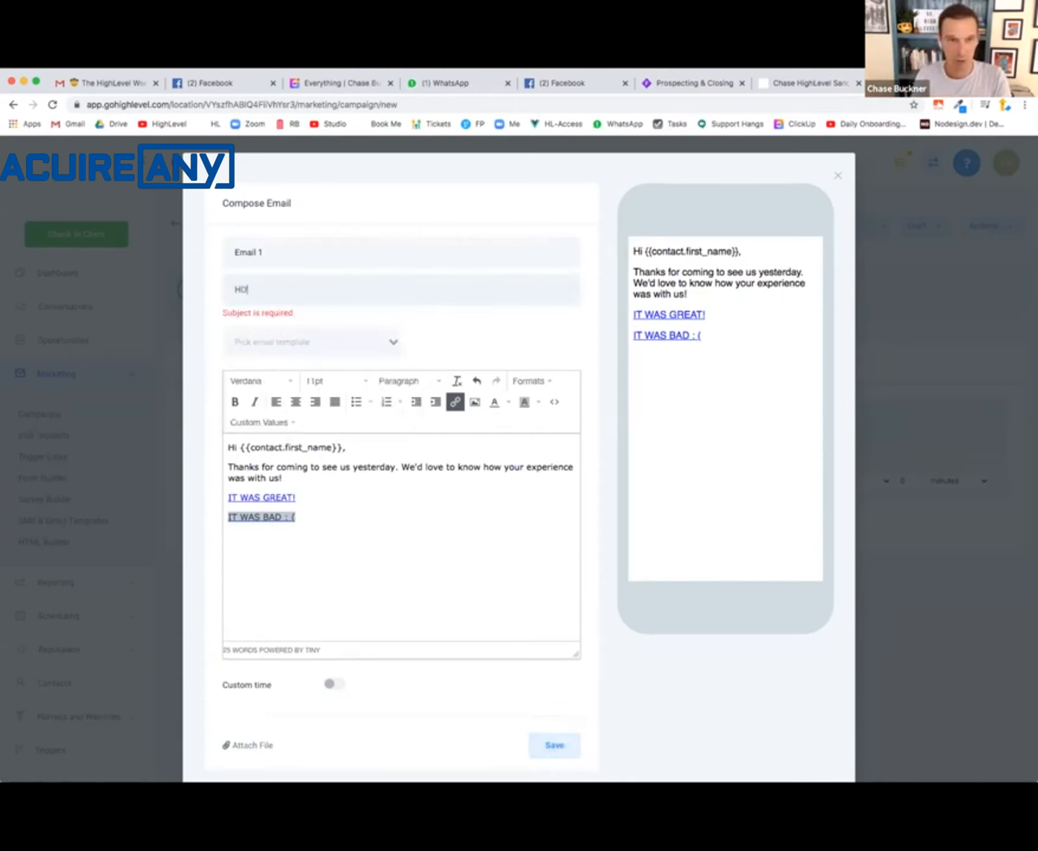
{"action": "key", "text": "BackSpace"}
{"action": "key", "text": "BackSpace"}
{"action": "type", "text": "ow was your visit?"}
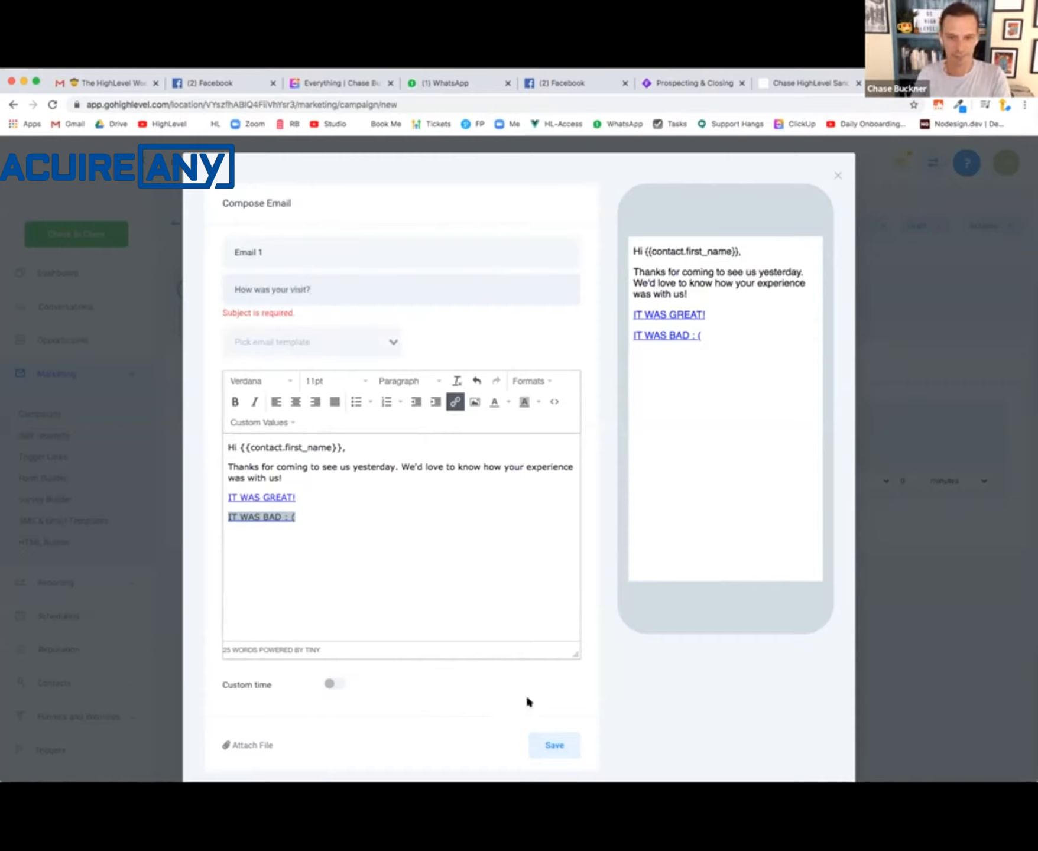
{"action": "left_click", "coordinate": [545, 740]}
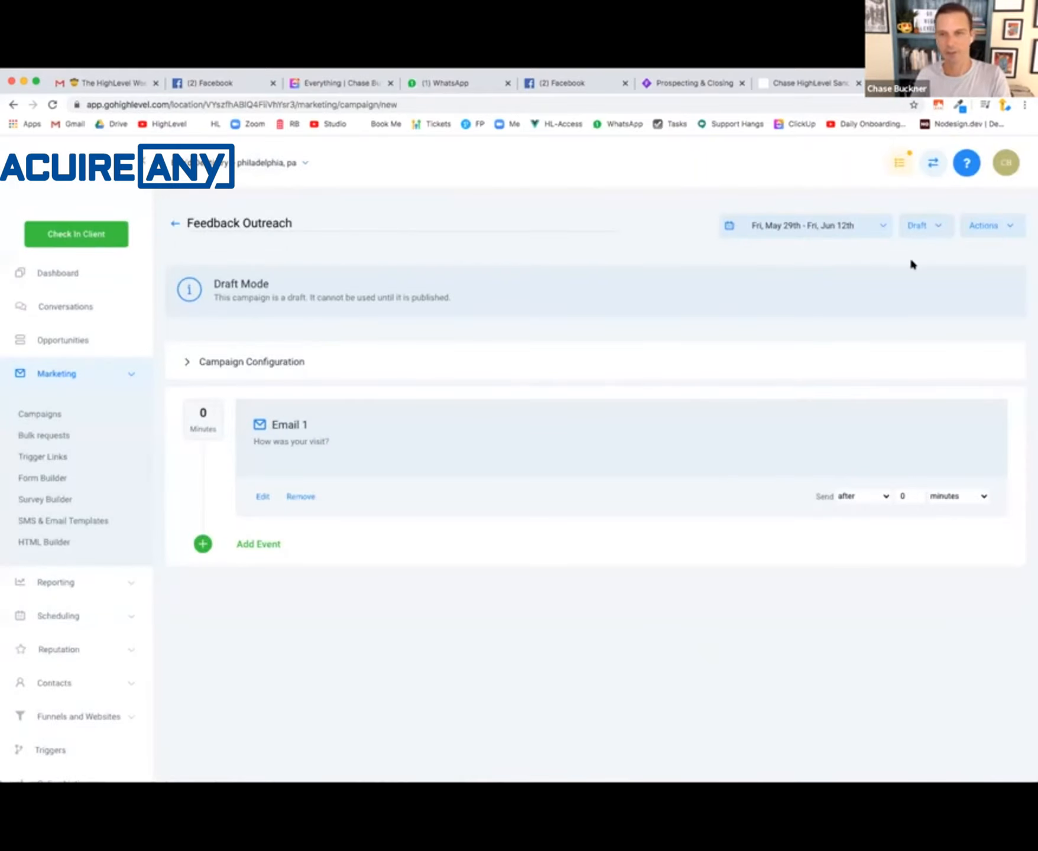
- Check the Appt Reminder Campaign box in the Whimsical flowchart and switch back to HighLevel
{"action": "left_click", "coordinate": [681, 83]}
{"action": "left_click", "coordinate": [229, 391]}
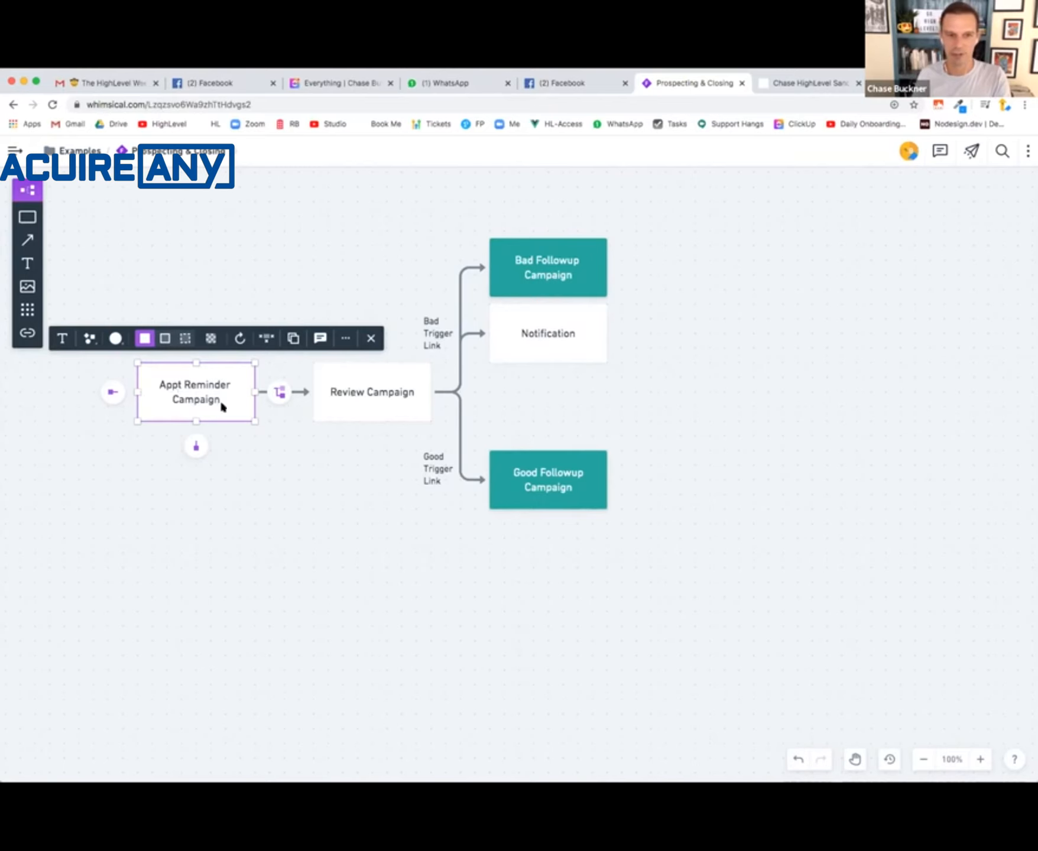
{"action": "left_click", "coordinate": [790, 83]}
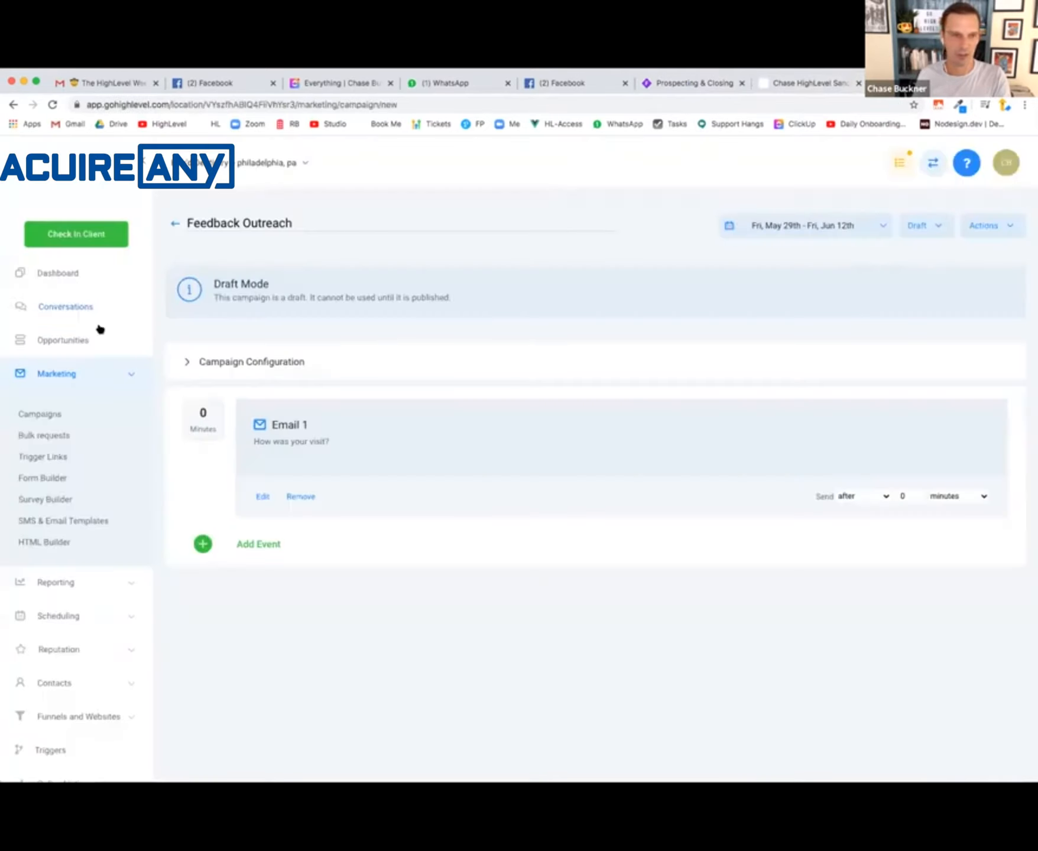
- Open the Appointment Reminders campaign and add a wait event of 1 day after its SMS reminder
{"action": "left_click", "coordinate": [39, 415]}
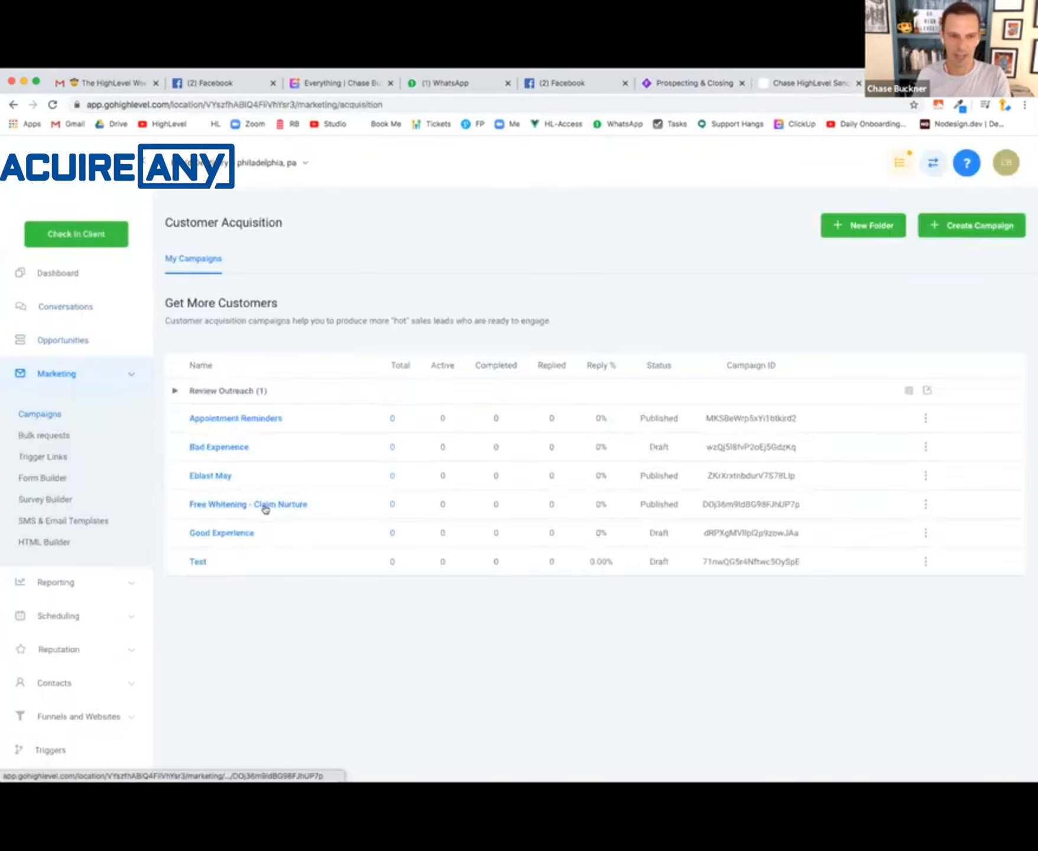
{"action": "left_click", "coordinate": [272, 419]}
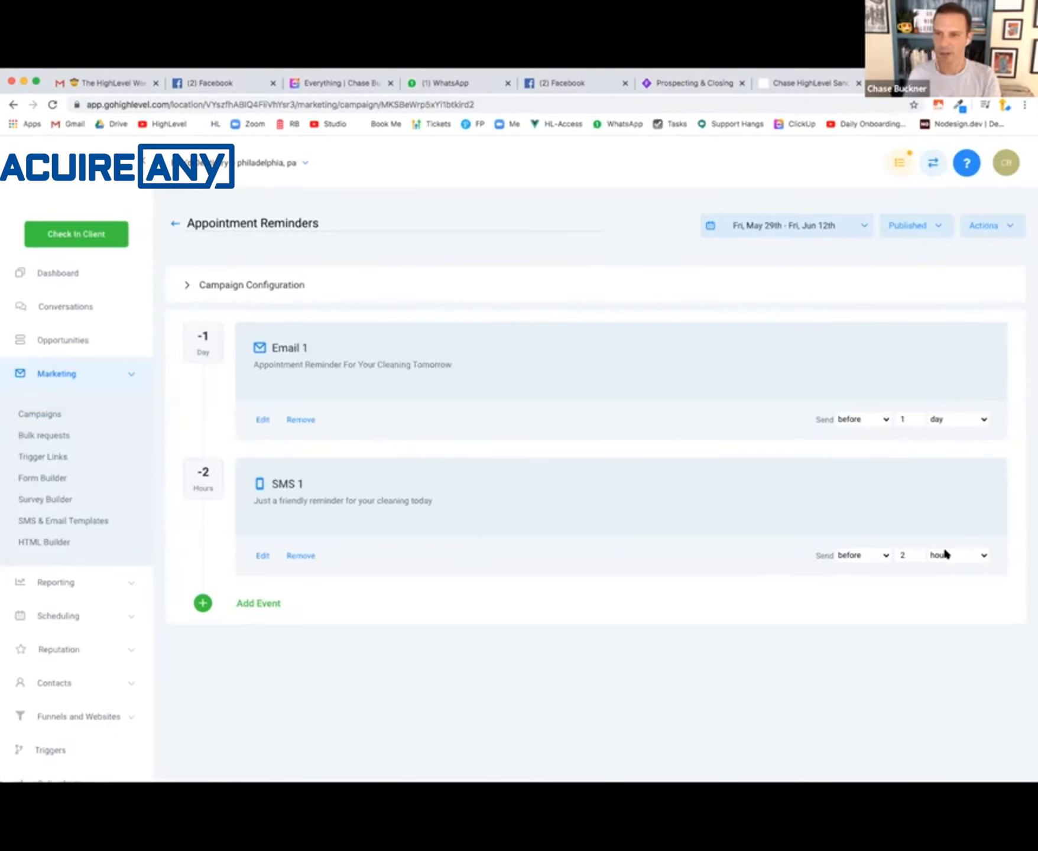
{"action": "left_click", "coordinate": [265, 603]}
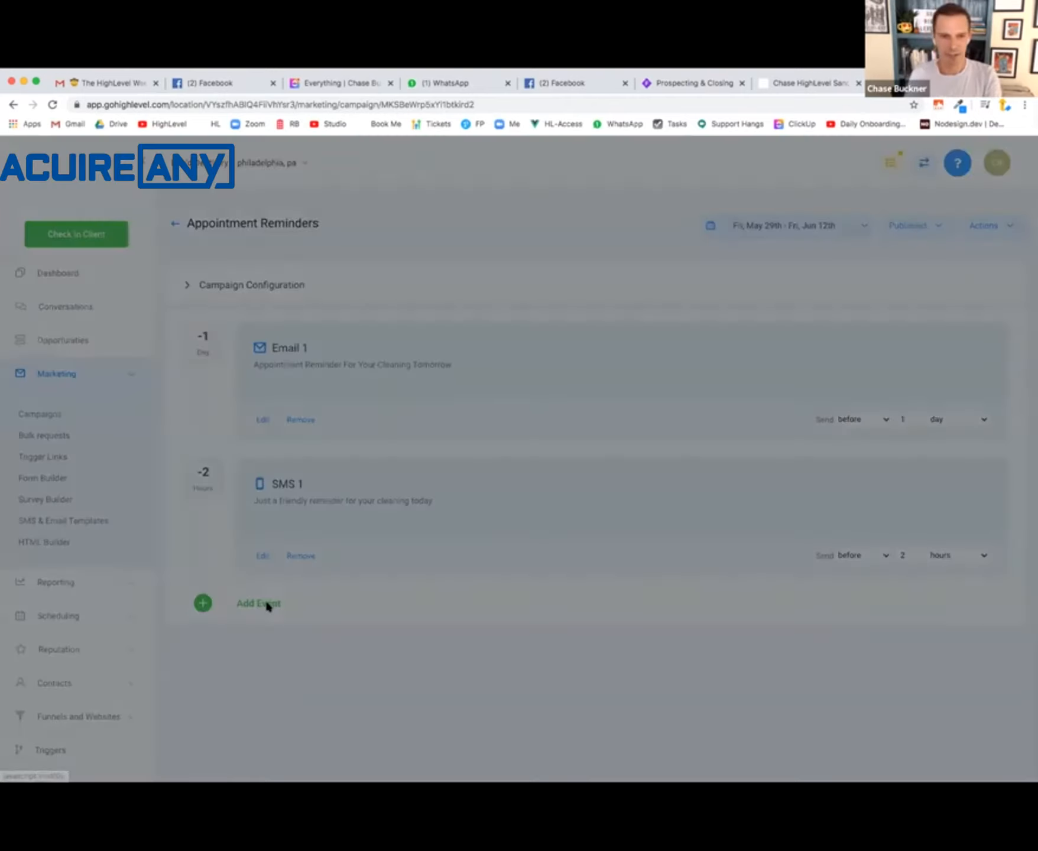
{"action": "left_click", "coordinate": [600, 367]}
{"action": "left_click", "coordinate": [282, 270]}
{"action": "type", "text": "1"}
{"action": "left_click", "coordinate": [338, 272]}
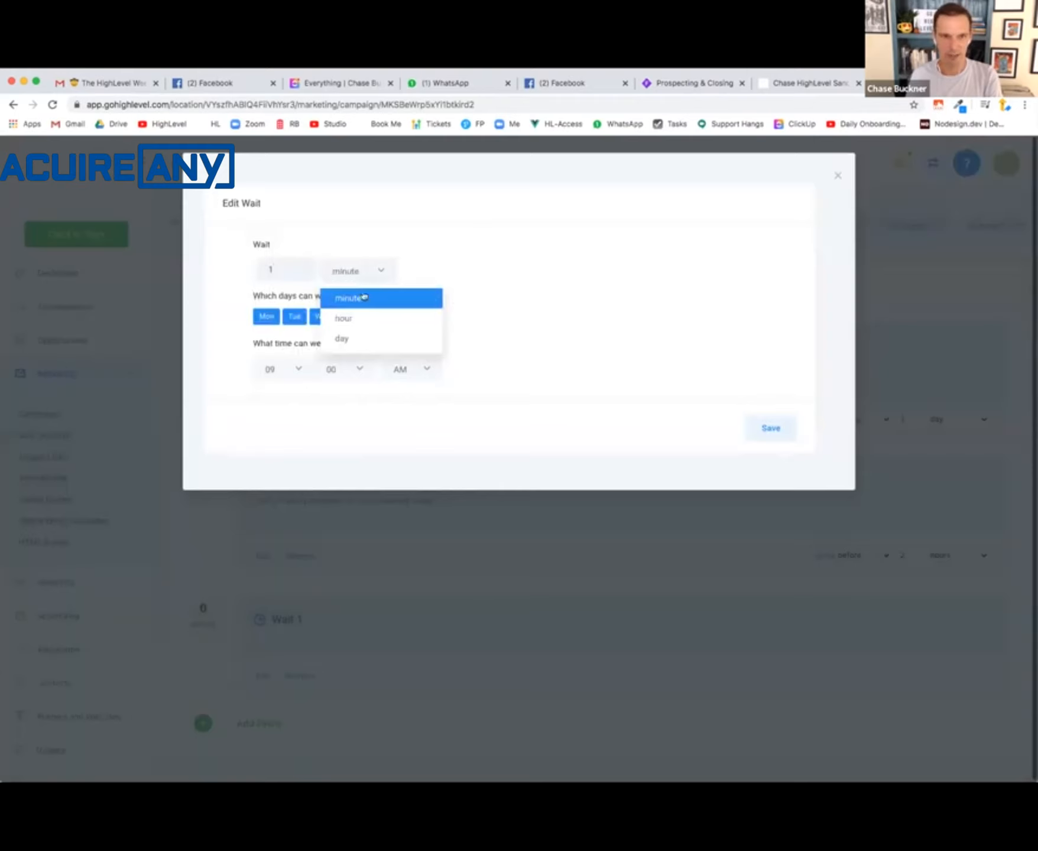
{"action": "left_click", "coordinate": [344, 339]}
{"action": "left_click", "coordinate": [771, 427]}
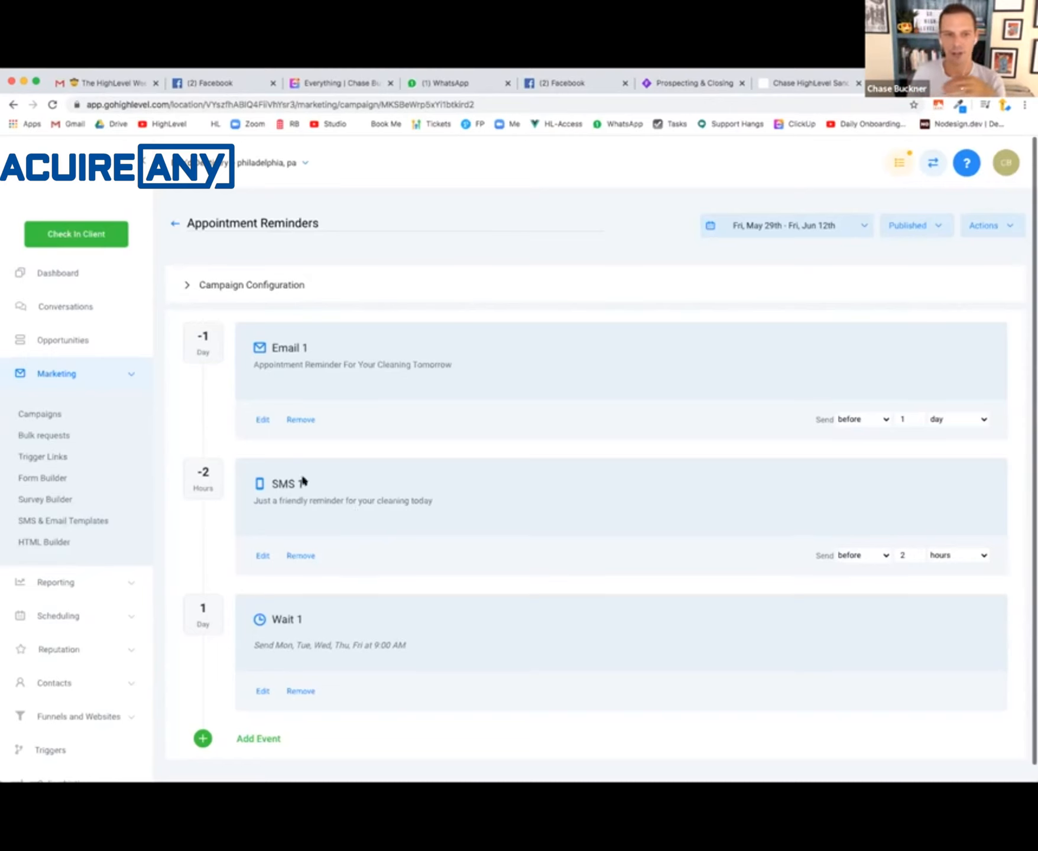
- Set Feedback Outreach as the next campaign in the Appointment Reminders configuration and save it
{"action": "left_click", "coordinate": [255, 288]}
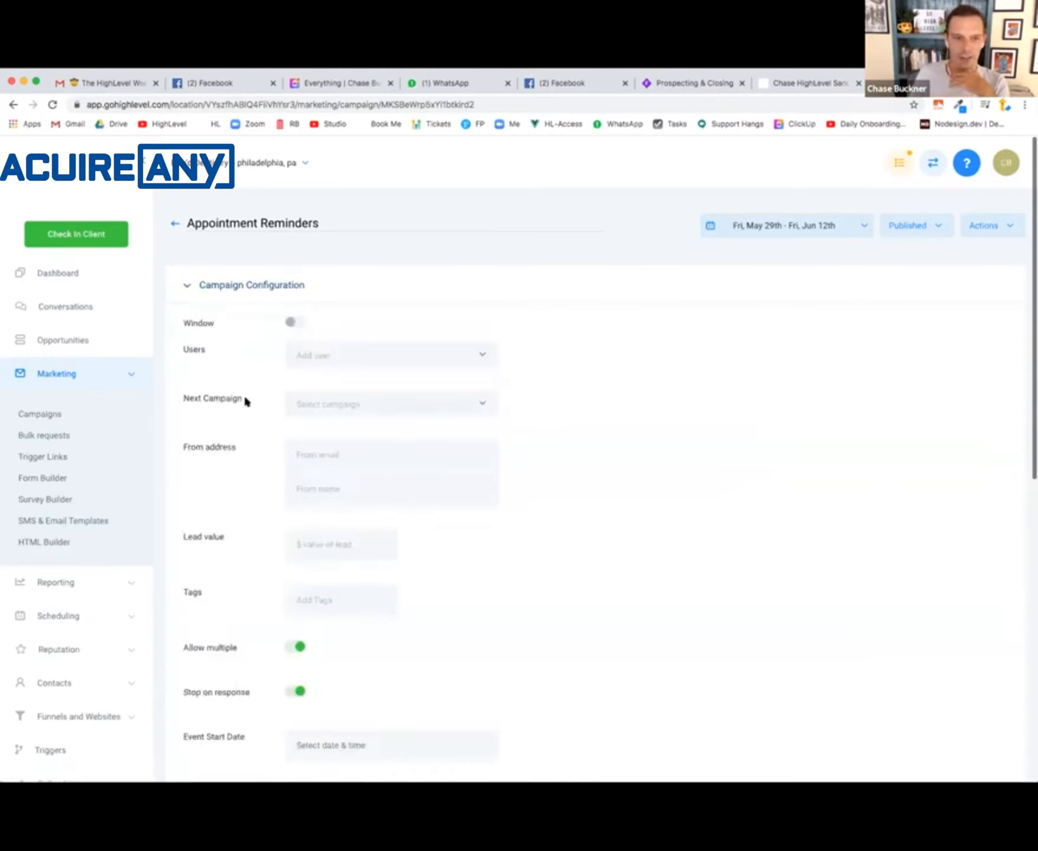
{"action": "left_click", "coordinate": [341, 404]}
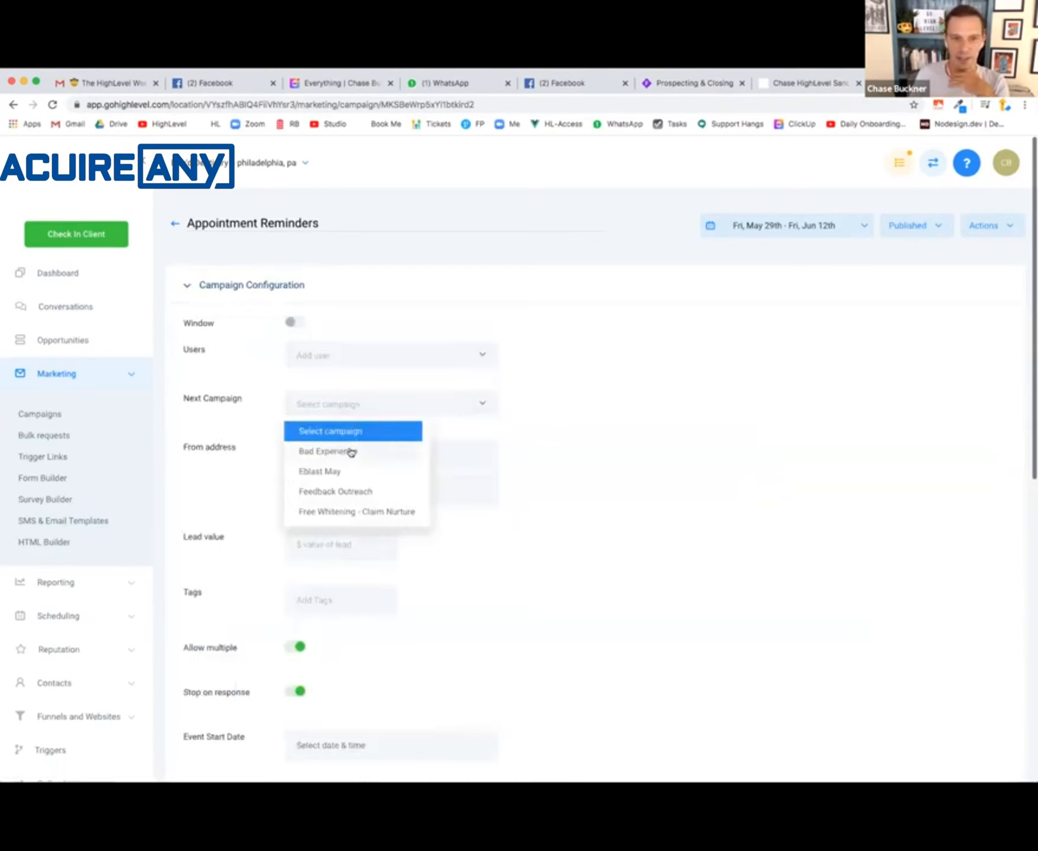
{"action": "scroll", "coordinate": [366, 496], "scroll_direction": "down", "scroll_amount": 2}
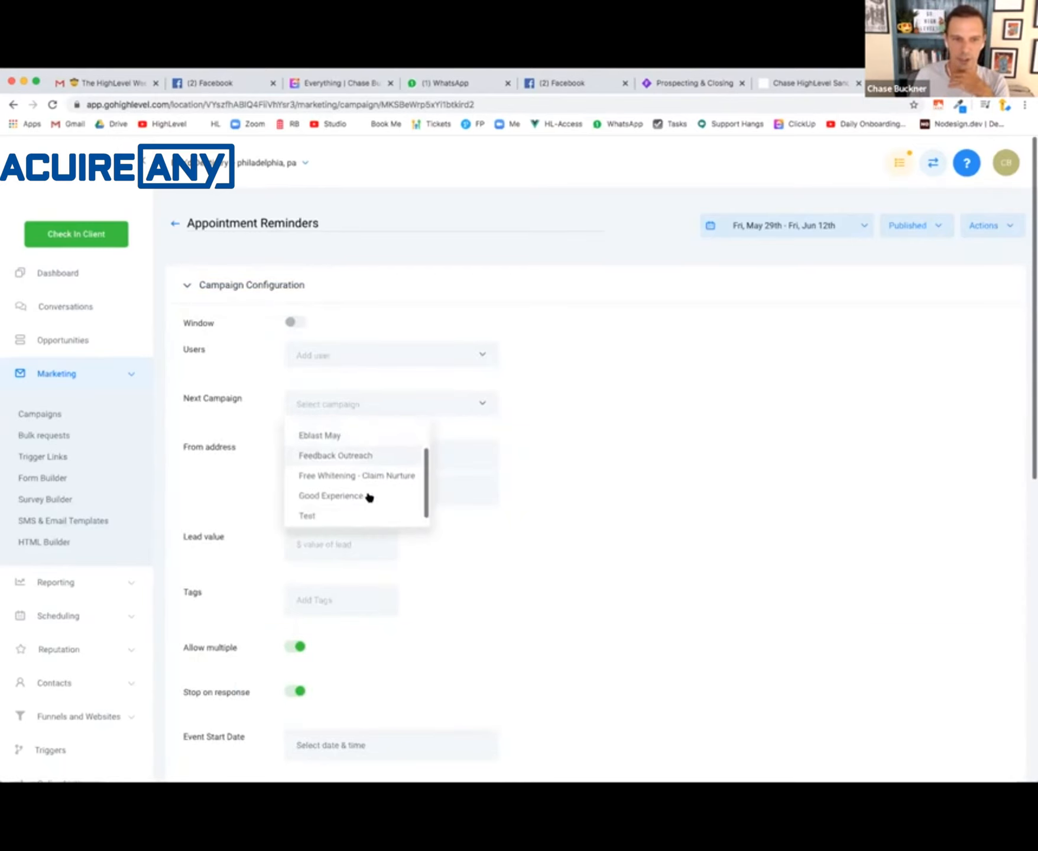
{"action": "scroll", "coordinate": [369, 497], "scroll_direction": "up", "scroll_amount": 3}
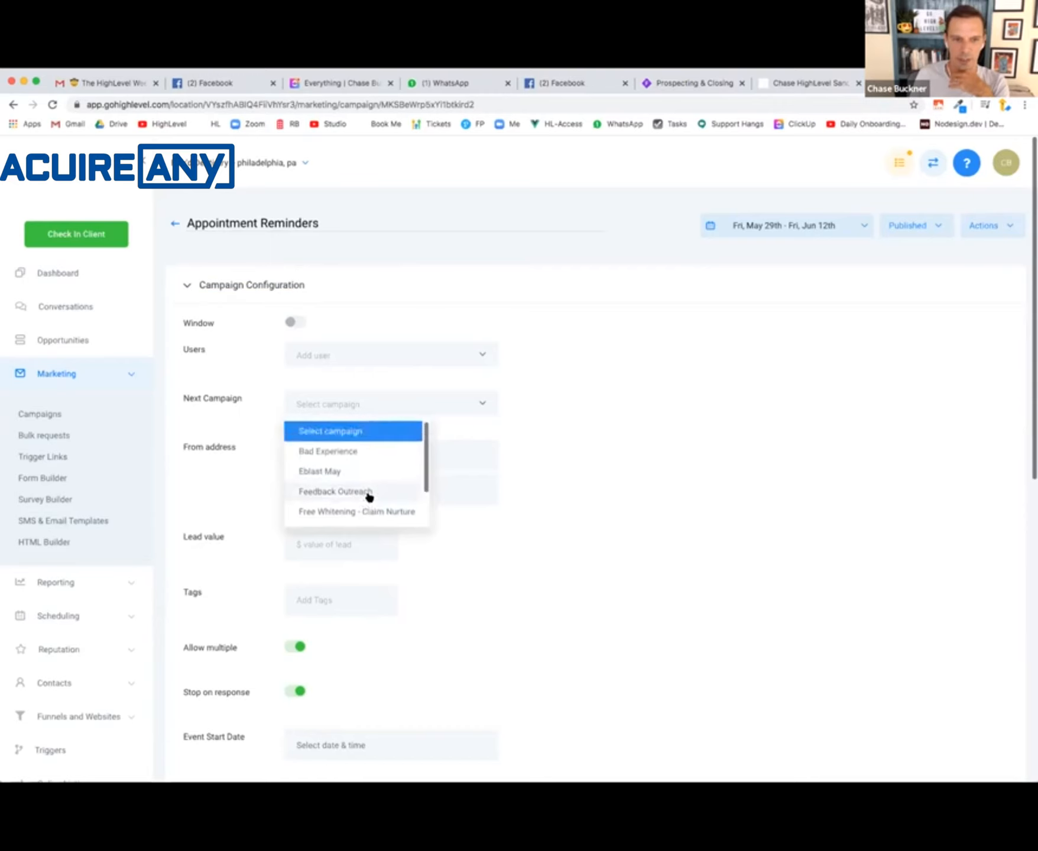
{"action": "scroll", "coordinate": [368, 496], "scroll_direction": "down", "scroll_amount": 2}
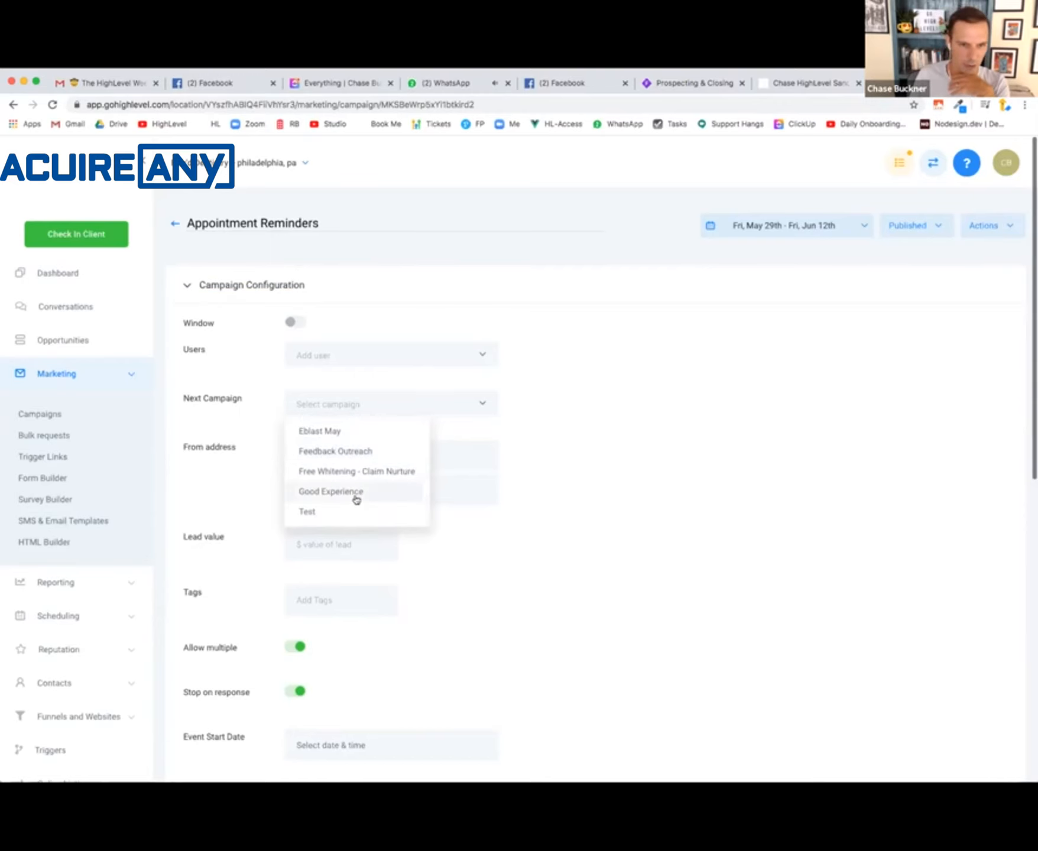
{"action": "scroll", "coordinate": [367, 493], "scroll_direction": "up", "scroll_amount": 2}
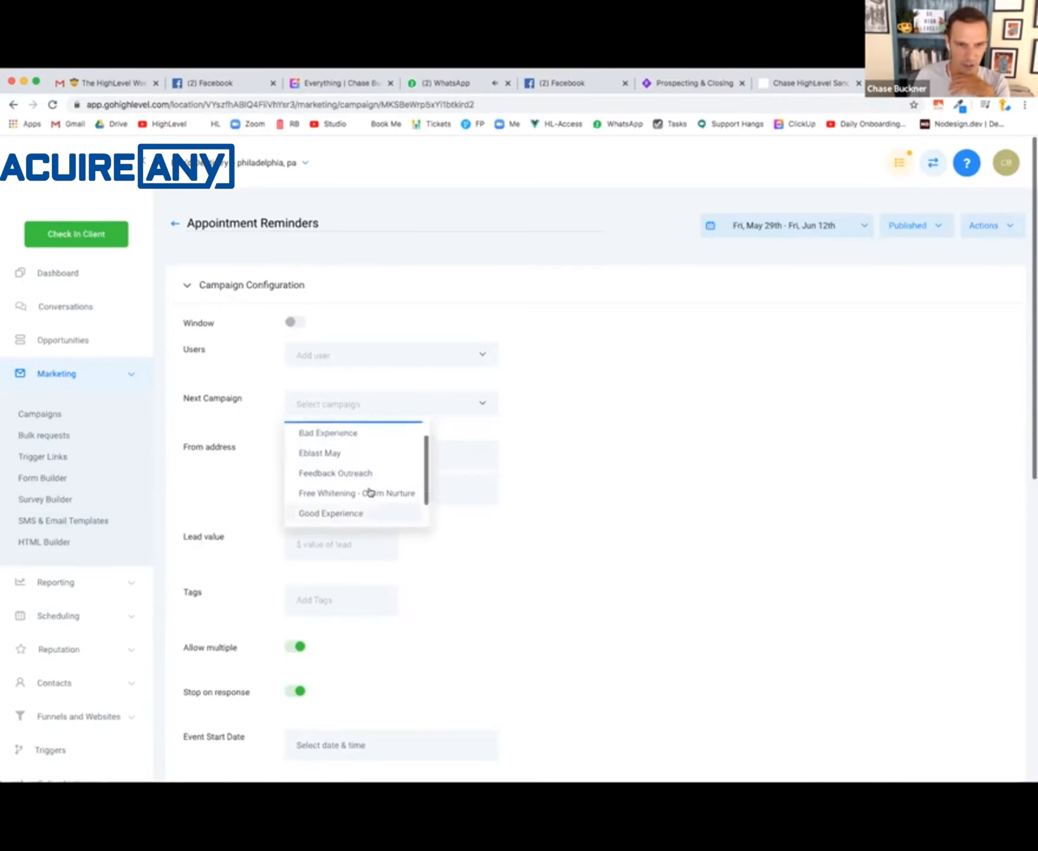
{"action": "left_click", "coordinate": [370, 492]}
{"action": "scroll", "coordinate": [598, 587], "scroll_direction": "down", "scroll_amount": 5}
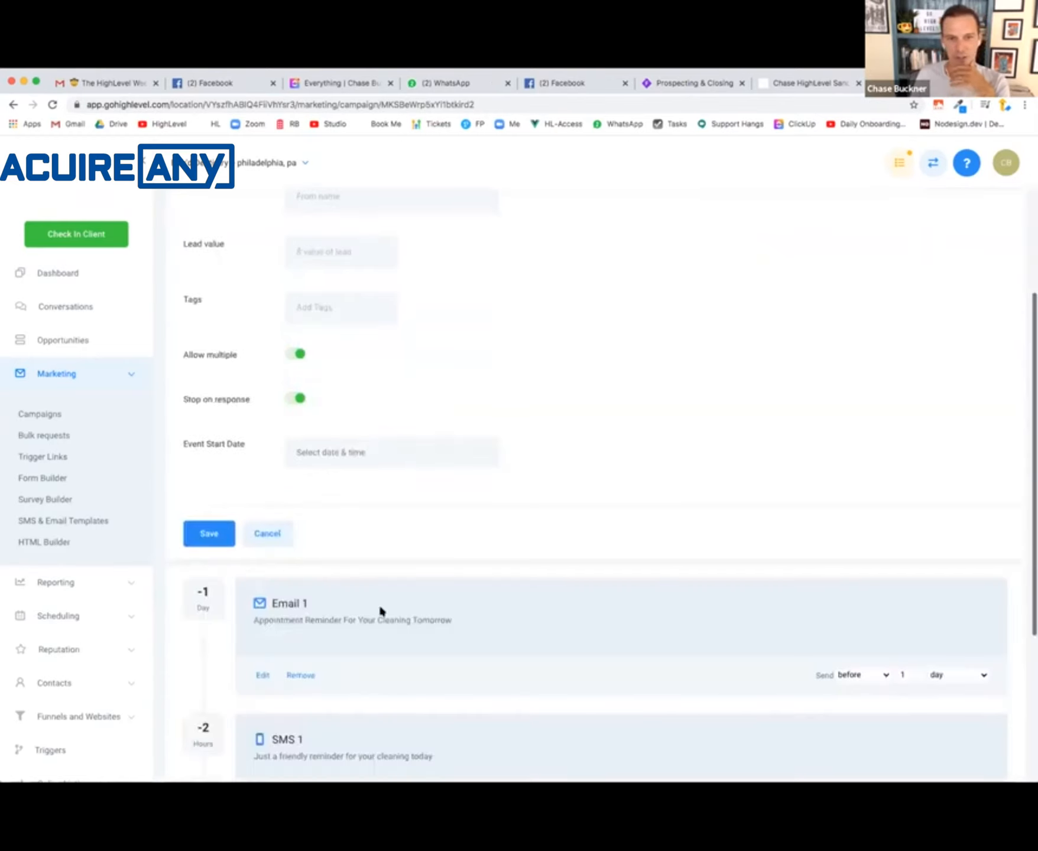
{"action": "left_click", "coordinate": [216, 541]}
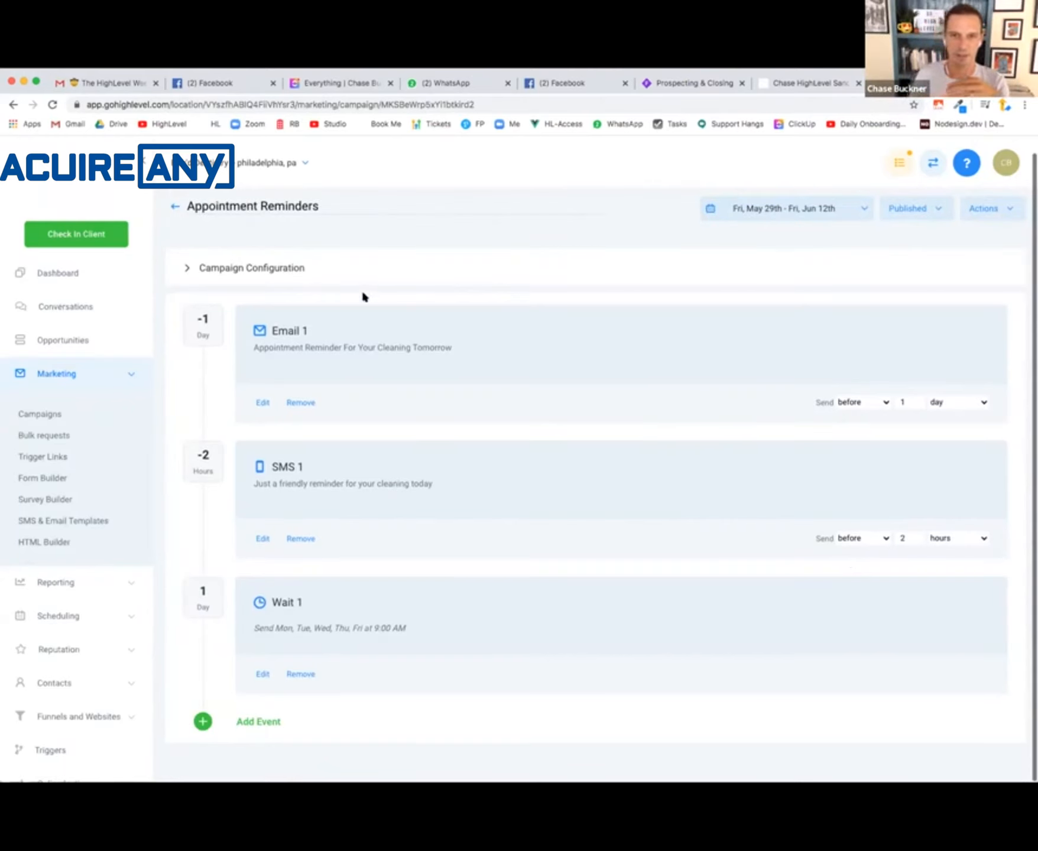
- Check the Review Outreach folder in the campaign list, and switch to the Whimsical flowchart to review the campaign sequence
{"action": "left_click", "coordinate": [174, 207]}
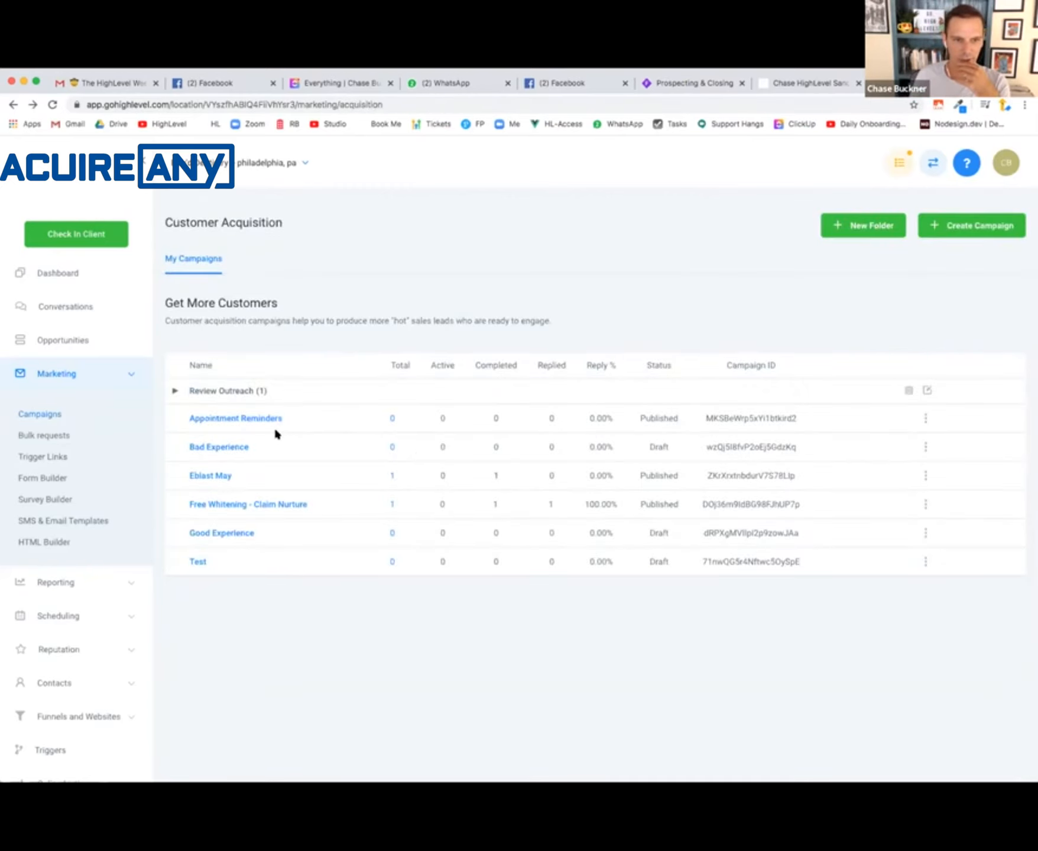
{"action": "left_click", "coordinate": [242, 392]}
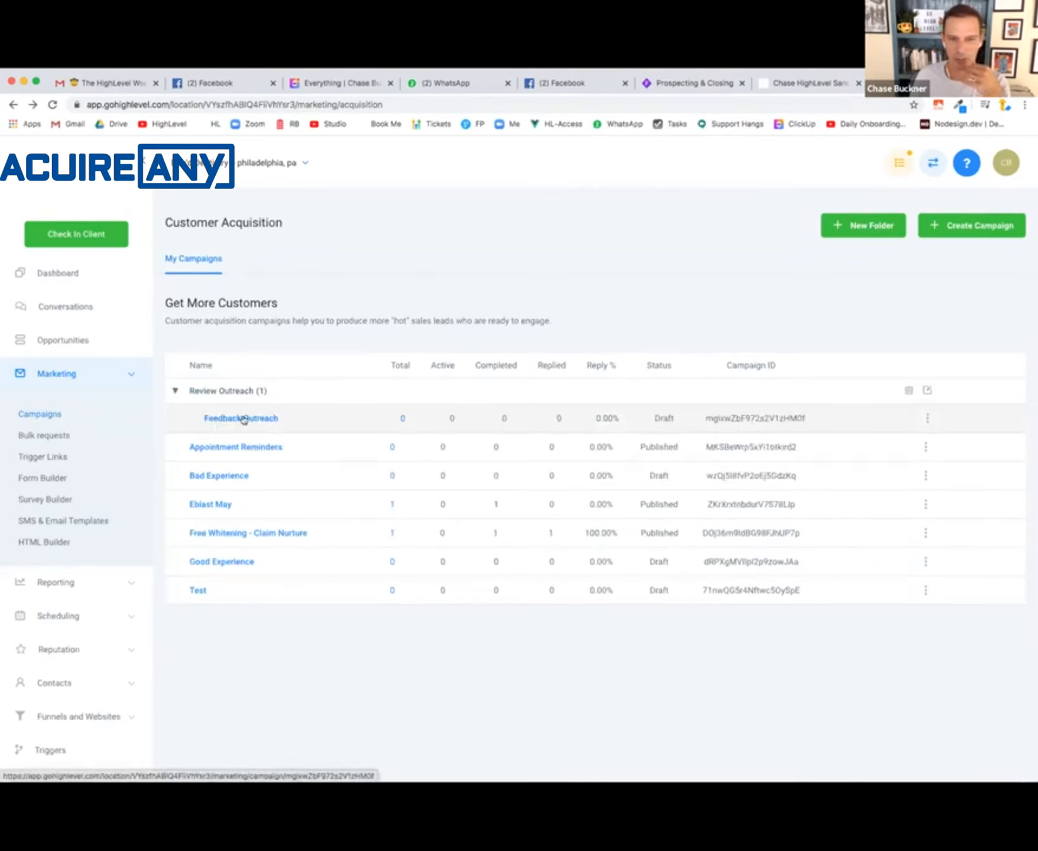
{"action": "left_click", "coordinate": [739, 83]}
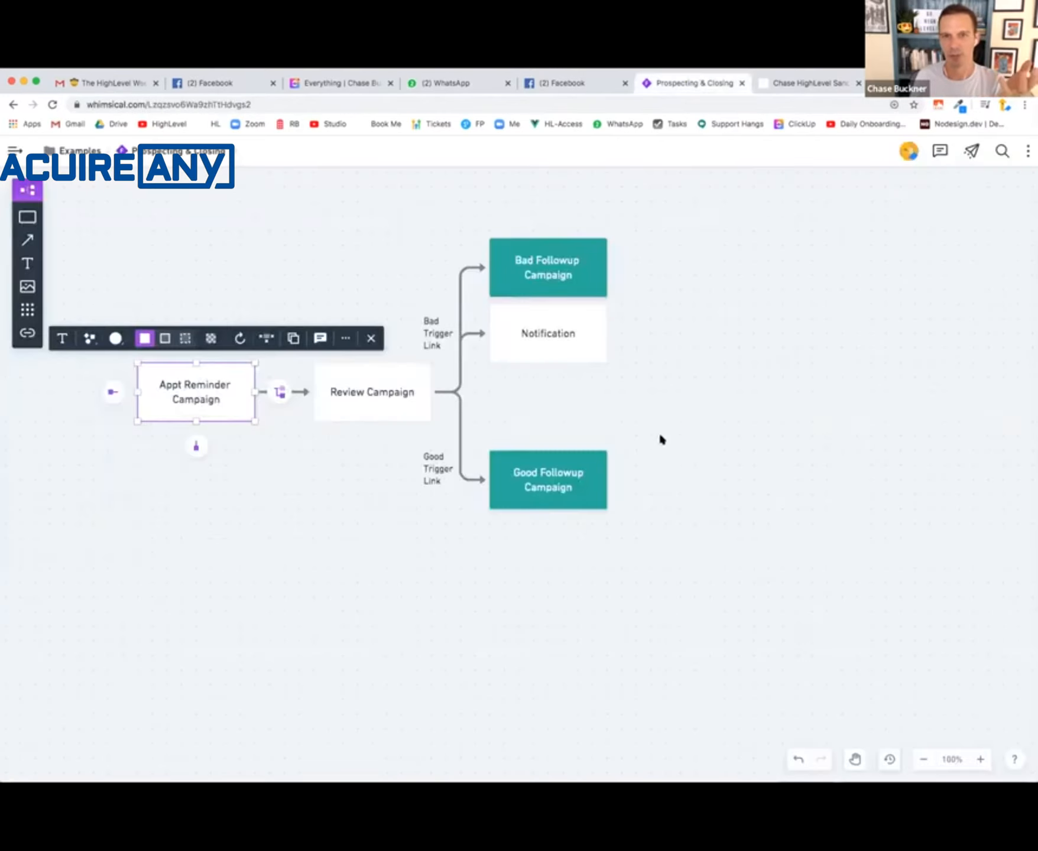
{"action": "left_click", "coordinate": [346, 503]}
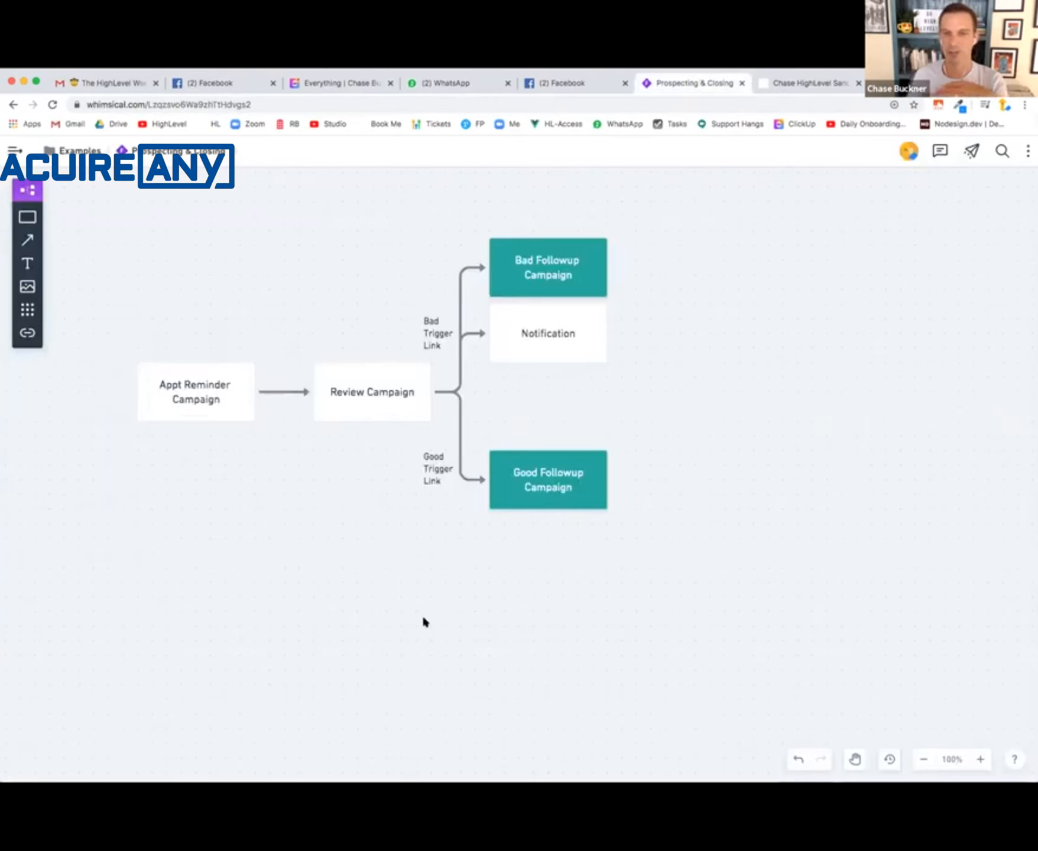